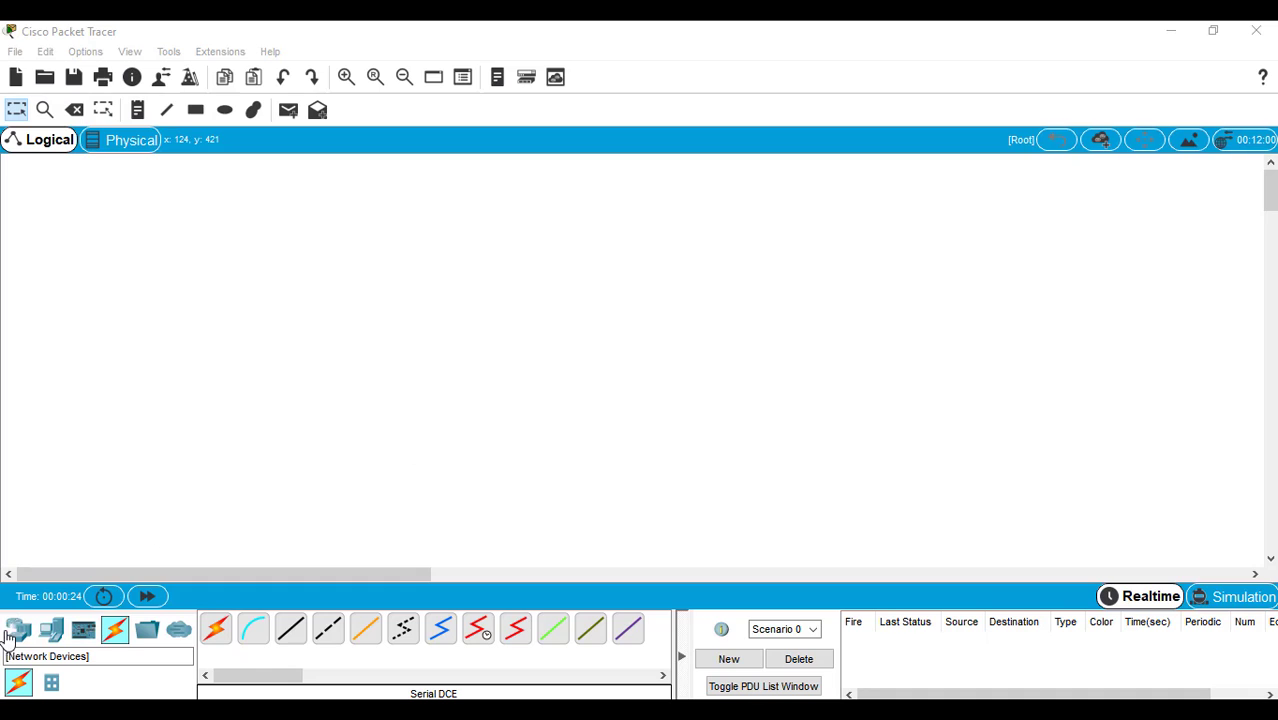
# Step: Place three 1841 routers in a row across the upper part of the logical workspace
pyautogui.click(18, 629)
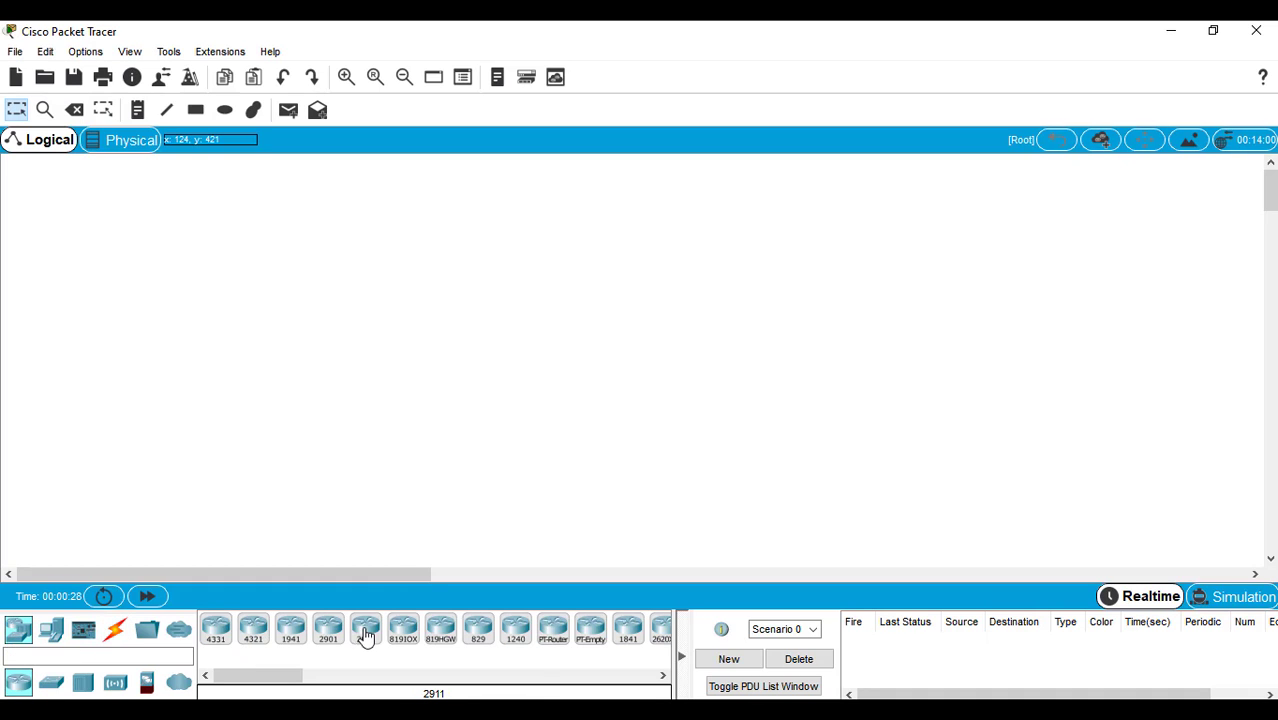
pyautogui.click(681, 657)
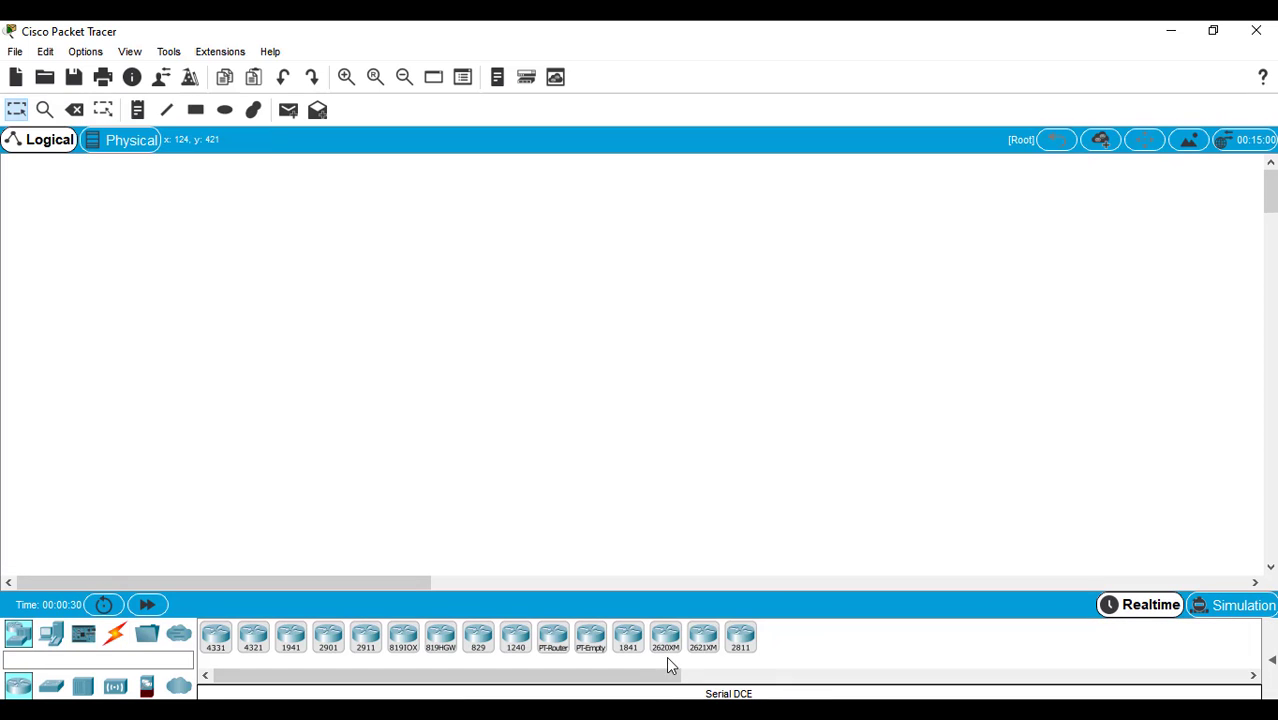
pyautogui.click(628, 637)
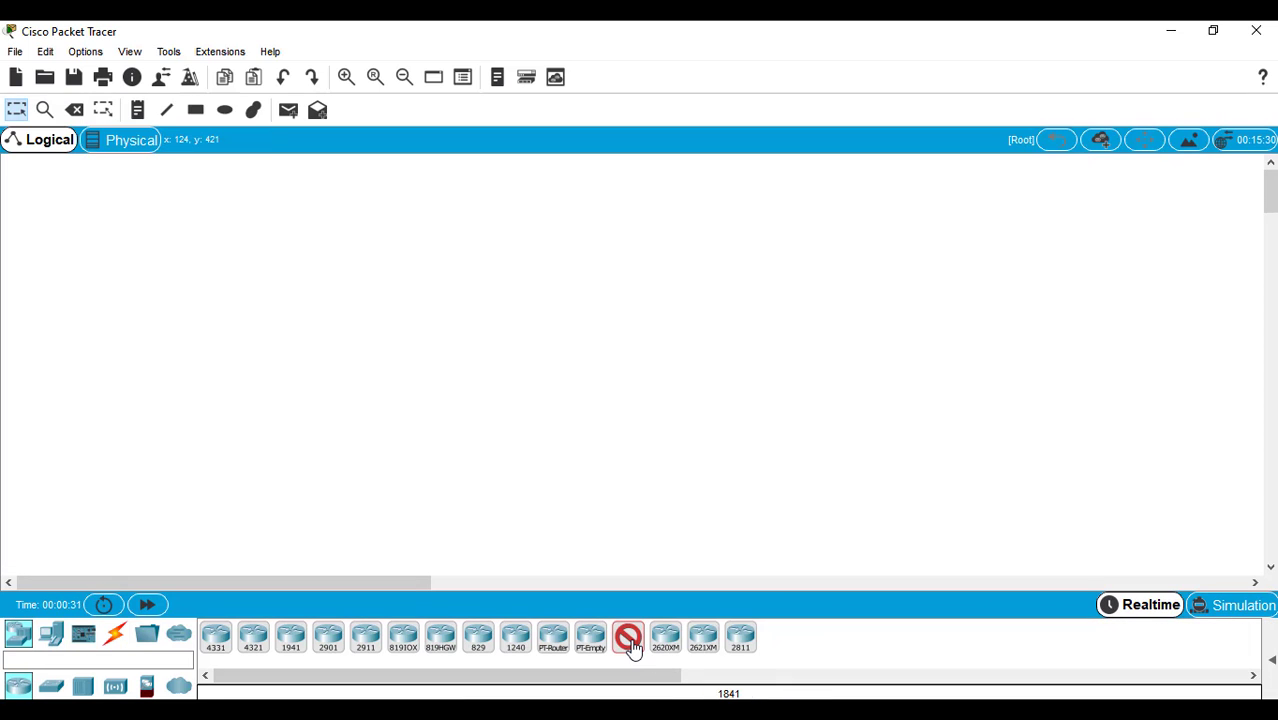
pyautogui.click(255, 231)
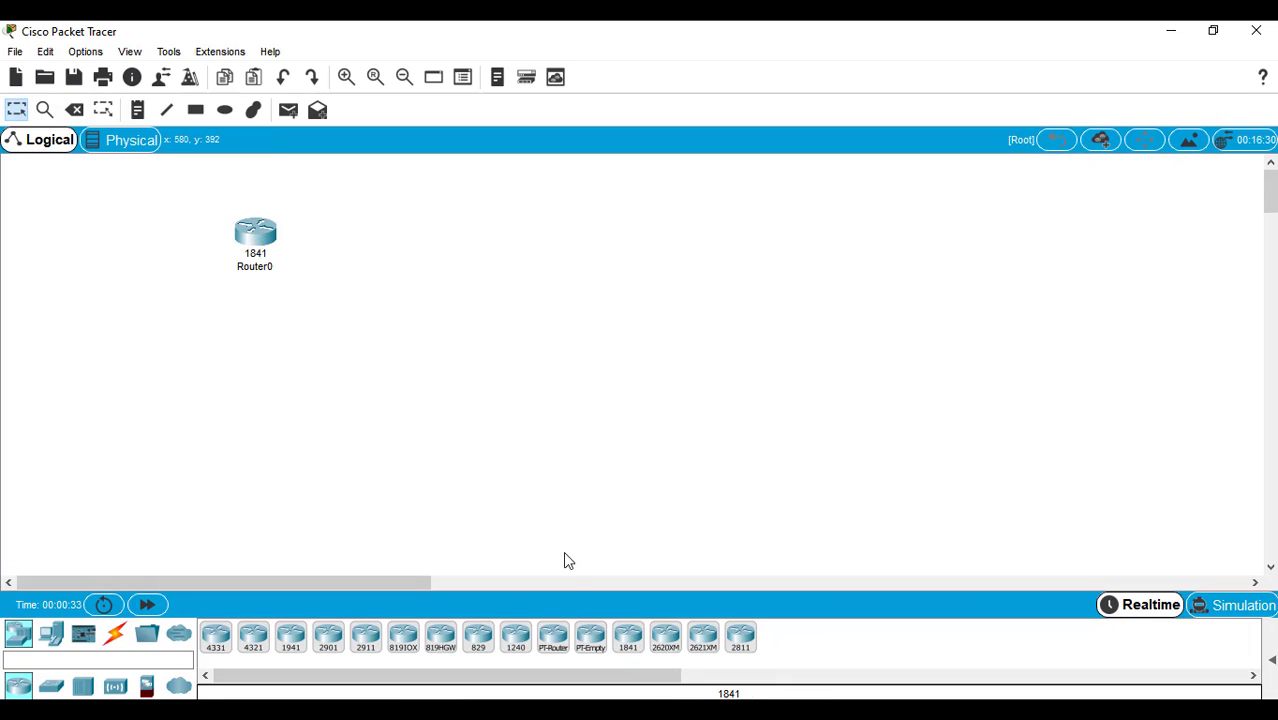
pyautogui.click(628, 637)
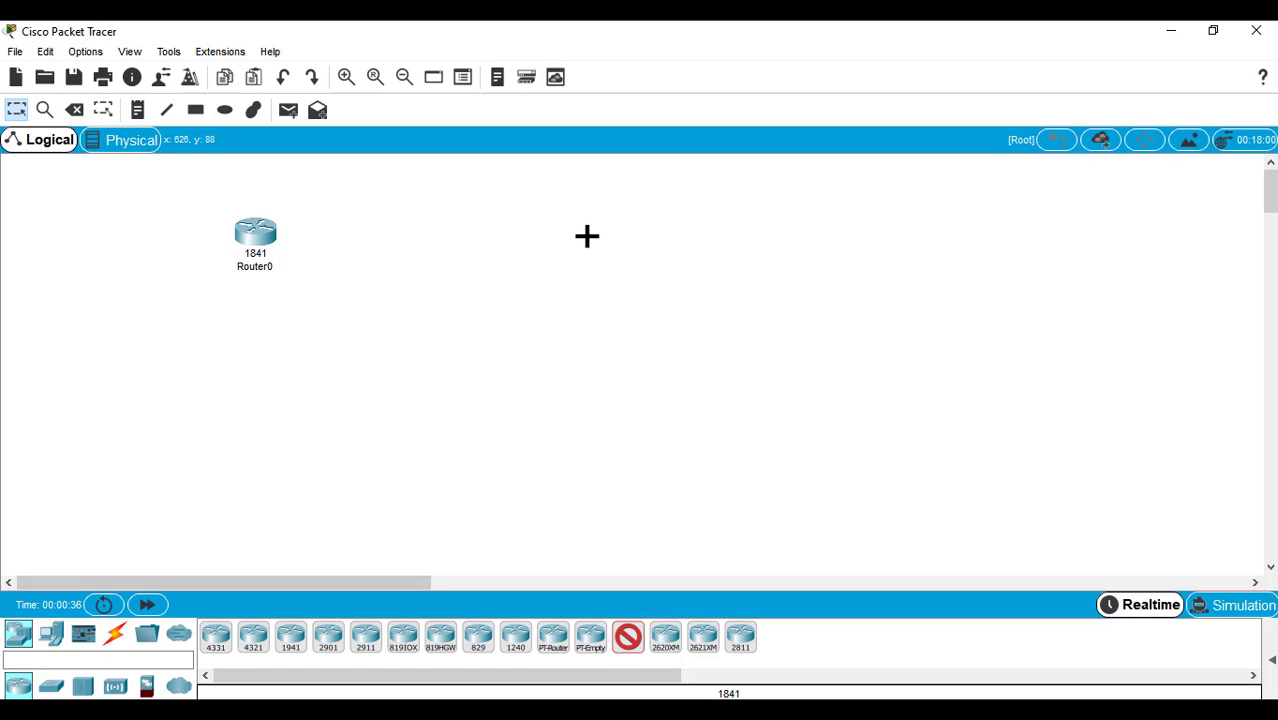
pyautogui.click(587, 243)
pyautogui.click(629, 640)
pyautogui.click(887, 242)
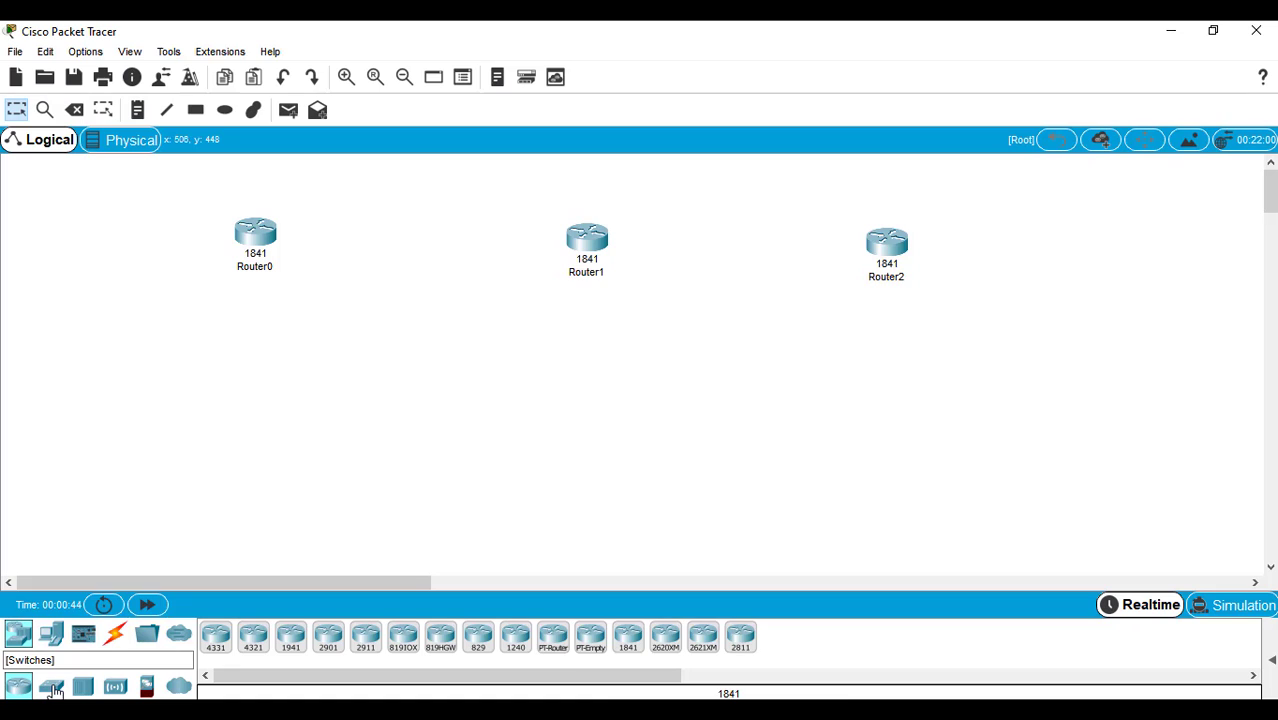
# Step: Add three 2950-24 switches, one below each router
pyautogui.click(52, 688)
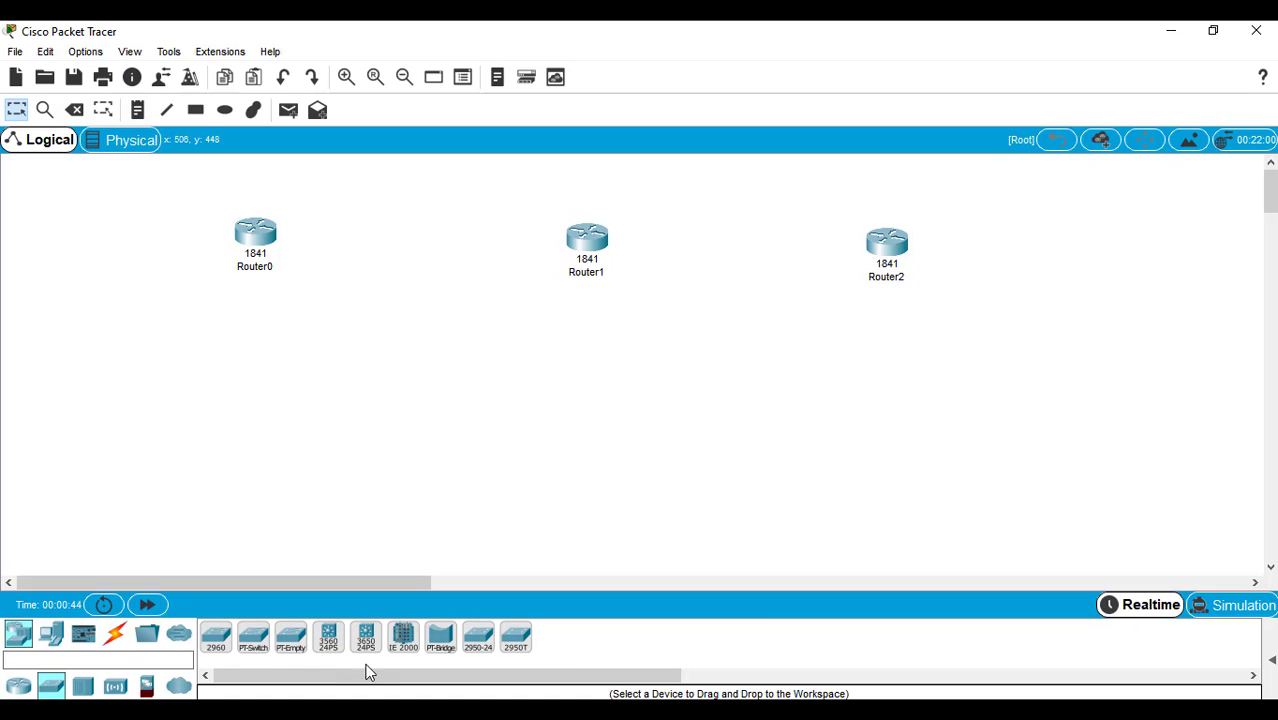
pyautogui.click(475, 640)
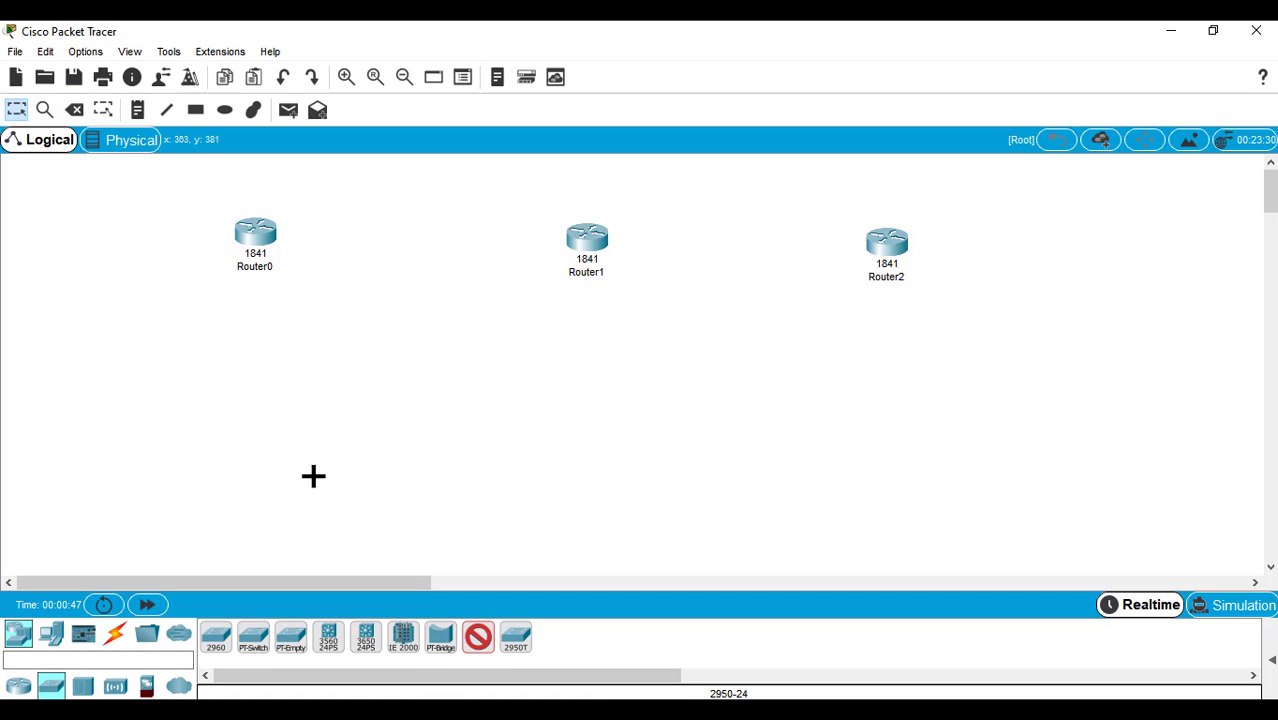
pyautogui.click(248, 378)
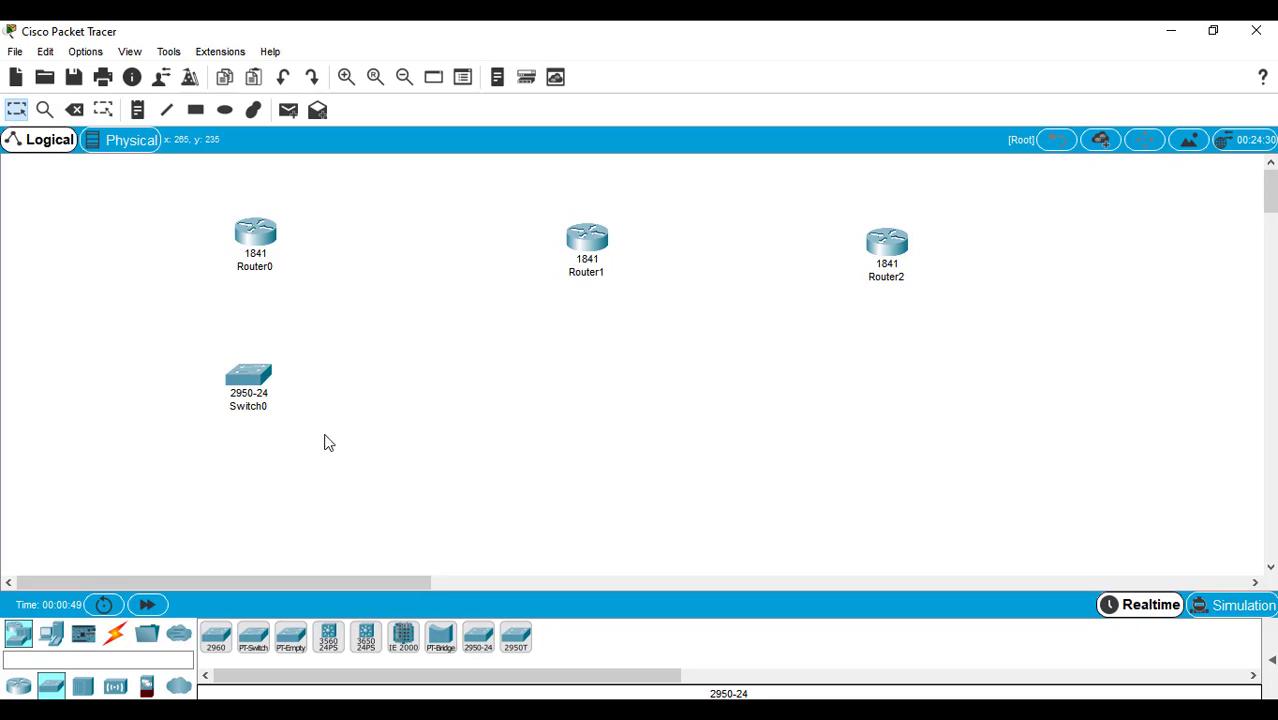
pyautogui.click(480, 648)
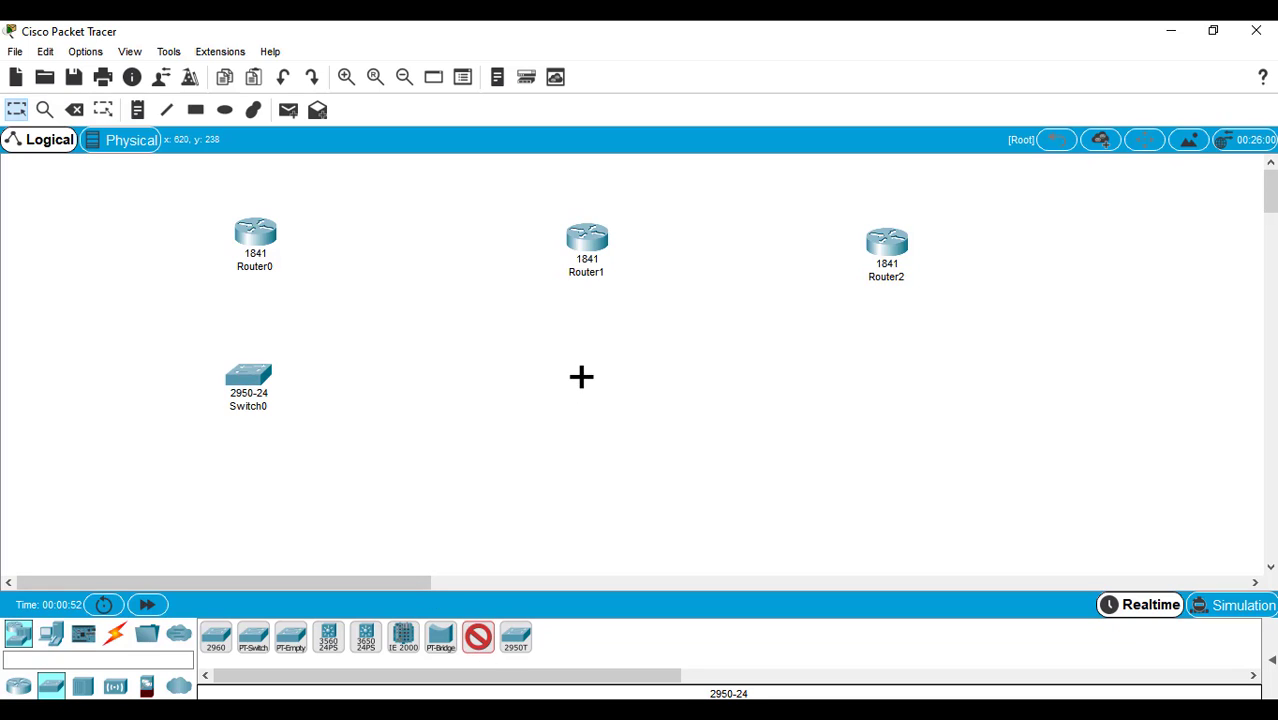
pyautogui.click(582, 376)
pyautogui.click(481, 640)
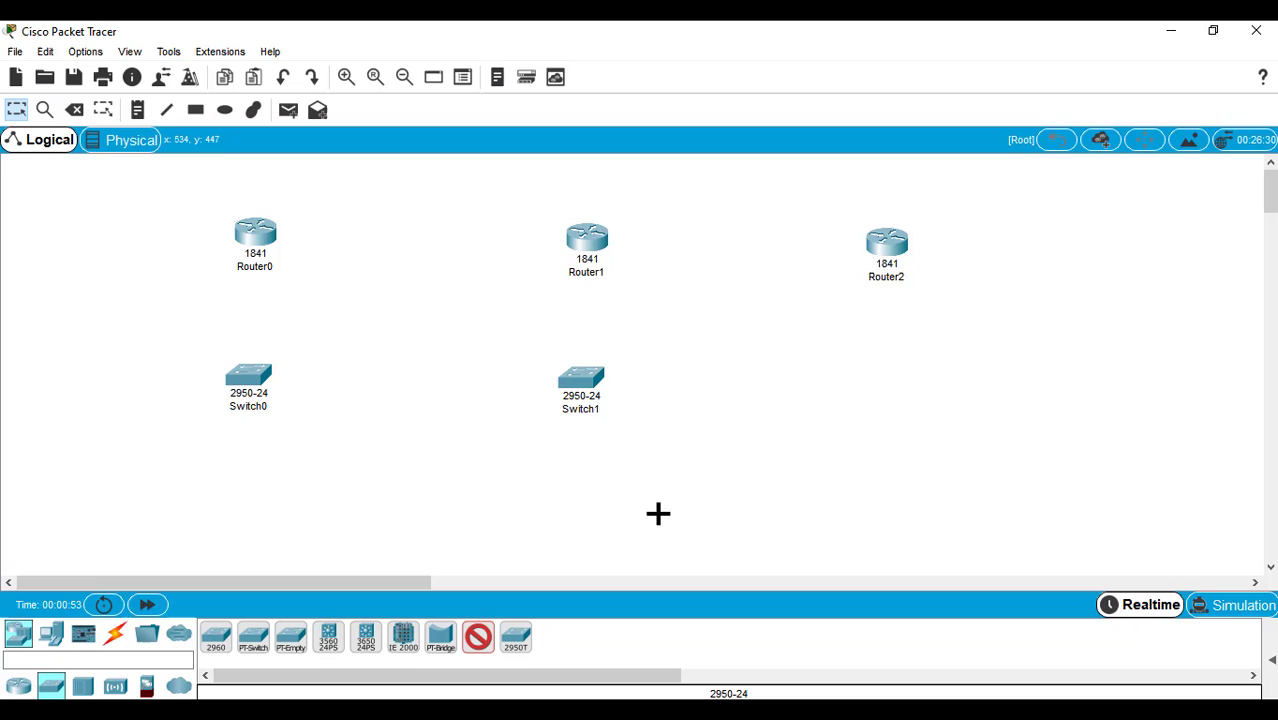
pyautogui.click(880, 373)
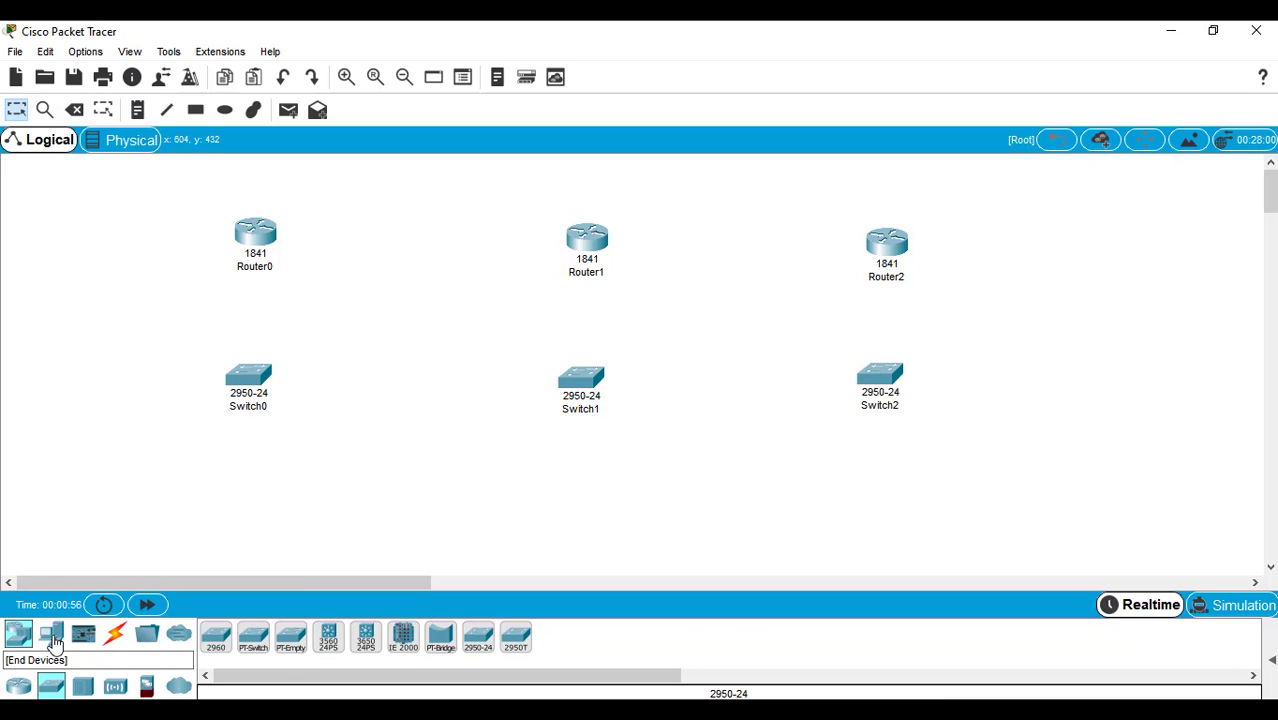
# Step: Add three PCs, one below each switch
pyautogui.click(54, 640)
pyautogui.click(210, 648)
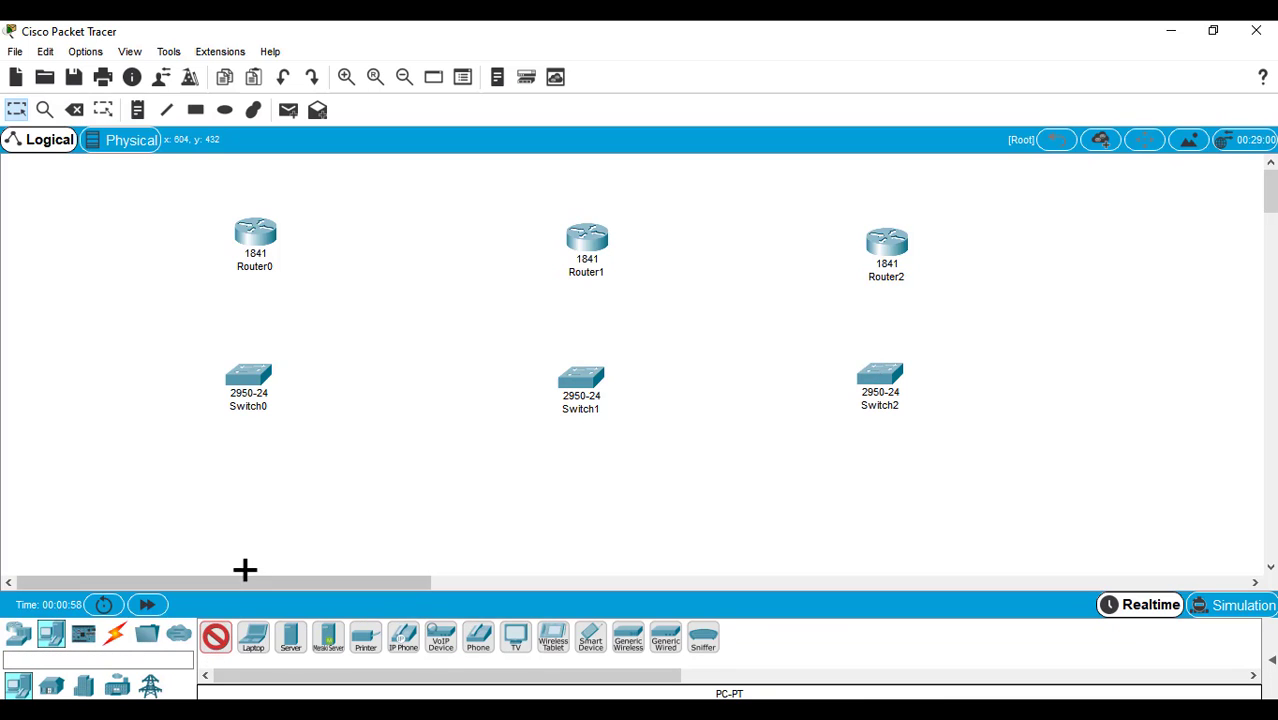
pyautogui.click(246, 533)
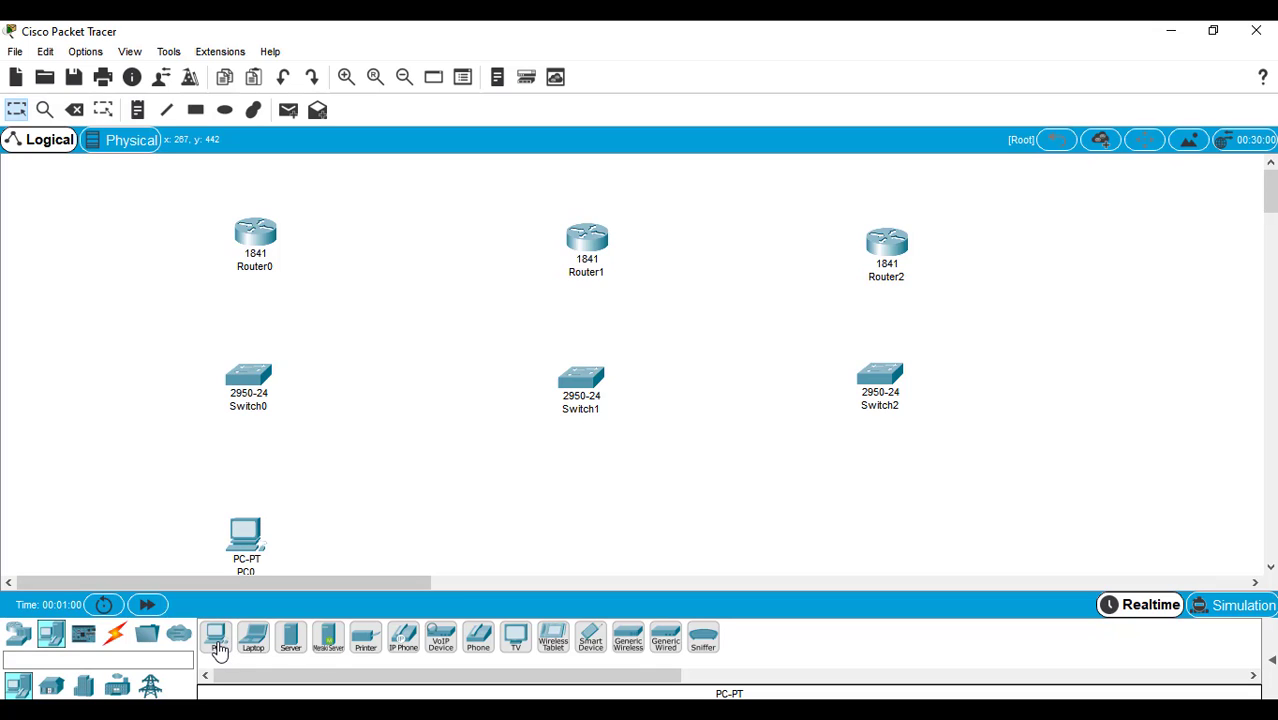
pyautogui.click(215, 645)
pyautogui.click(578, 522)
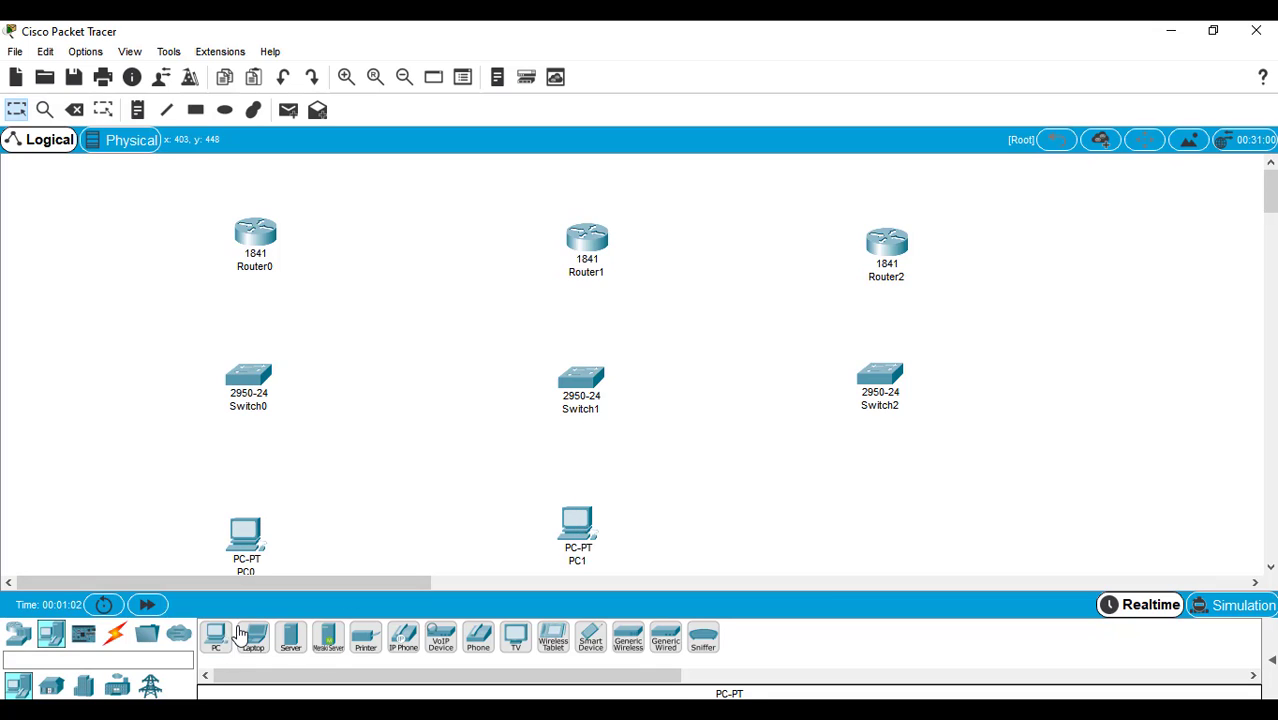
pyautogui.click(214, 641)
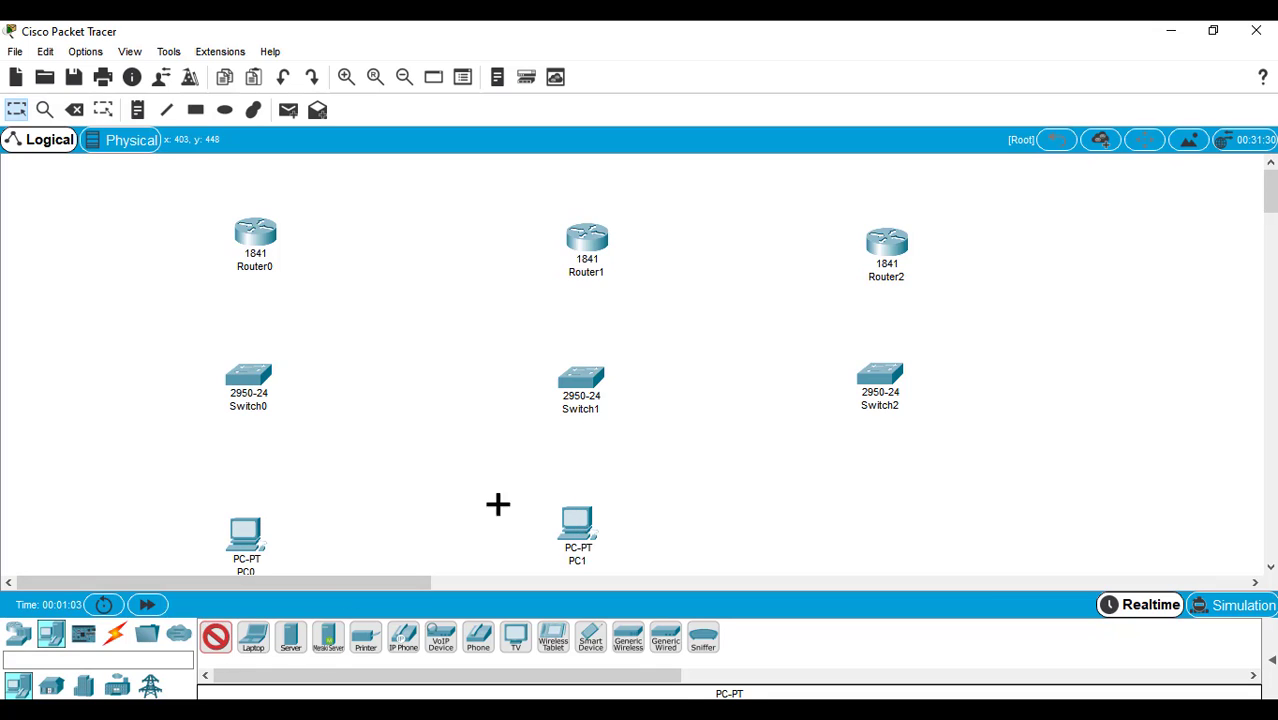
pyautogui.click(870, 514)
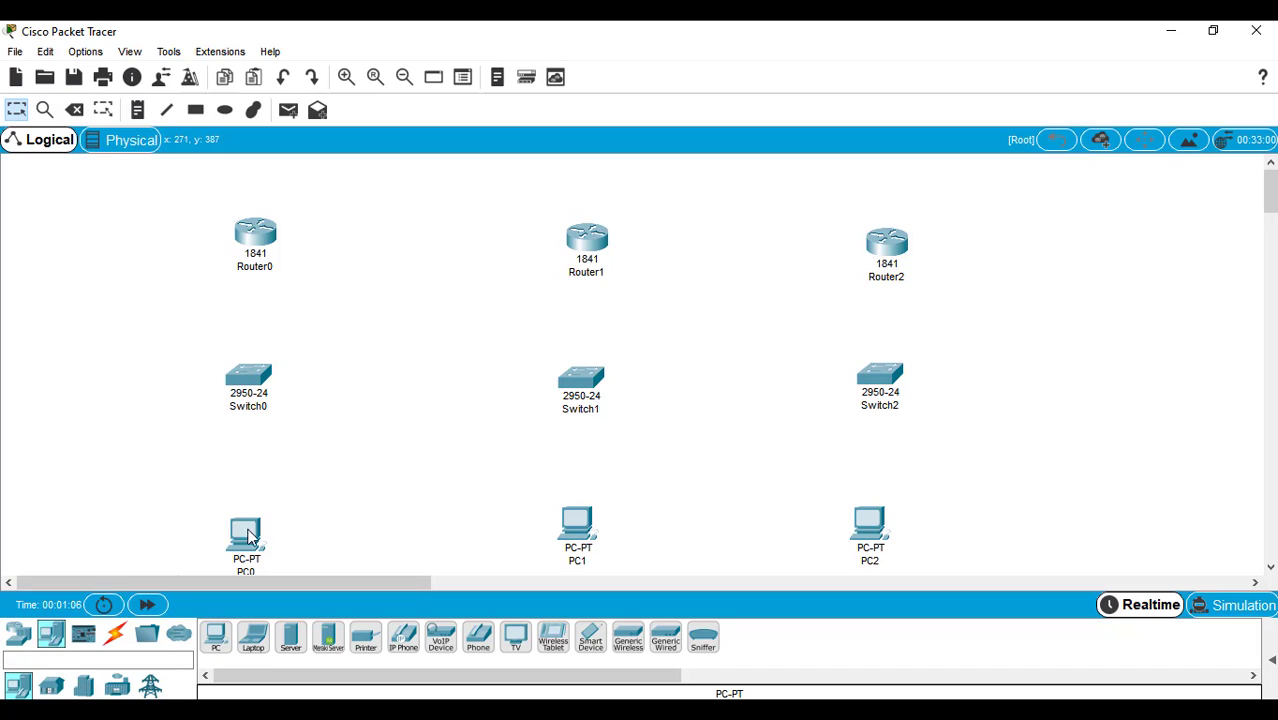
# Step: Connect PC0's FastEthernet0 to Switch0's FastEthernet0/1 with a copper straight-through cable
pyautogui.click(117, 637)
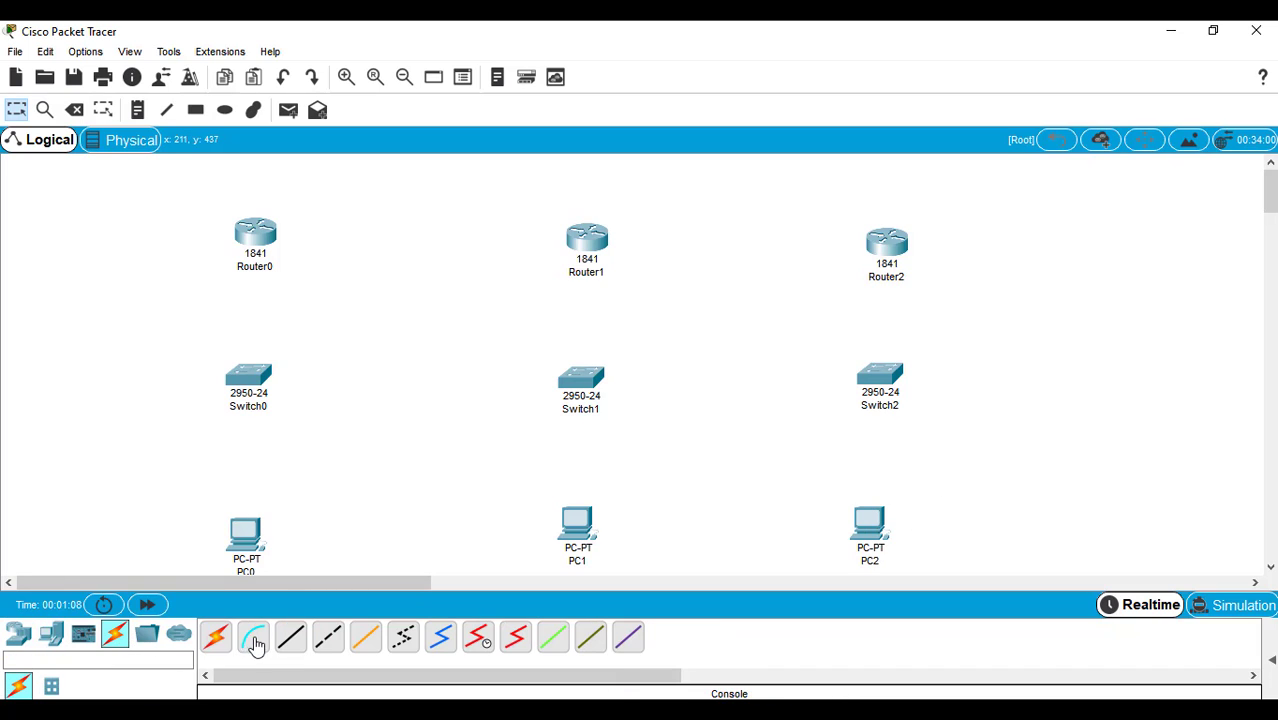
pyautogui.click(289, 639)
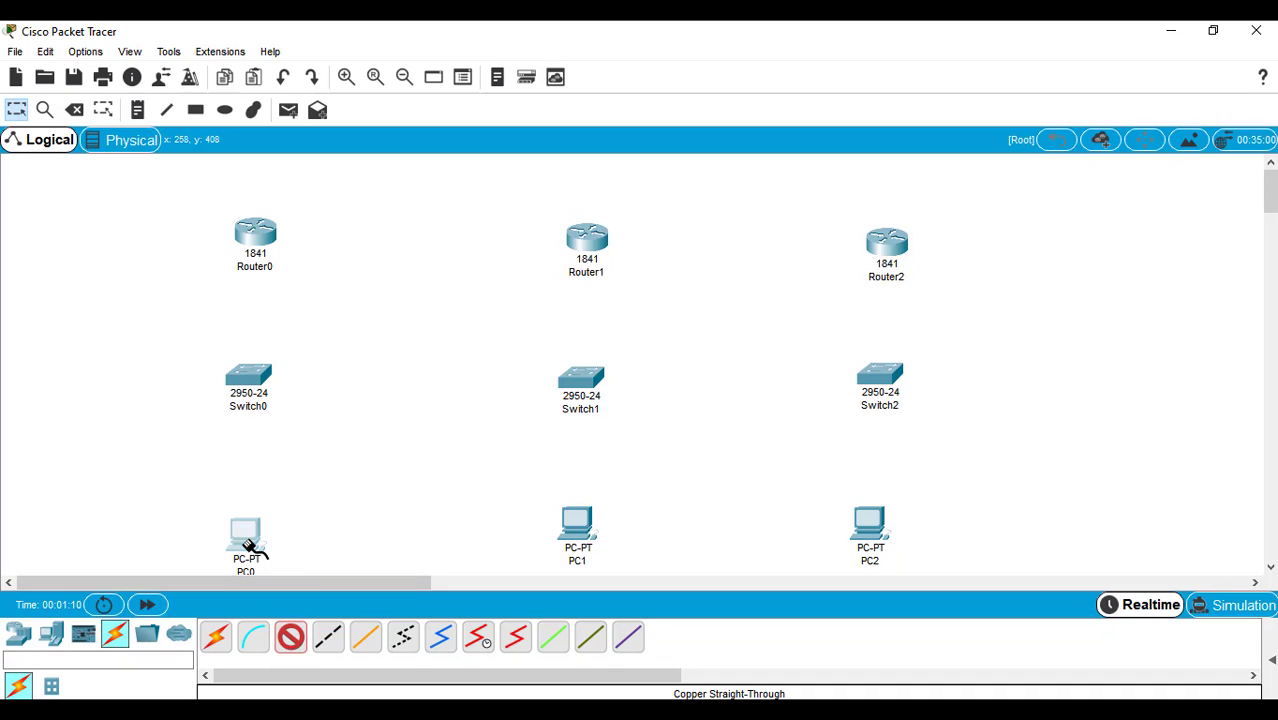
pyautogui.click(245, 540)
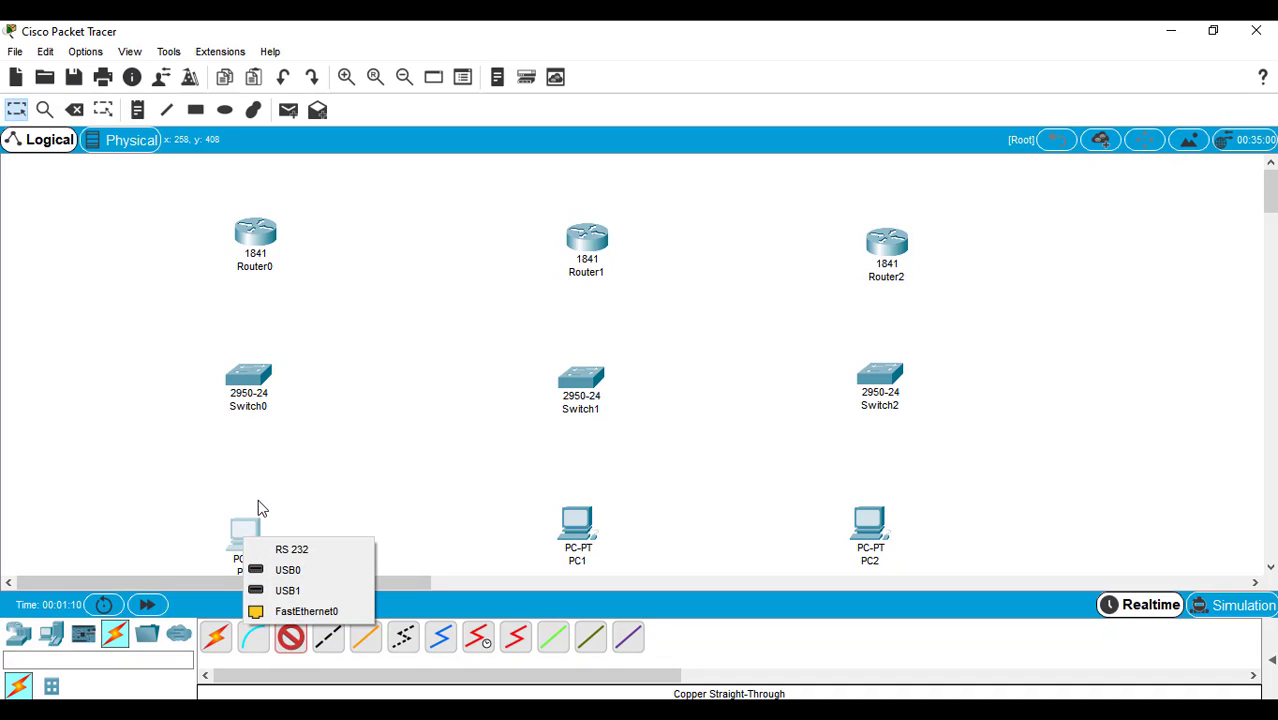
pyautogui.click(306, 611)
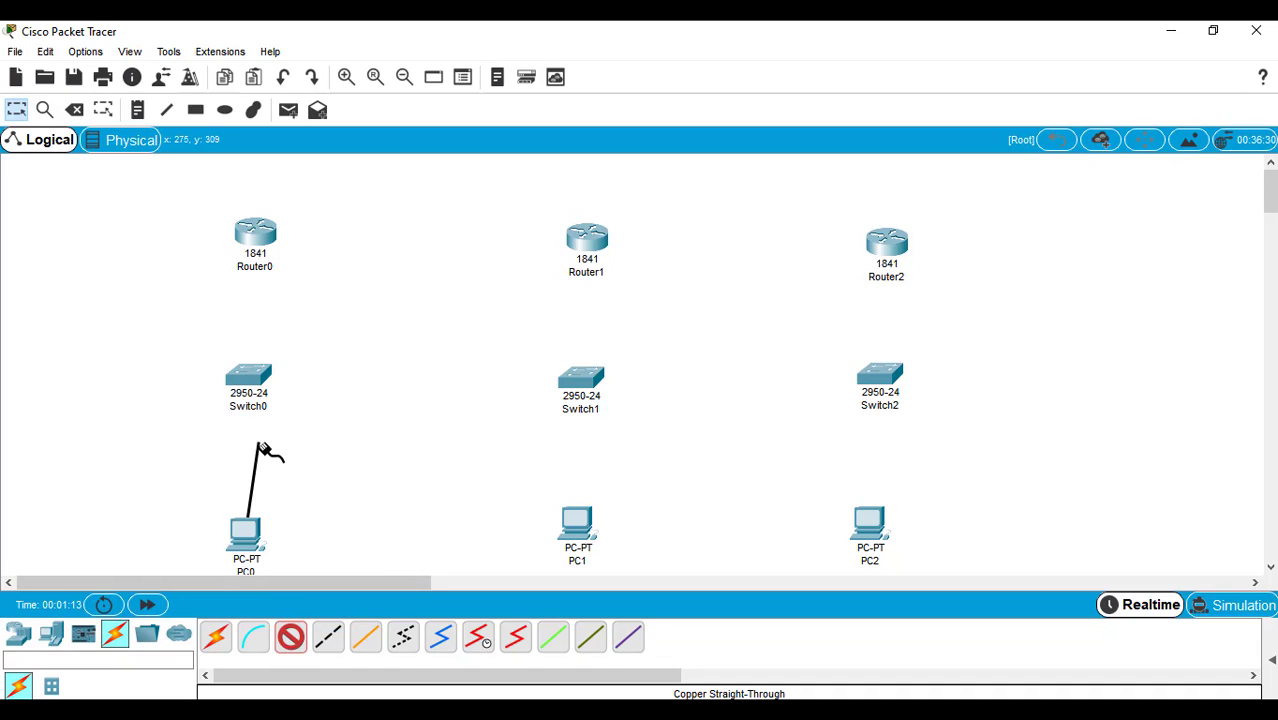
pyautogui.click(250, 386)
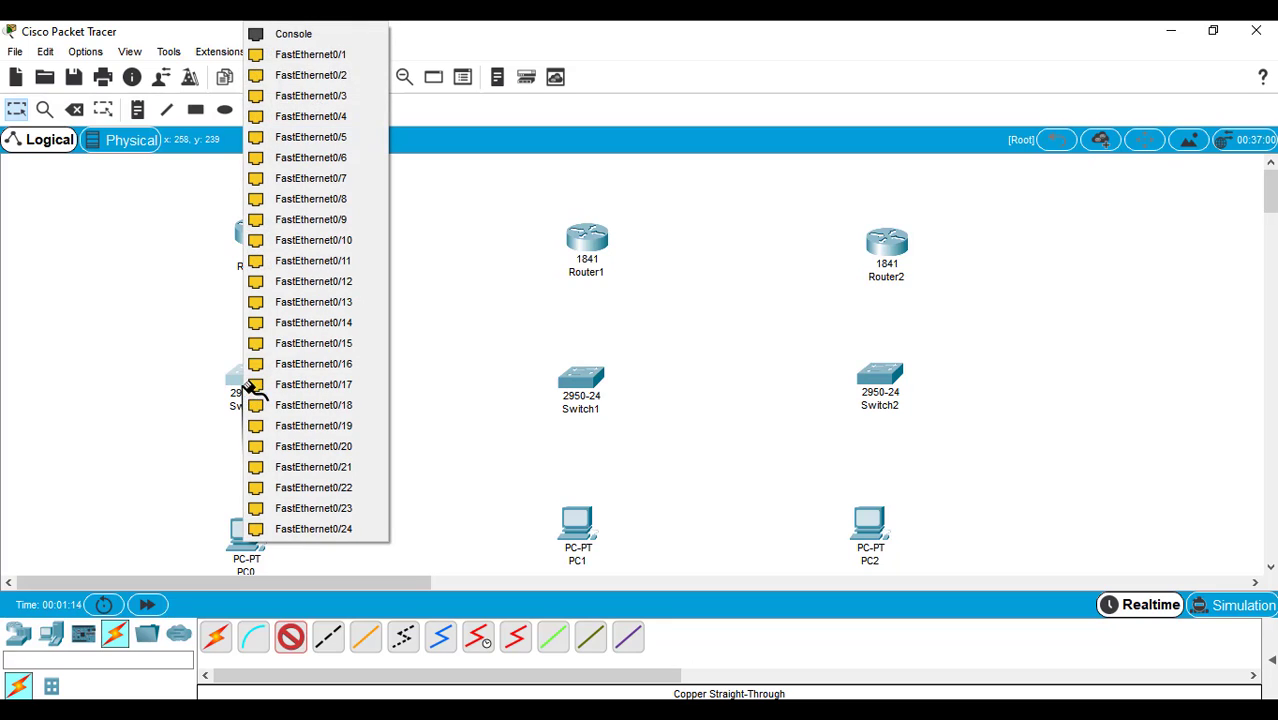
pyautogui.click(334, 62)
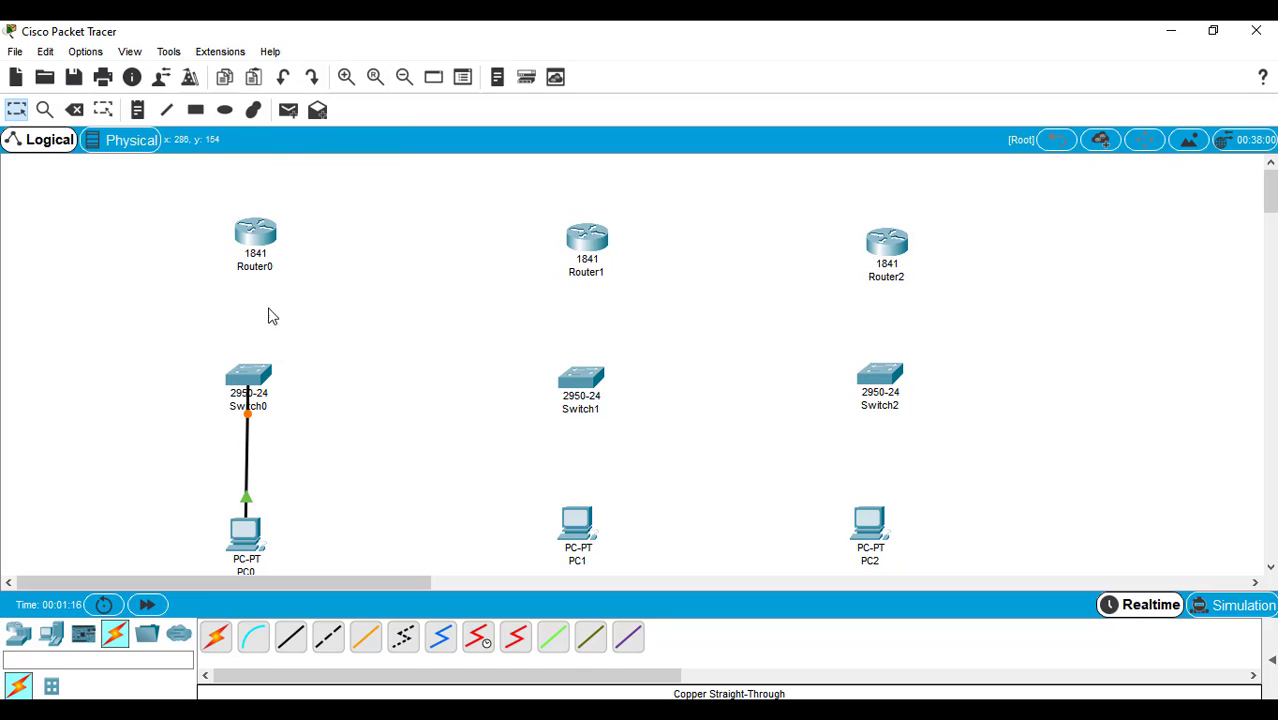
# Step: Connect Switch0's FastEthernet0/2 to Router0's FastEthernet0/0 with a copper straight-through cable
pyautogui.click(292, 642)
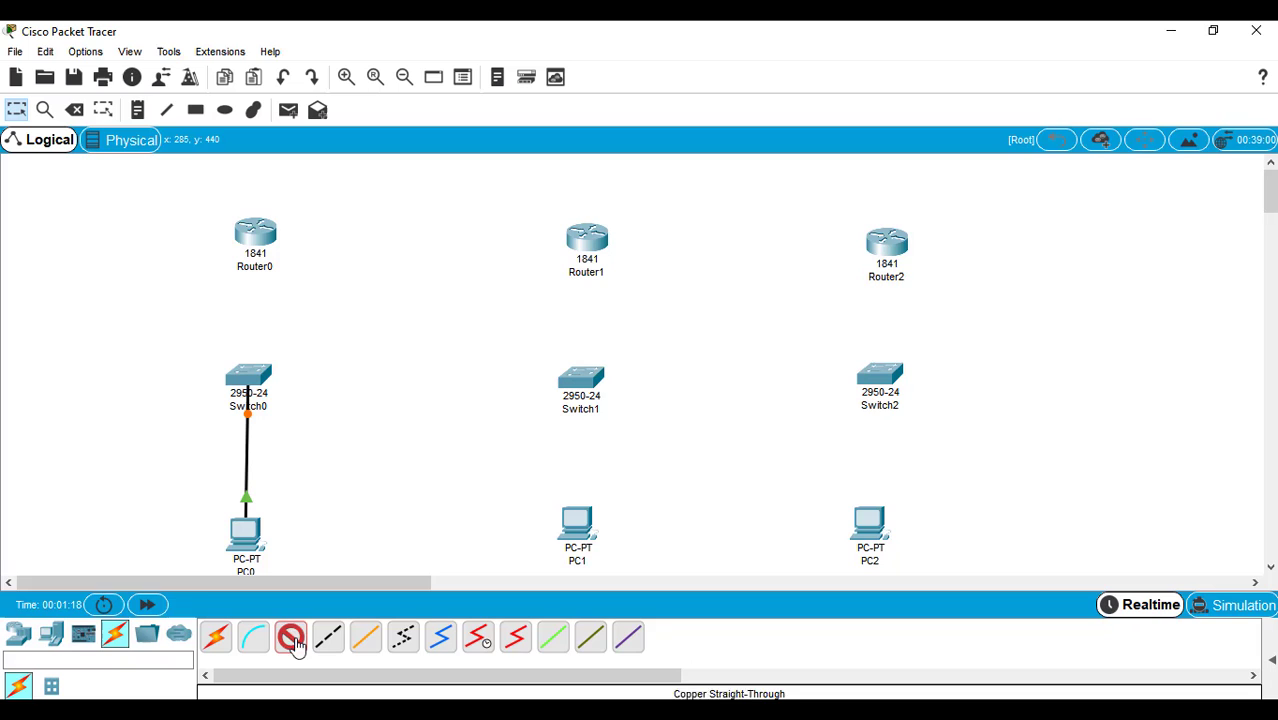
pyautogui.click(248, 386)
pyautogui.click(313, 64)
pyautogui.click(256, 236)
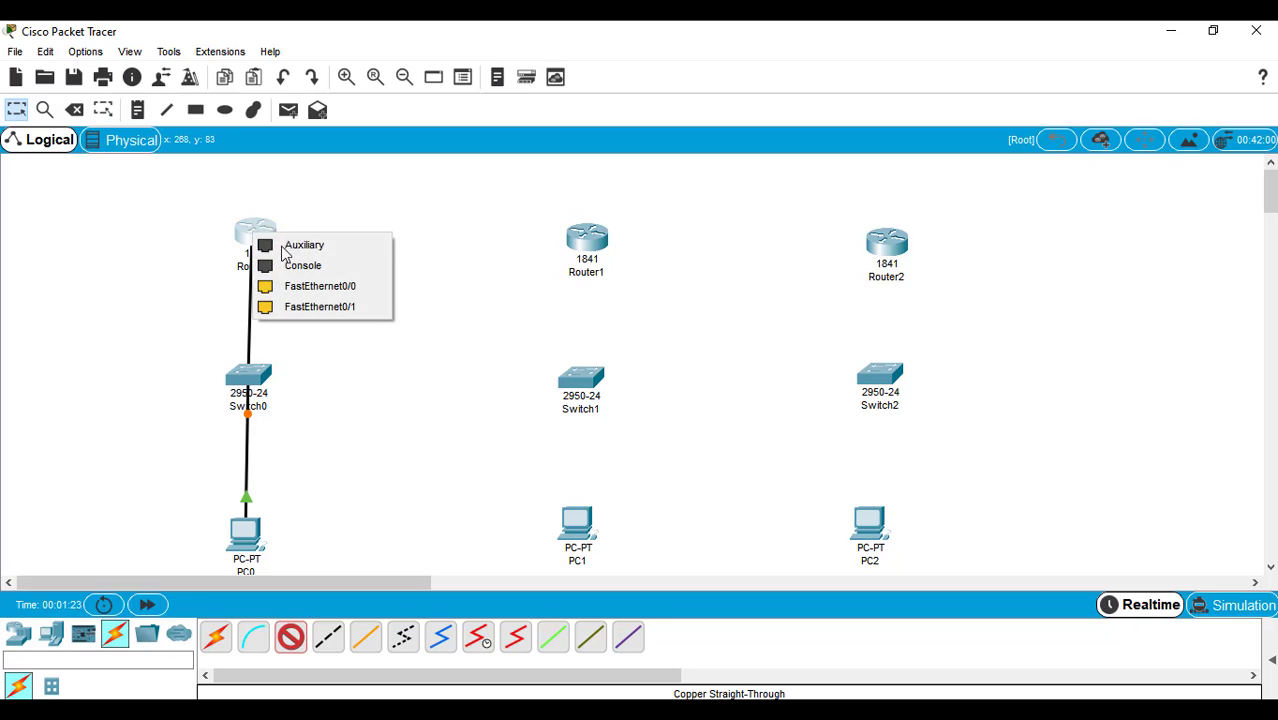
pyautogui.click(301, 290)
# Step: Connect PC1's FastEthernet0 to Switch1's FastEthernet0/1 with a copper straight-through cable
pyautogui.click(302, 646)
pyautogui.click(575, 530)
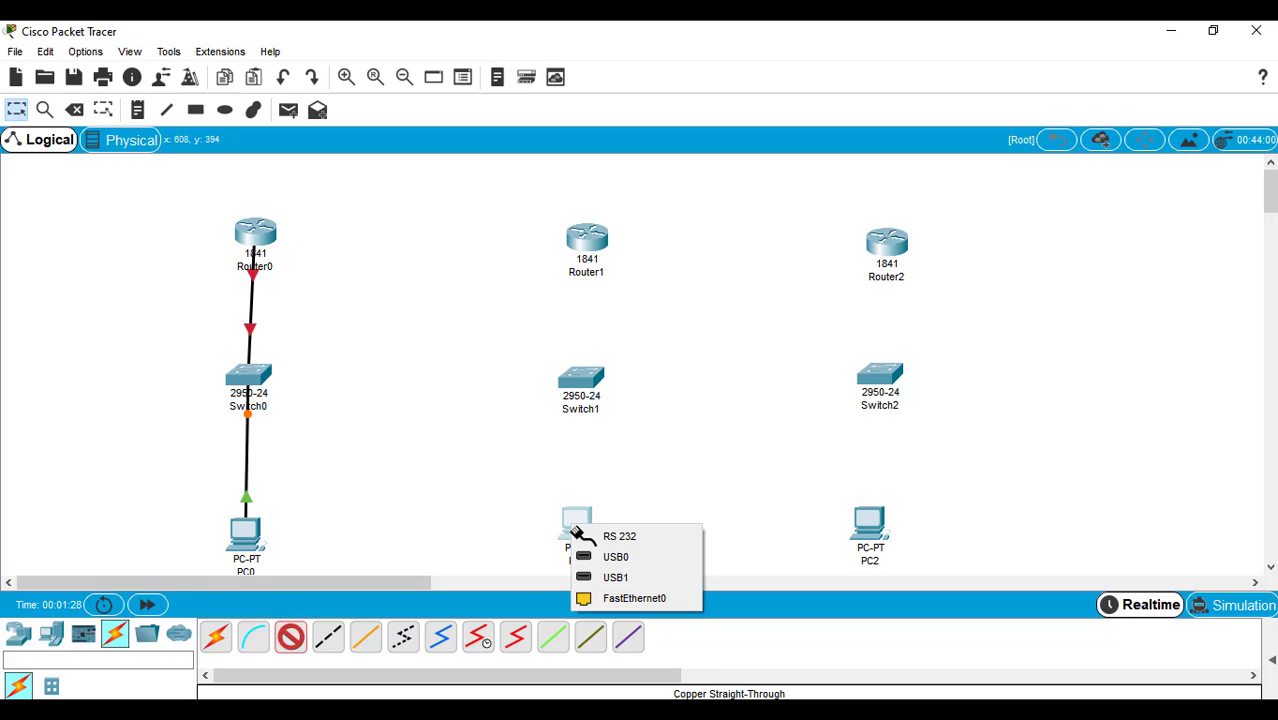
pyautogui.click(634, 598)
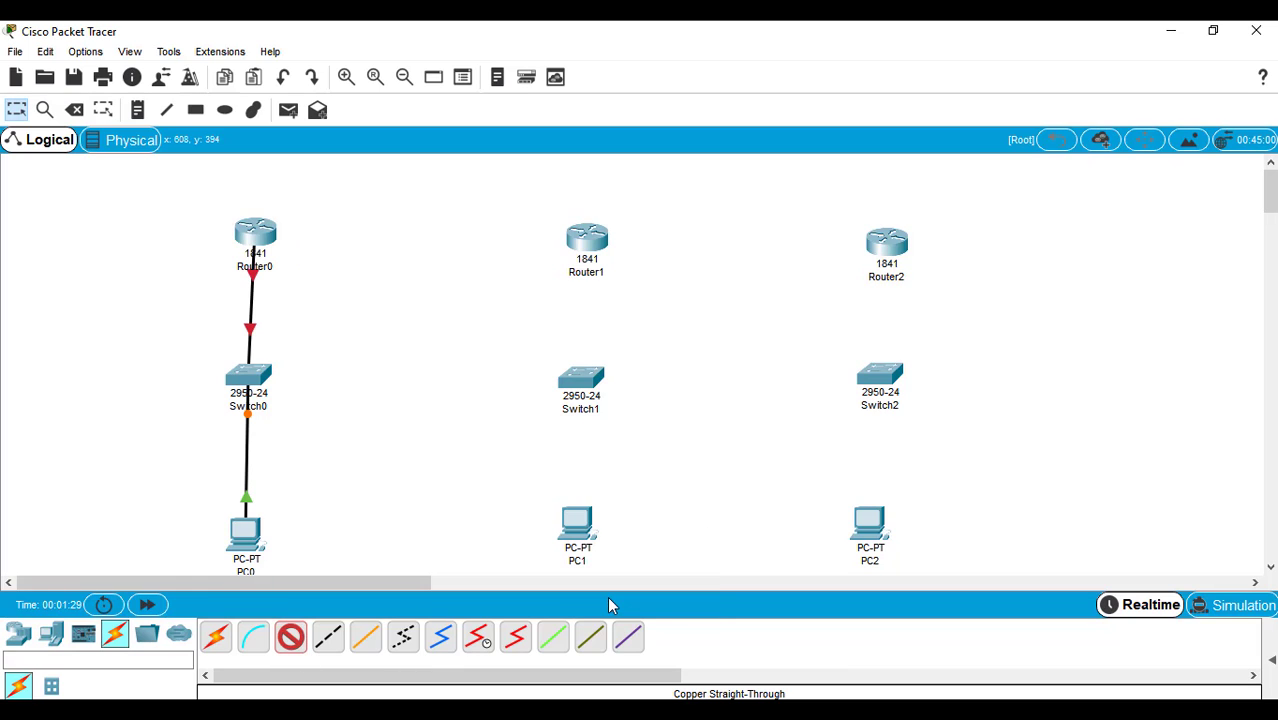
pyautogui.click(583, 383)
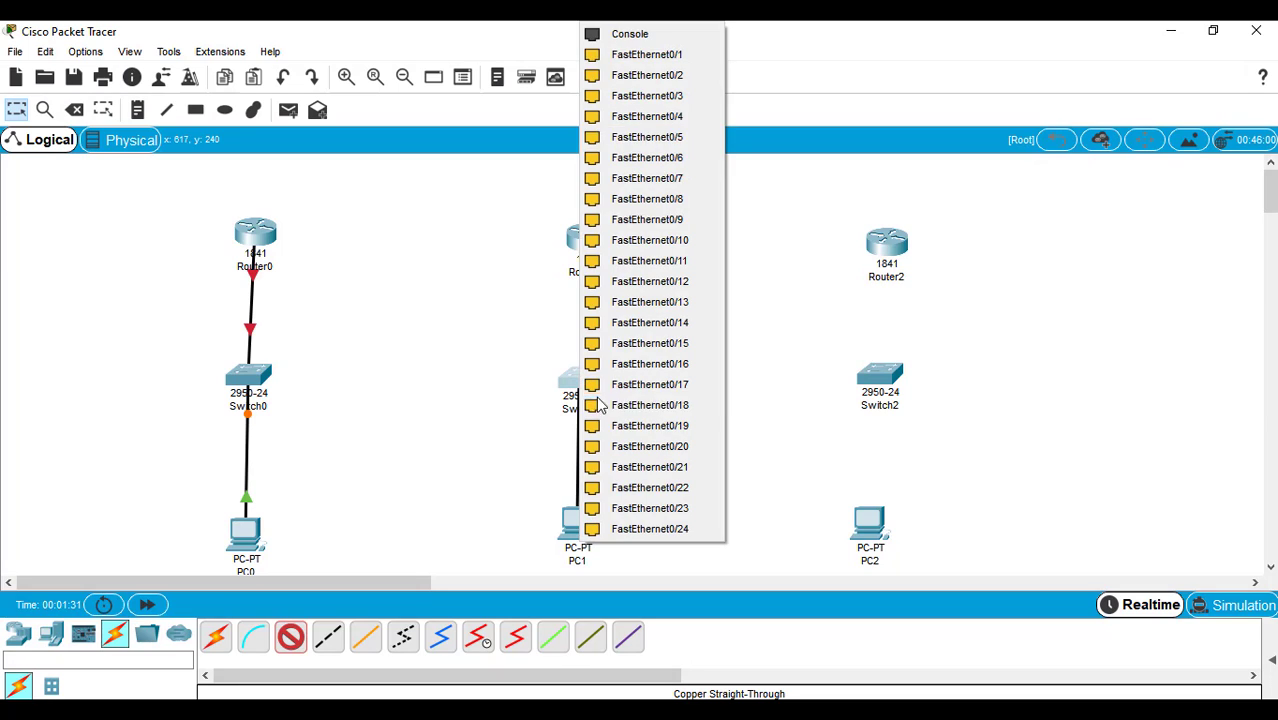
pyautogui.click(640, 56)
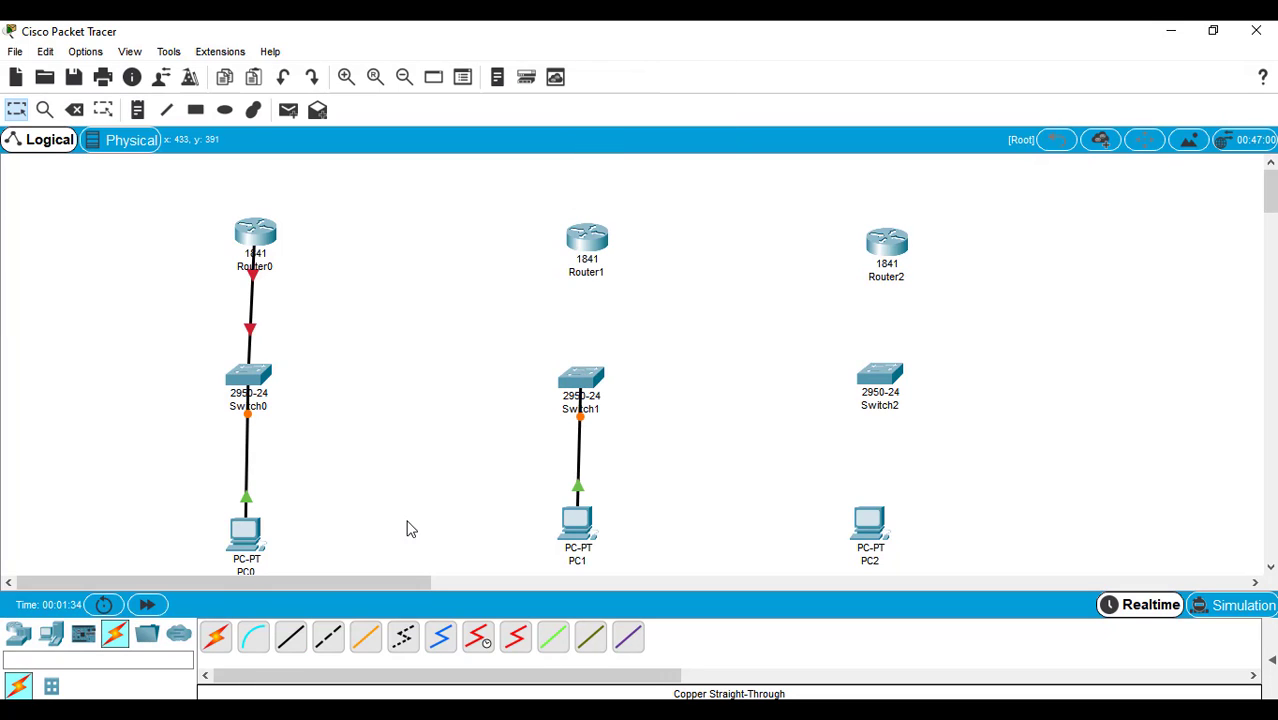
# Step: Connect Switch1's FastEthernet0/2 to Router1's FastEthernet0/0 with a copper straight-through cable
pyautogui.click(286, 644)
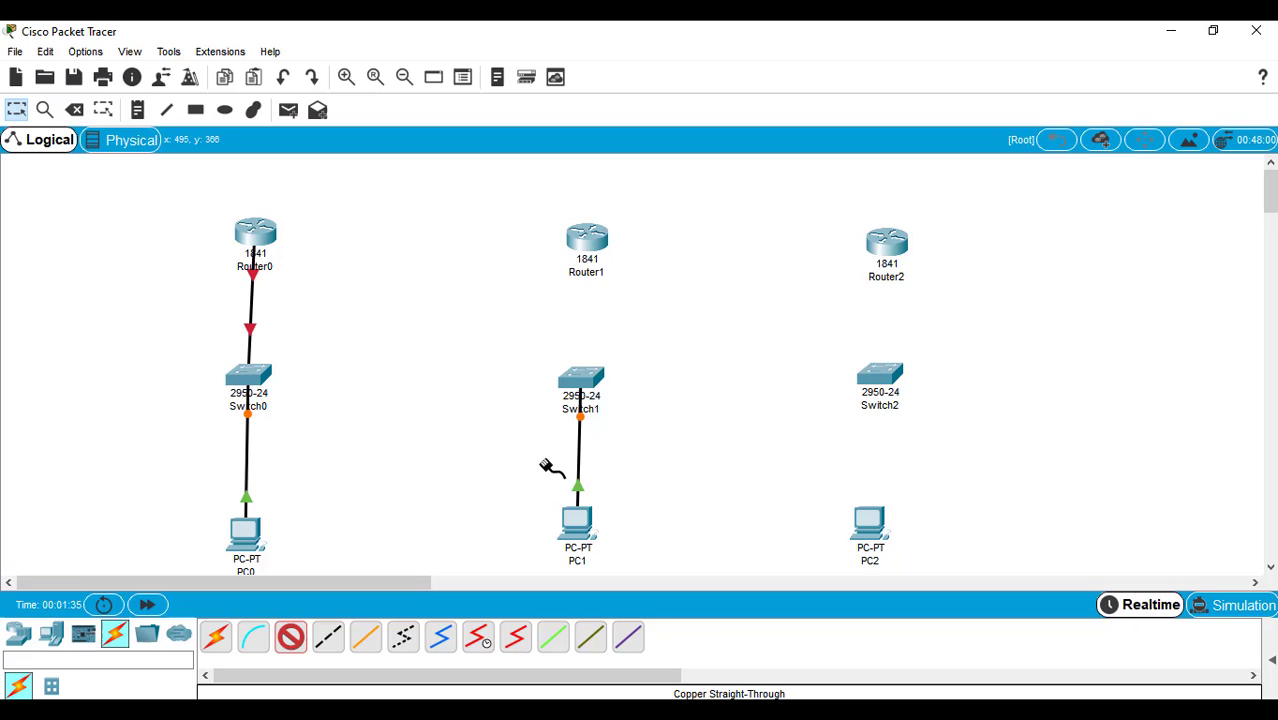
pyautogui.click(583, 388)
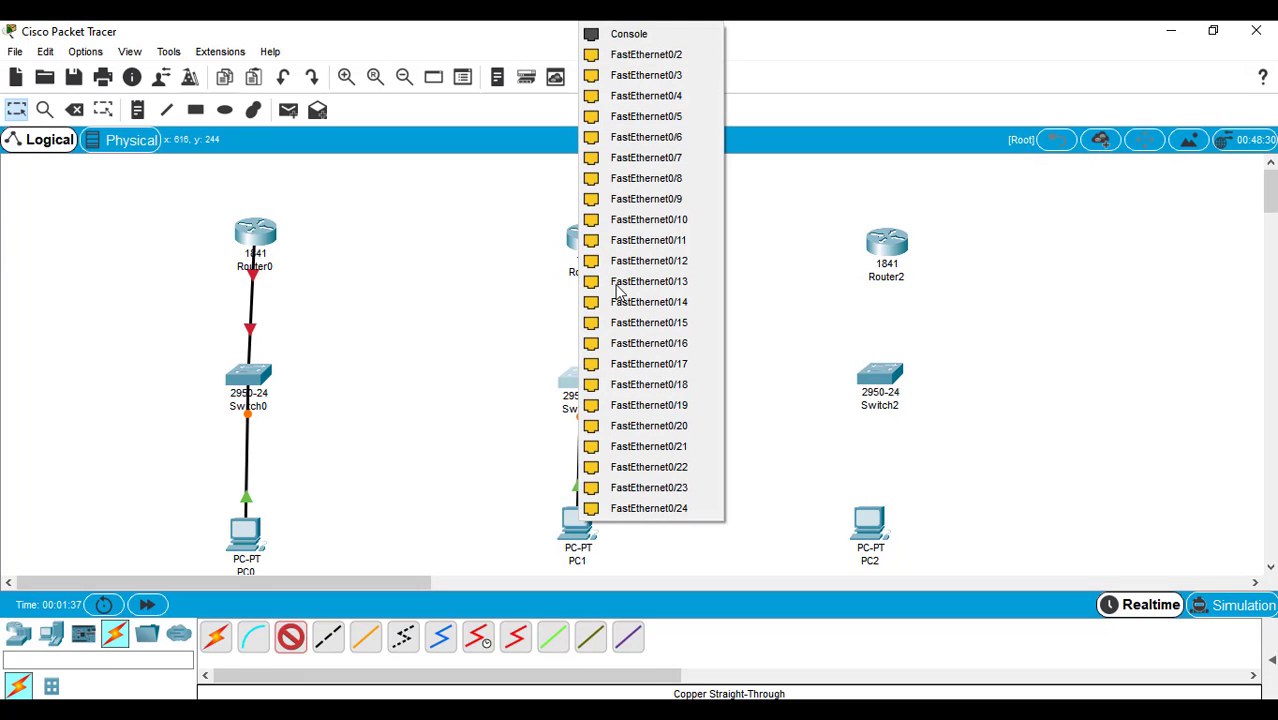
pyautogui.click(664, 58)
pyautogui.click(587, 243)
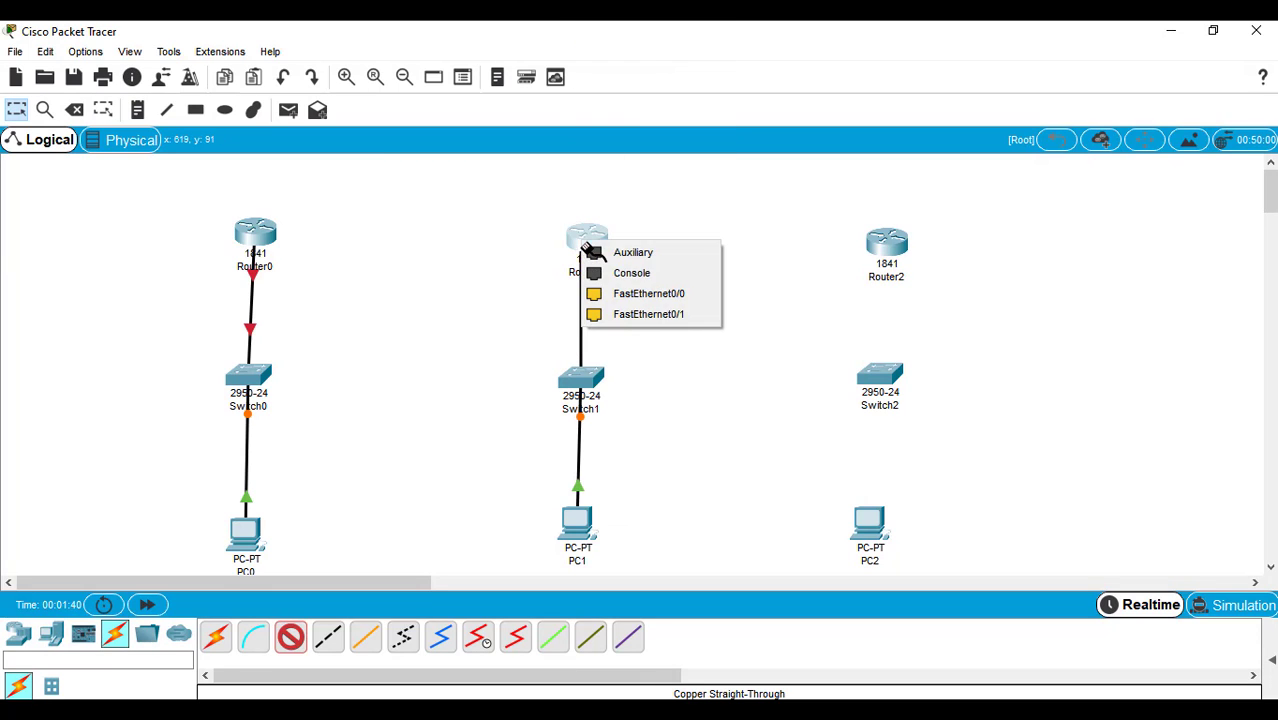
pyautogui.click(620, 293)
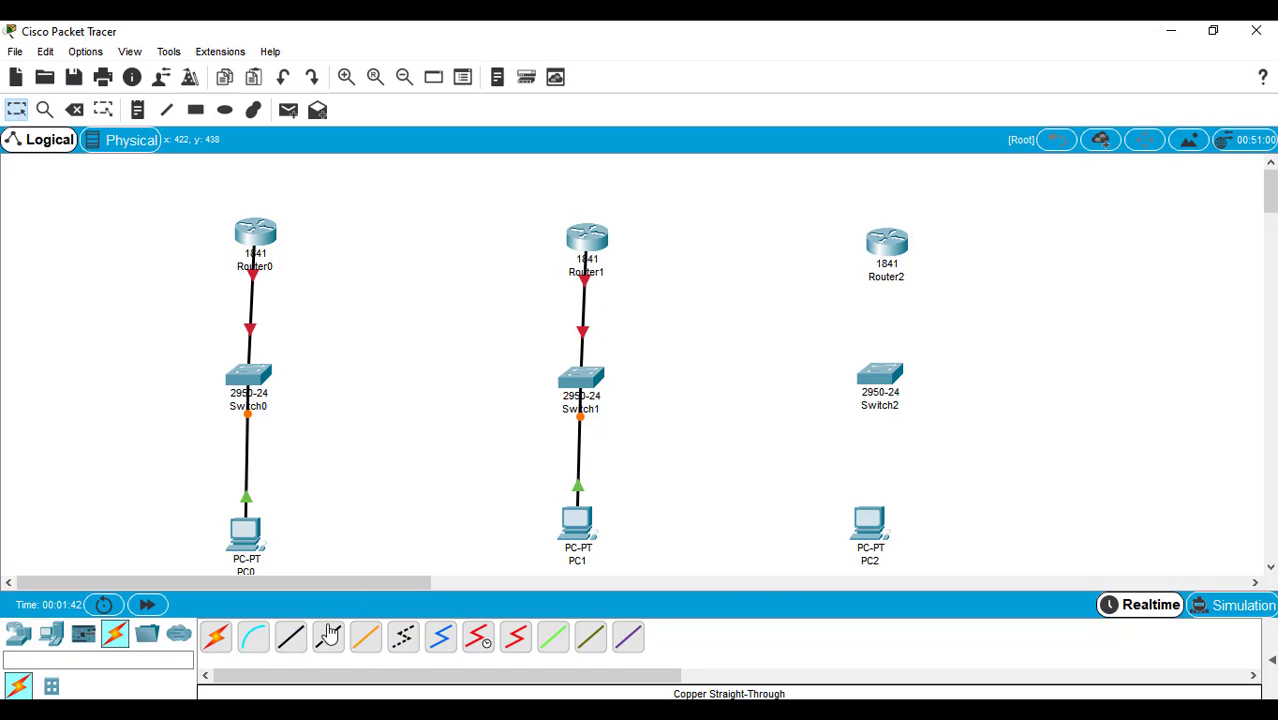
# Step: Connect PC2's FastEthernet0 to Switch2's FastEthernet0/1 with a copper straight-through cable
pyautogui.click(297, 638)
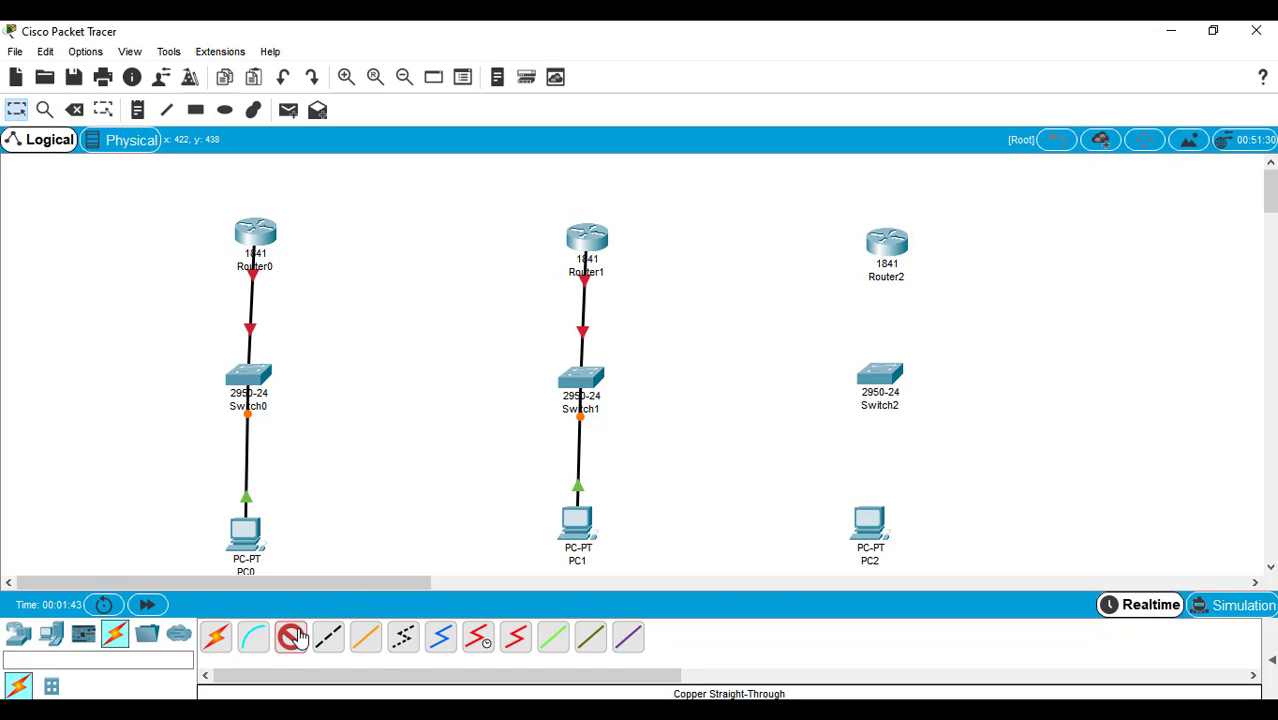
pyautogui.click(875, 530)
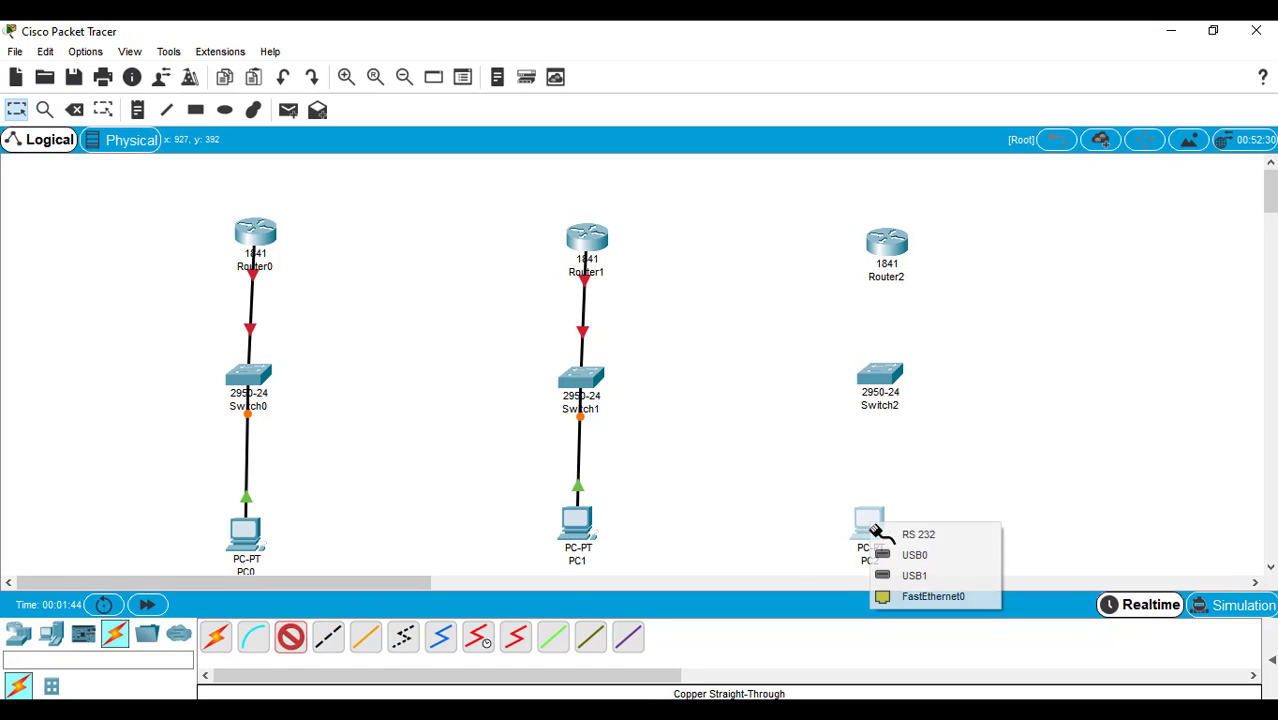
pyautogui.click(916, 600)
pyautogui.click(879, 380)
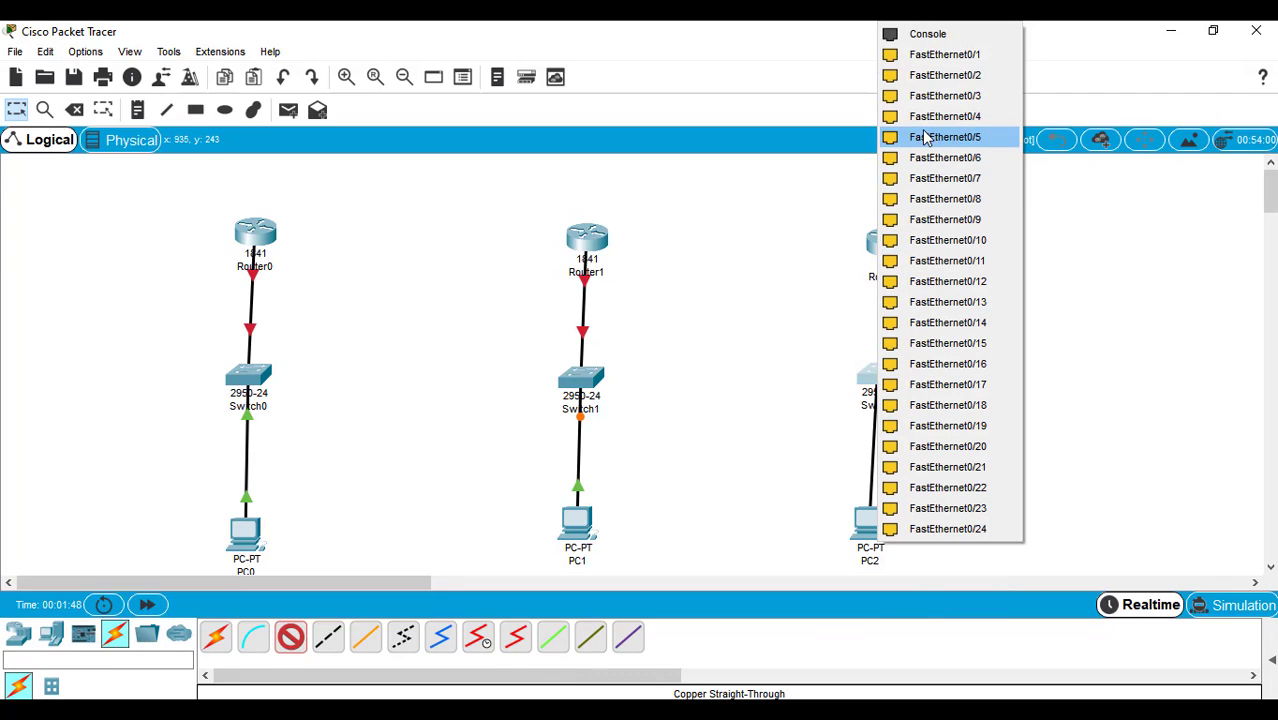
pyautogui.click(927, 56)
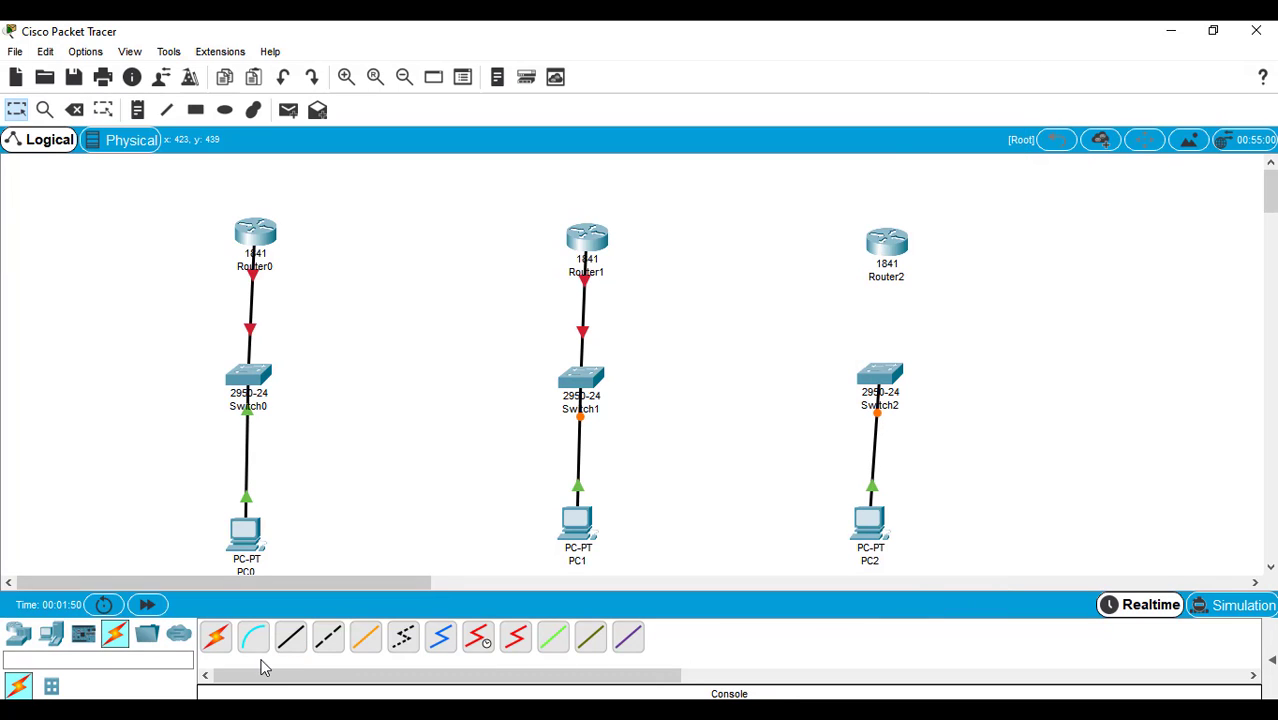
# Step: Connect Switch2 to Router2's FastEthernet0/0 with a copper straight-through cable
pyautogui.click(289, 639)
pyautogui.click(880, 378)
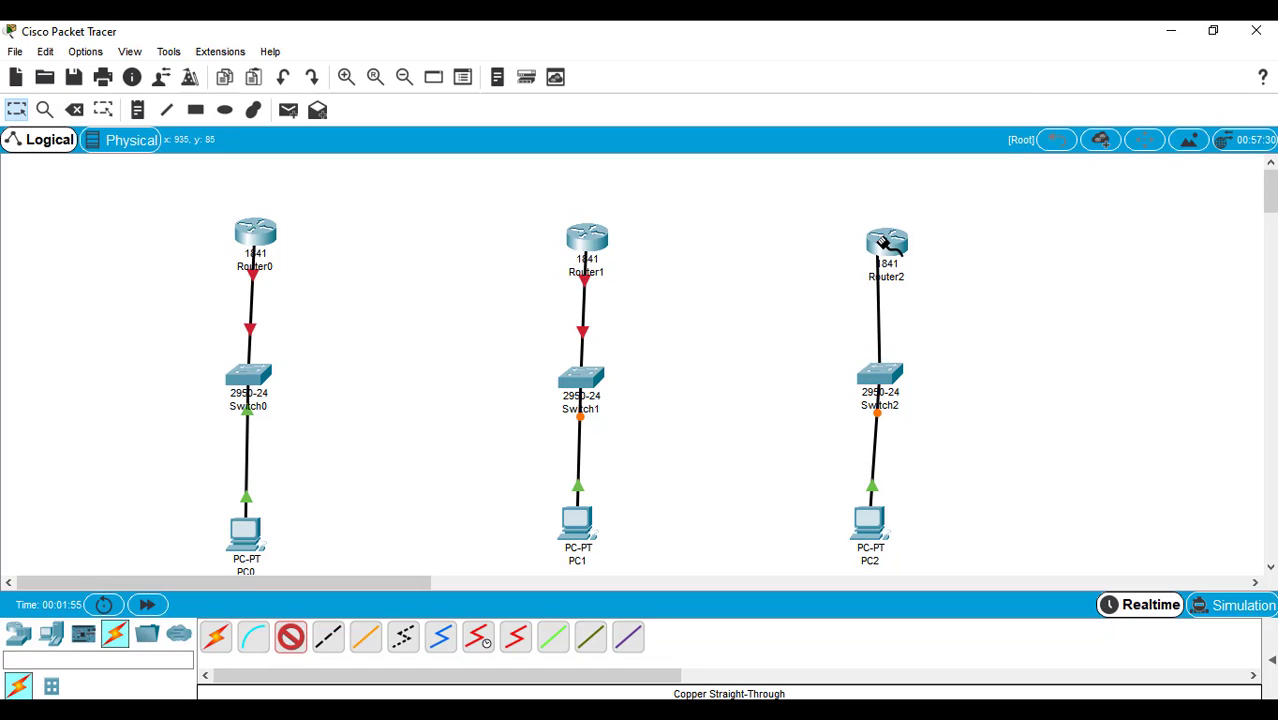
pyautogui.click(881, 243)
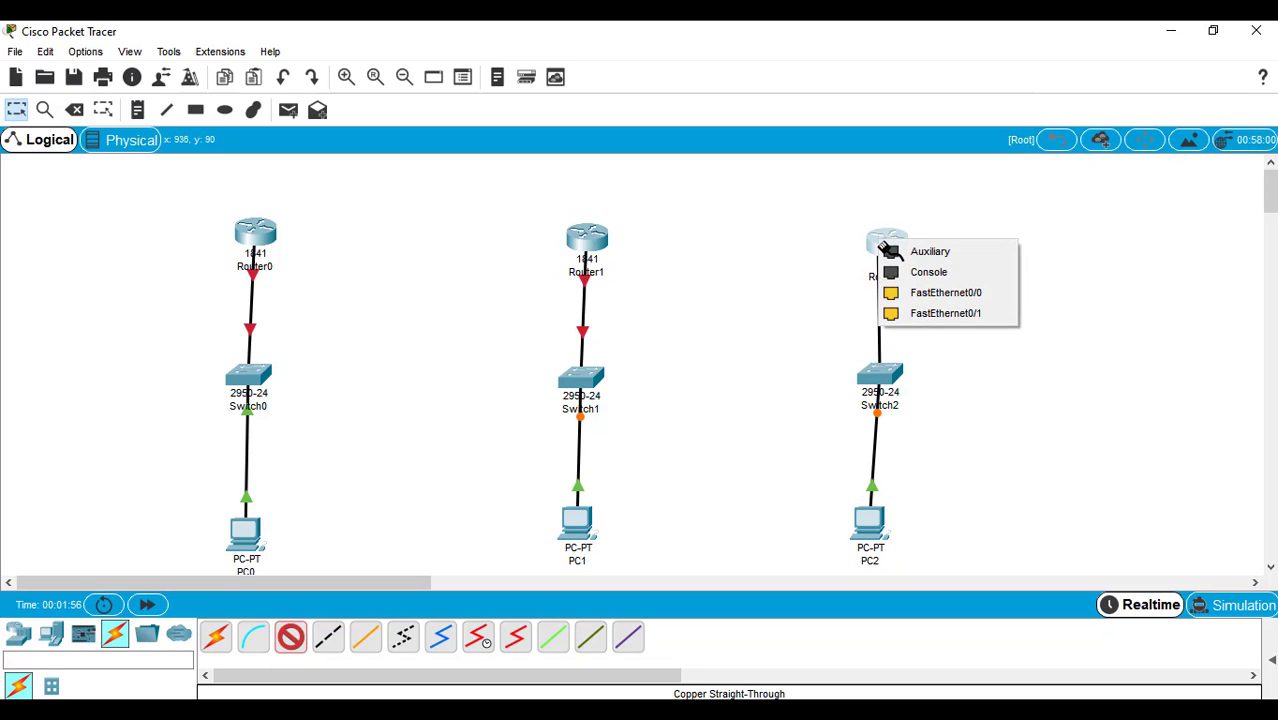
pyautogui.click(922, 293)
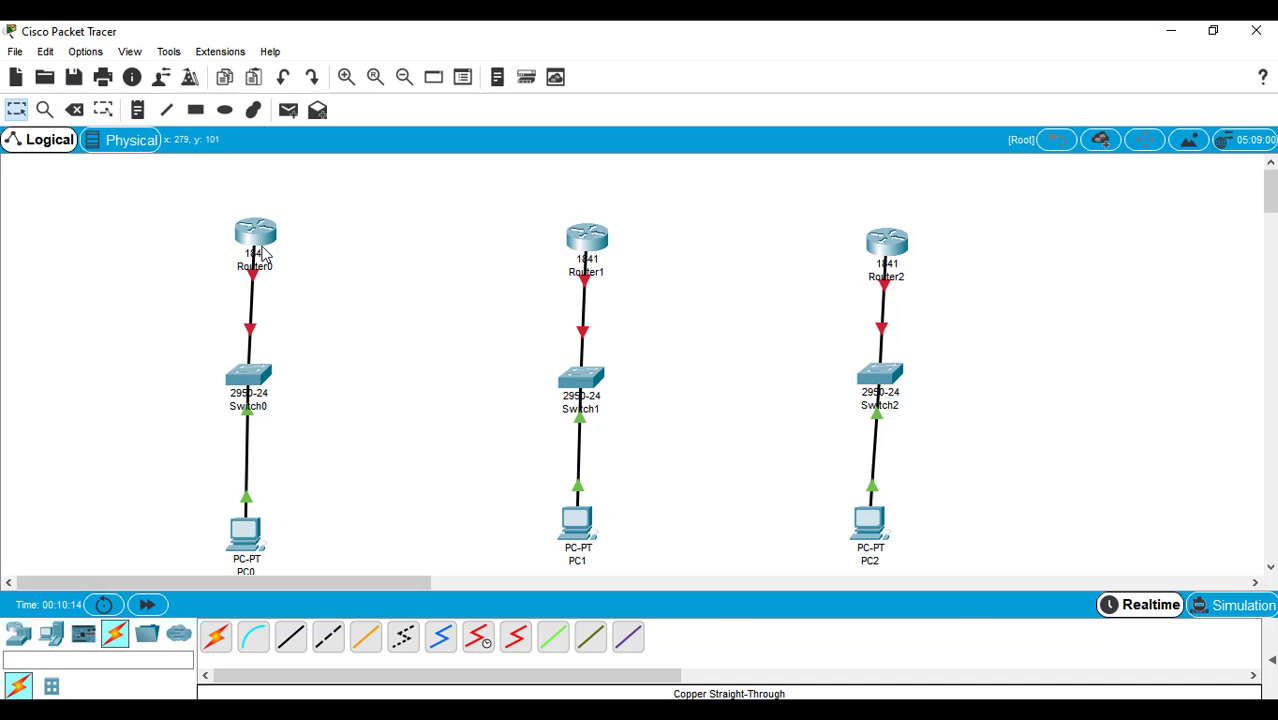
# Step: Install a WIC-2T module in Router0's empty slot beside the power switch and close the router's window
pyautogui.moveTo(258, 245)
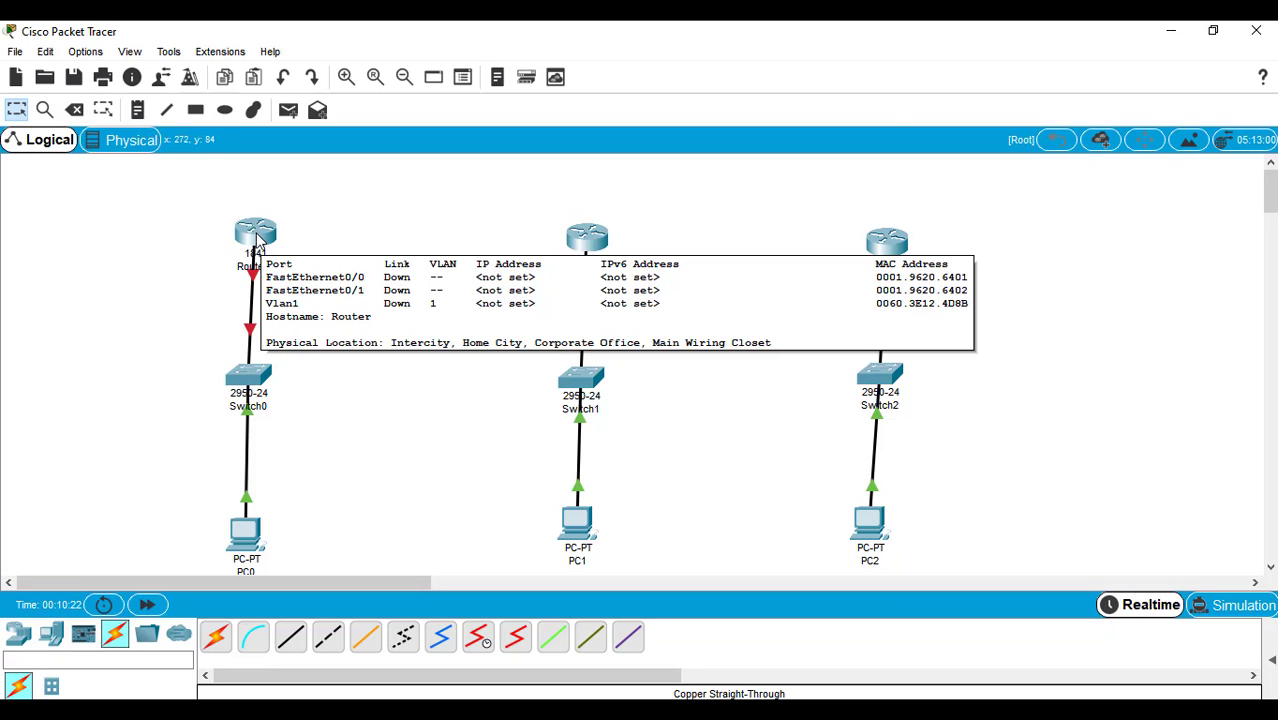
pyautogui.click(258, 240)
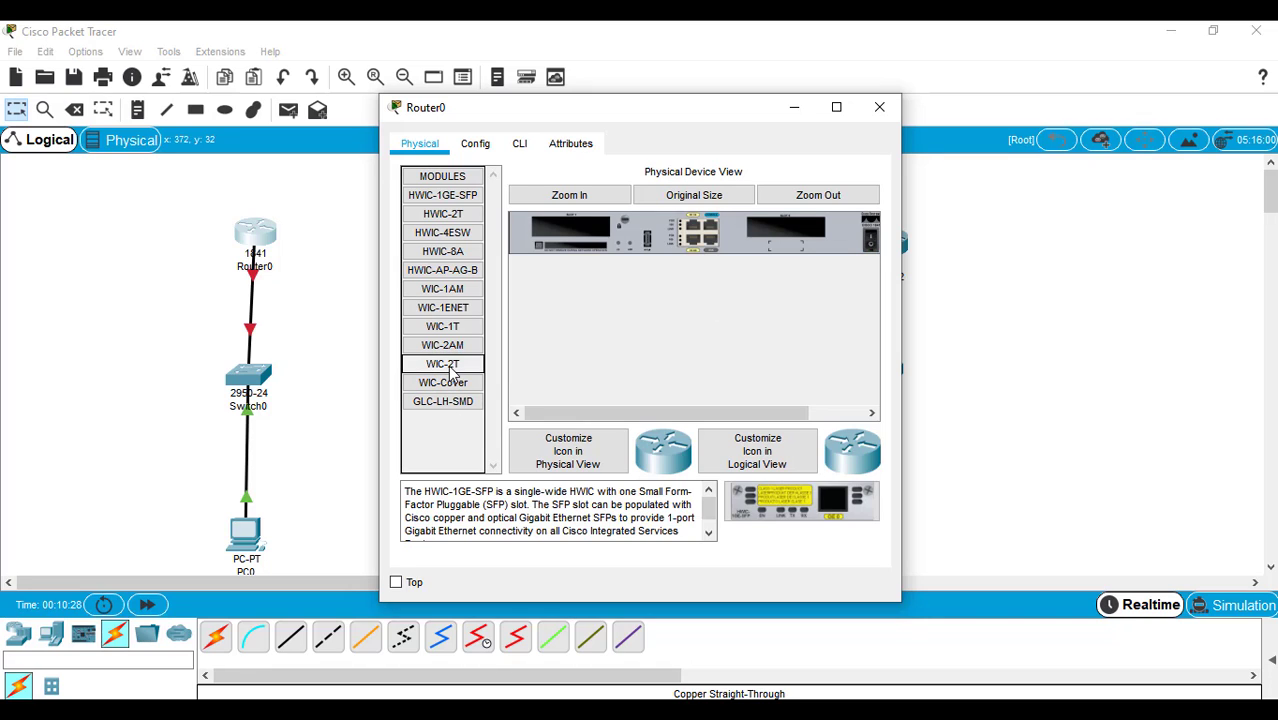
pyautogui.moveTo(449, 370); pyautogui.dragTo(780, 238)
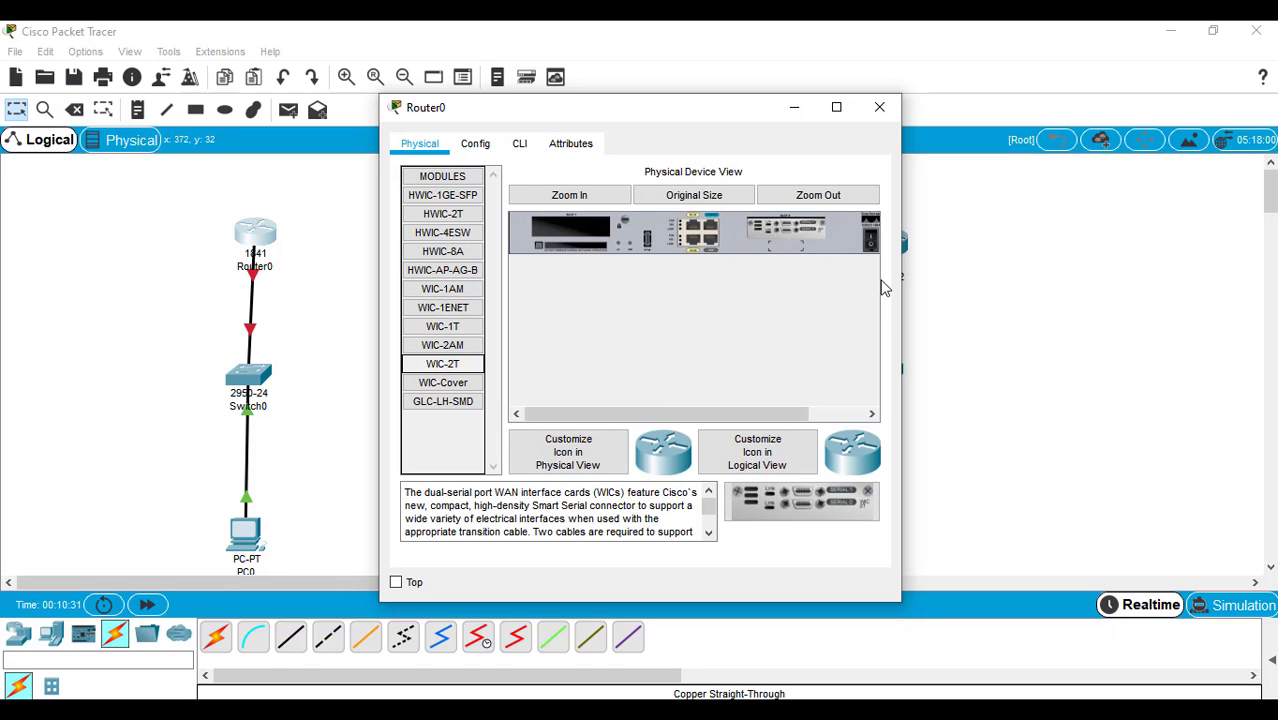
pyautogui.click(879, 107)
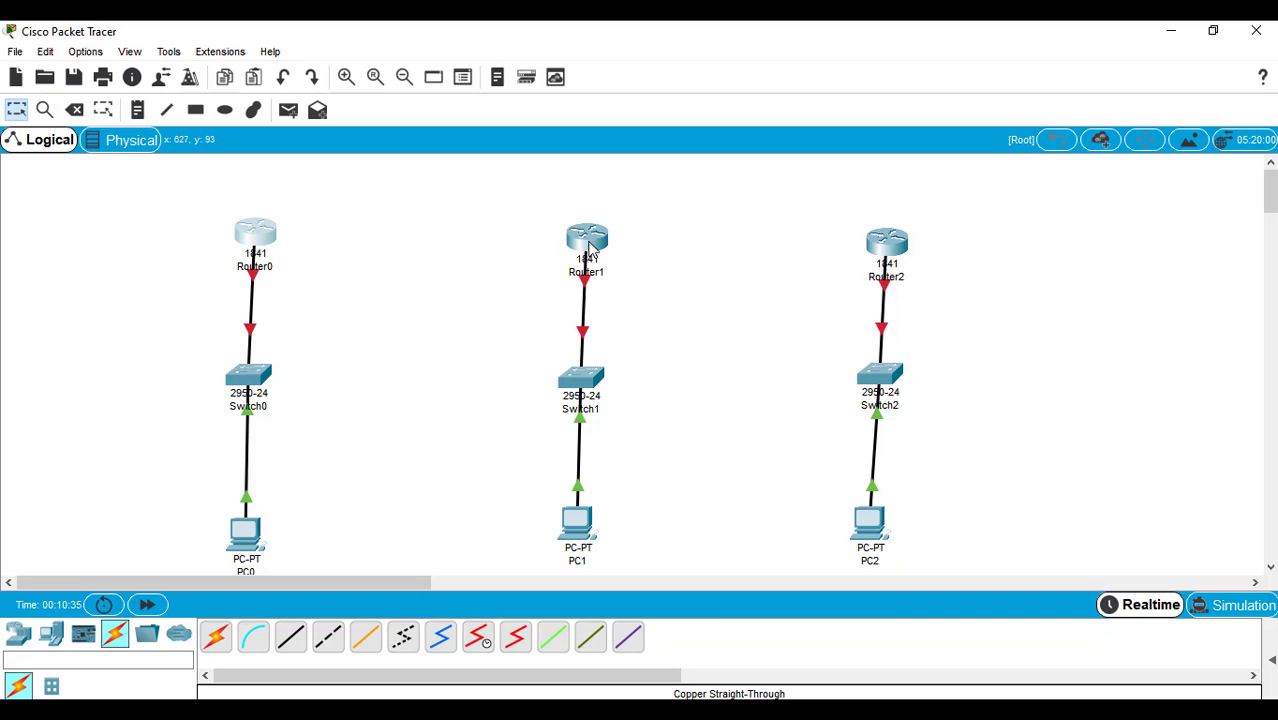
# Step: Install a WIC-2T module in Router1's slot beside the power switch and turn the router's power back on
pyautogui.click(588, 240)
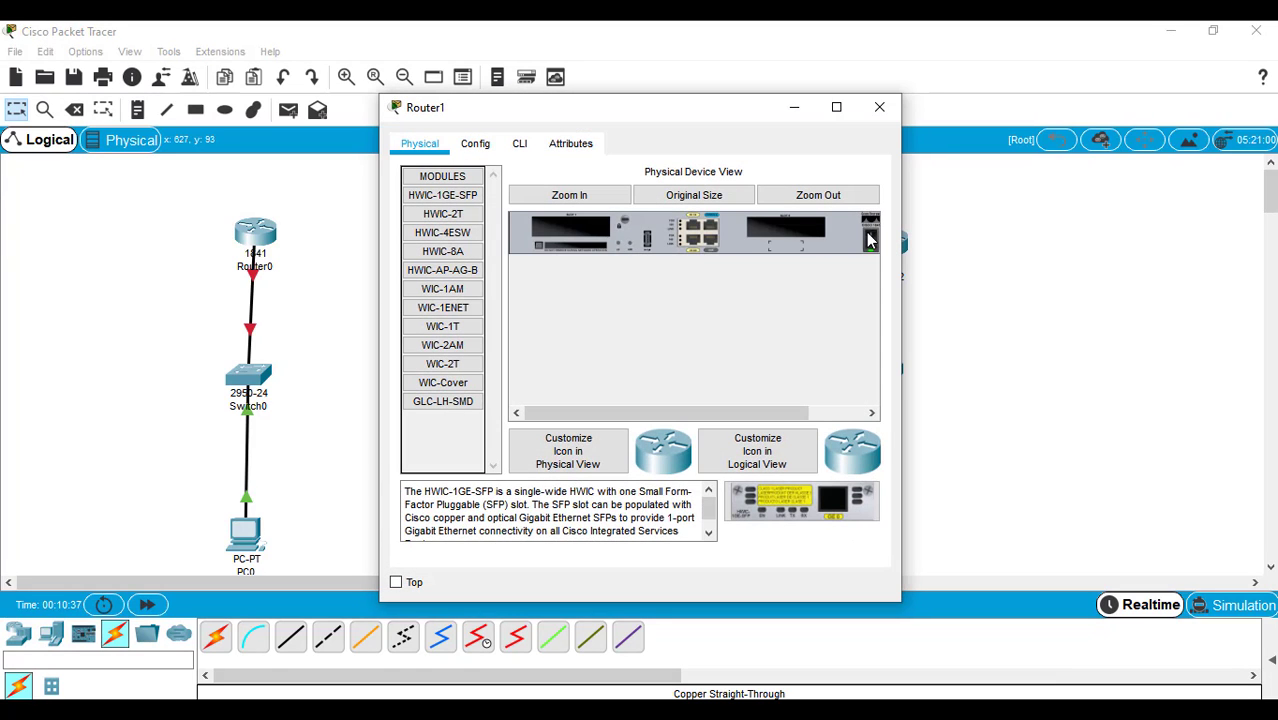
pyautogui.click(435, 366)
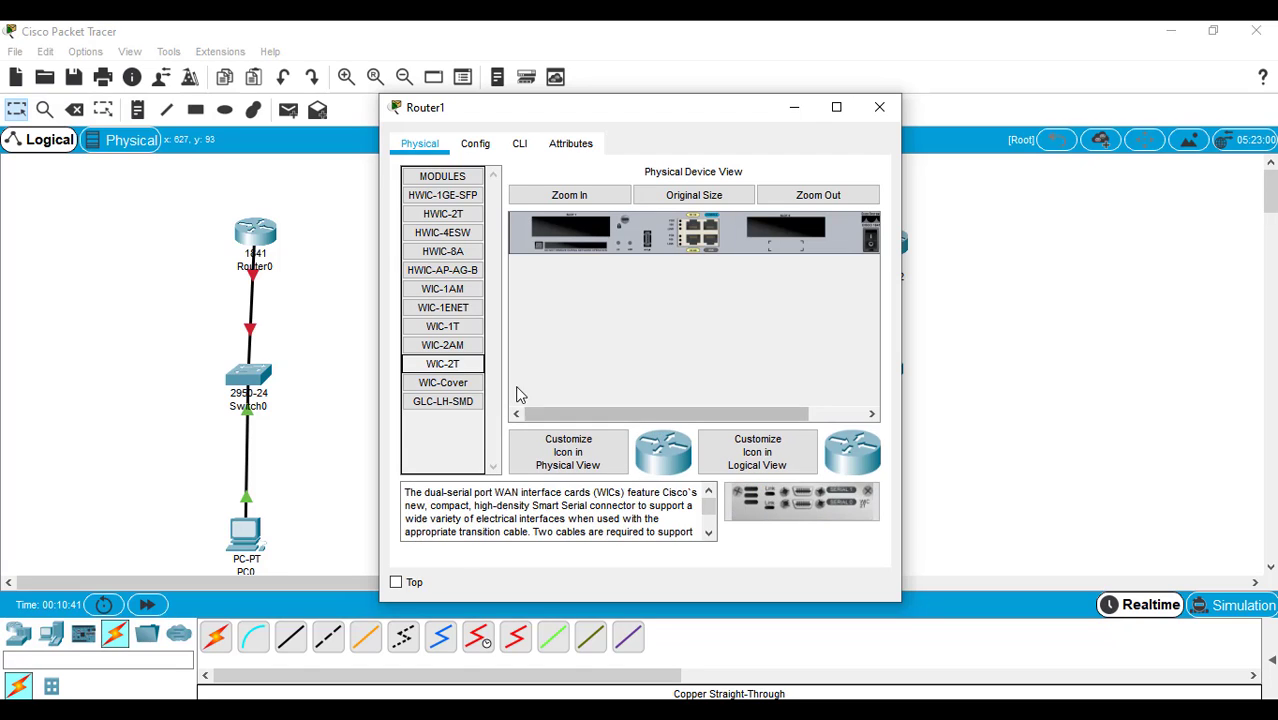
pyautogui.moveTo(470, 370); pyautogui.dragTo(790, 233)
pyautogui.click(872, 248)
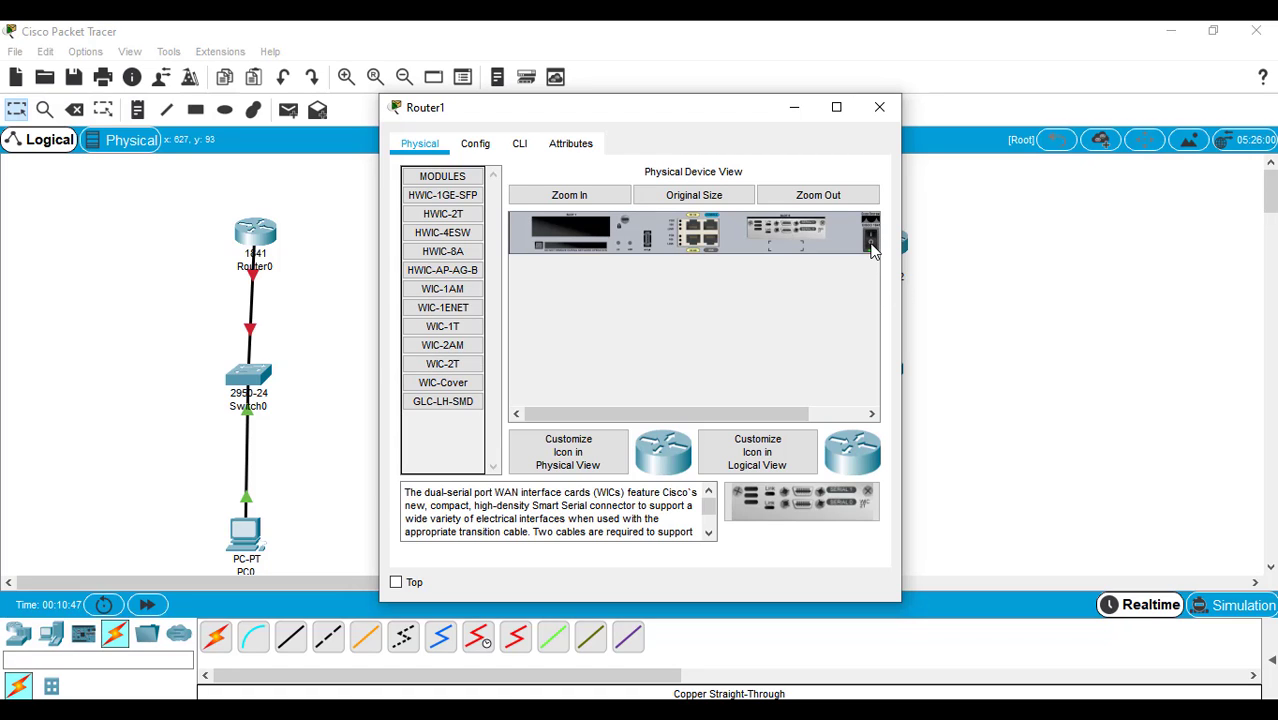
pyautogui.click(883, 118)
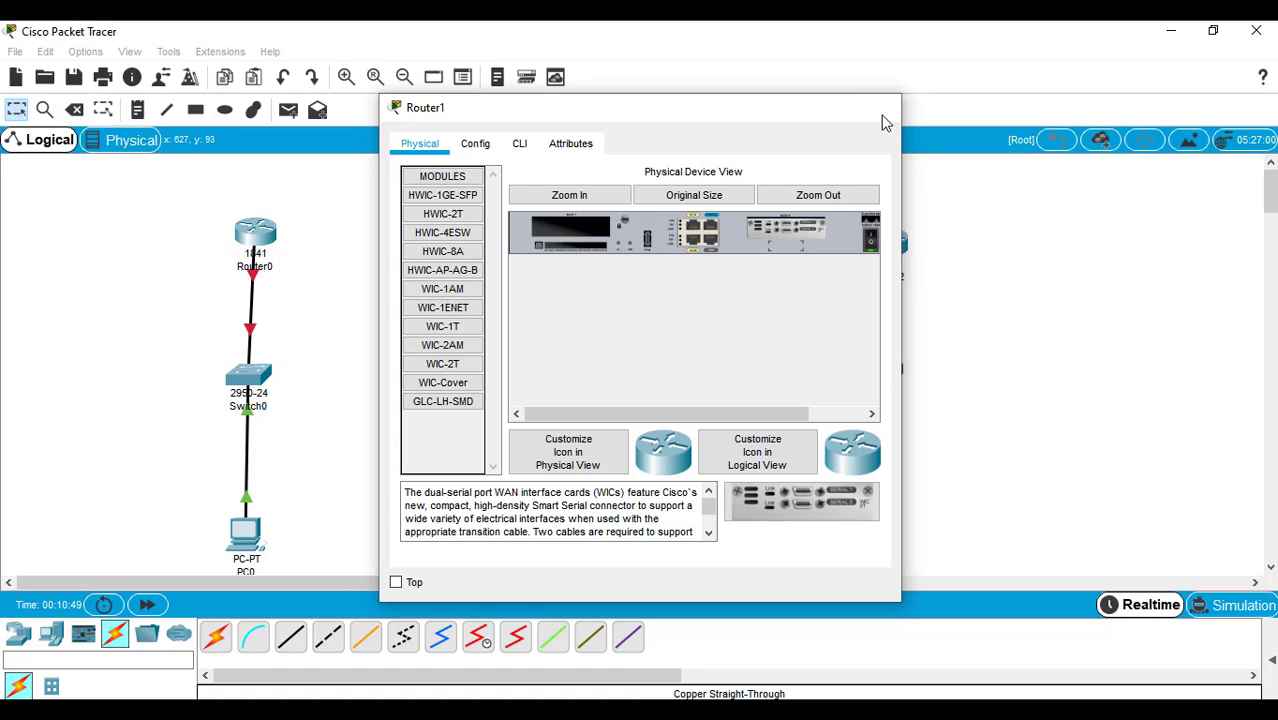
# Step: Install a WIC-2T module in Router2's slot beside the power switch and turn the router's power back on
pyautogui.click(891, 250)
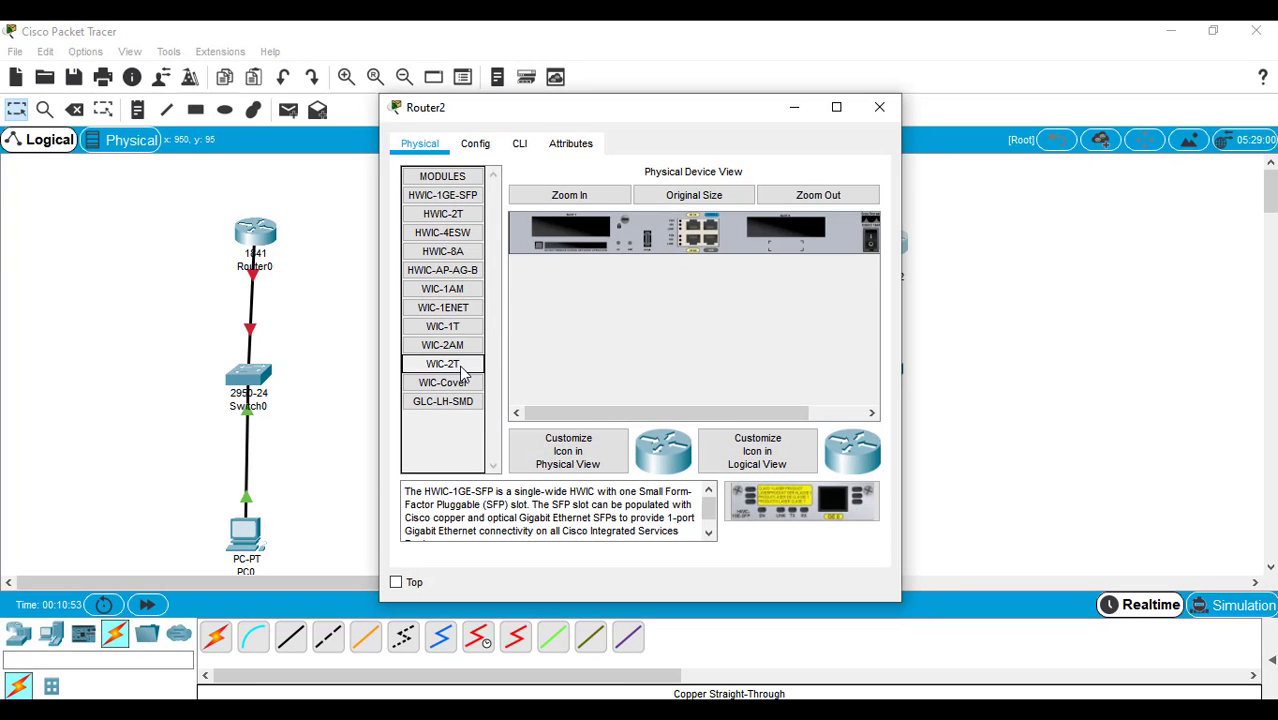
pyautogui.moveTo(460, 370); pyautogui.dragTo(794, 234)
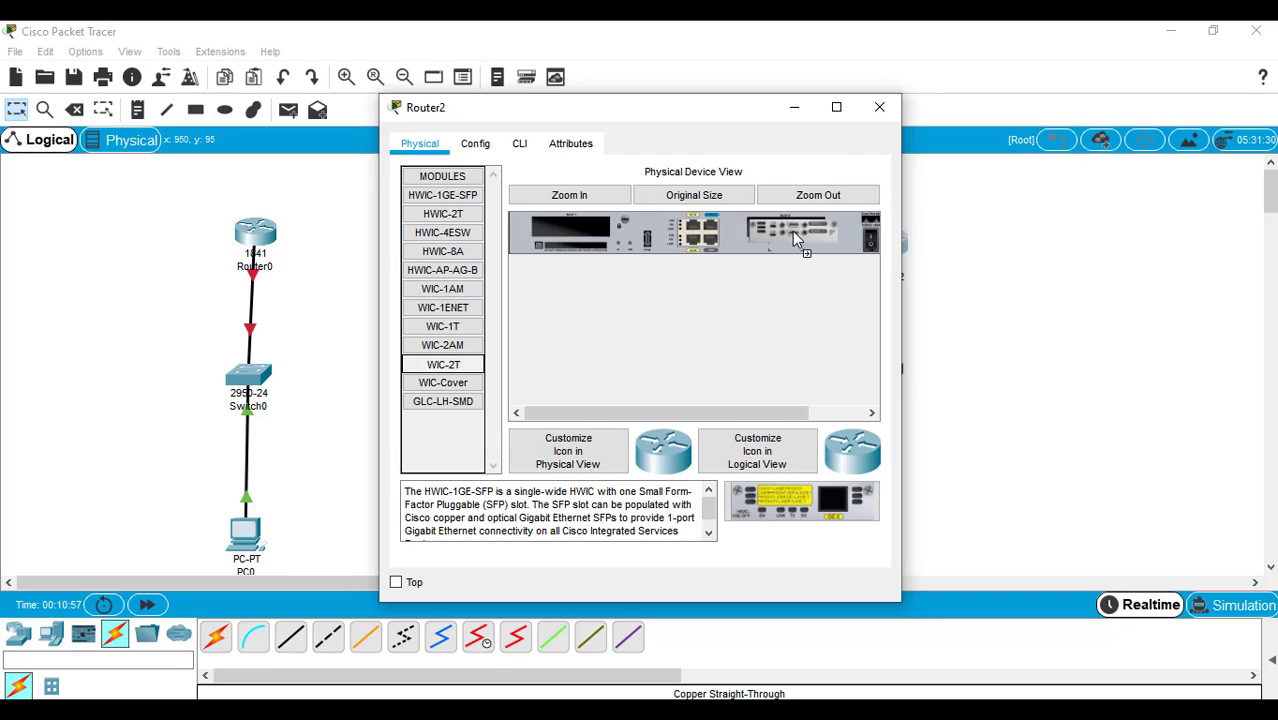
pyautogui.click(870, 245)
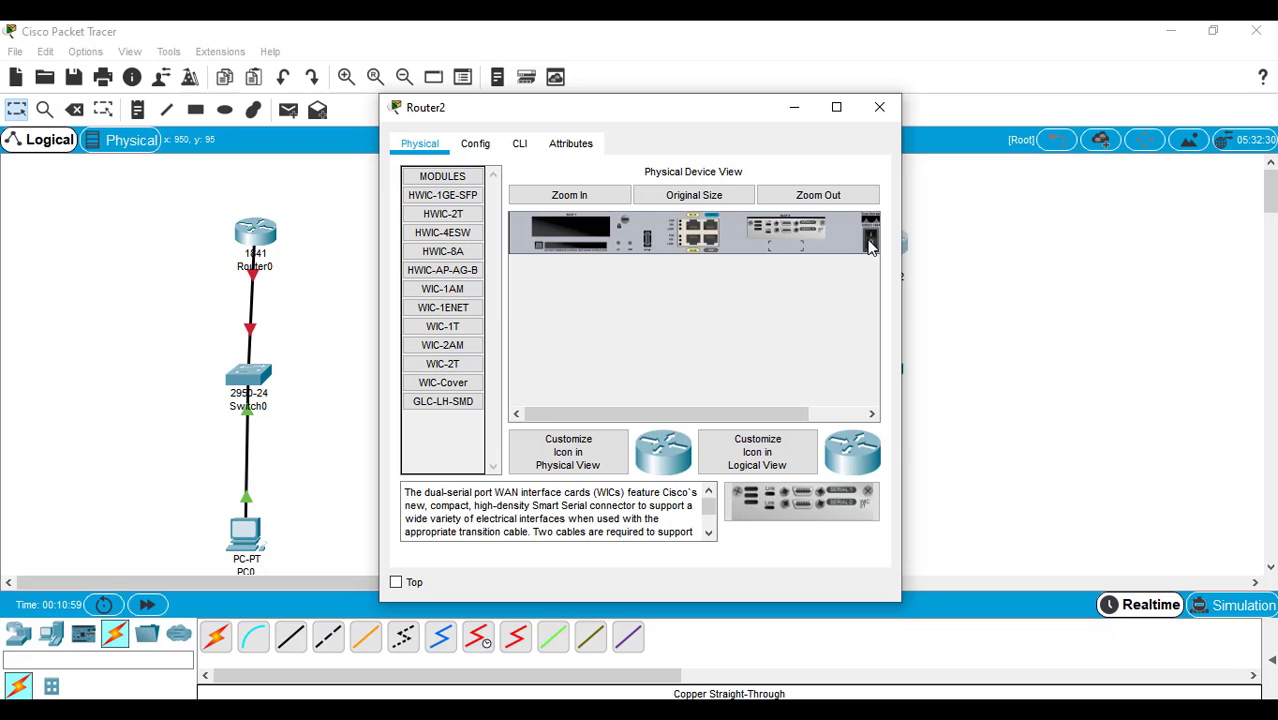
pyautogui.click(879, 107)
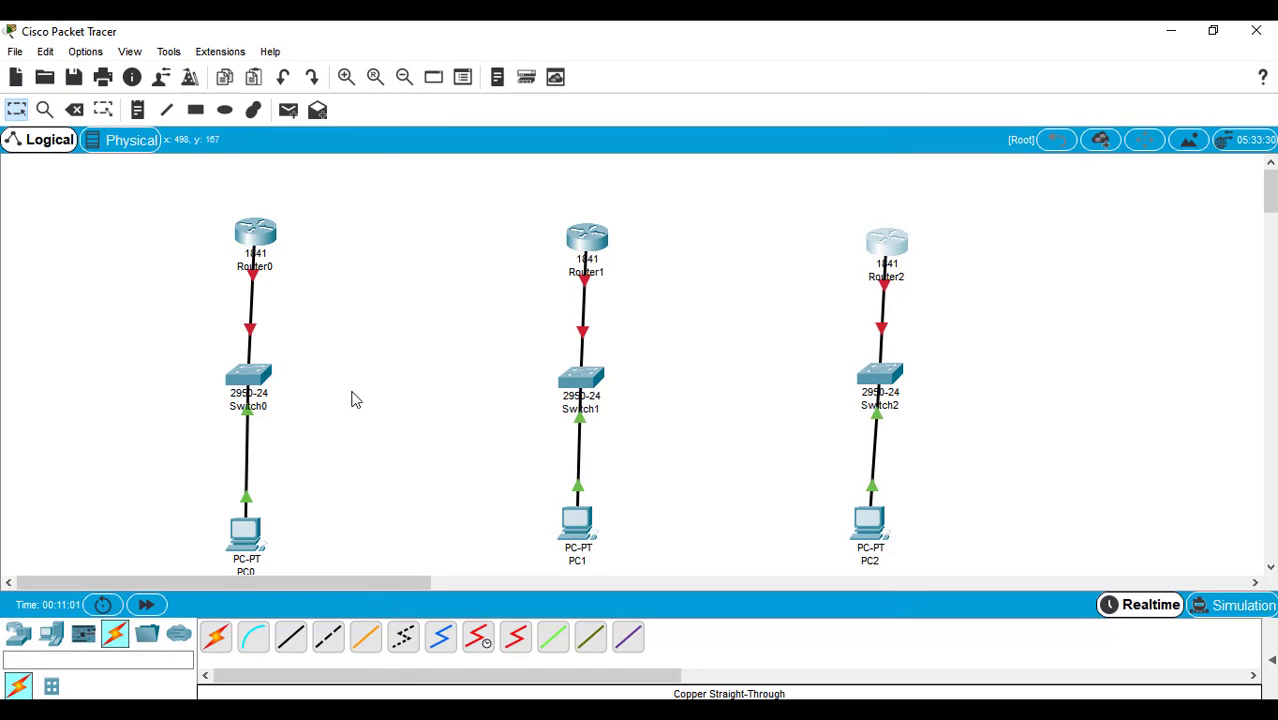
# Step: Connect Router0's Serial0/0/0 to Router1's Serial0/0/0 with a Serial DCE cable
pyautogui.click(481, 648)
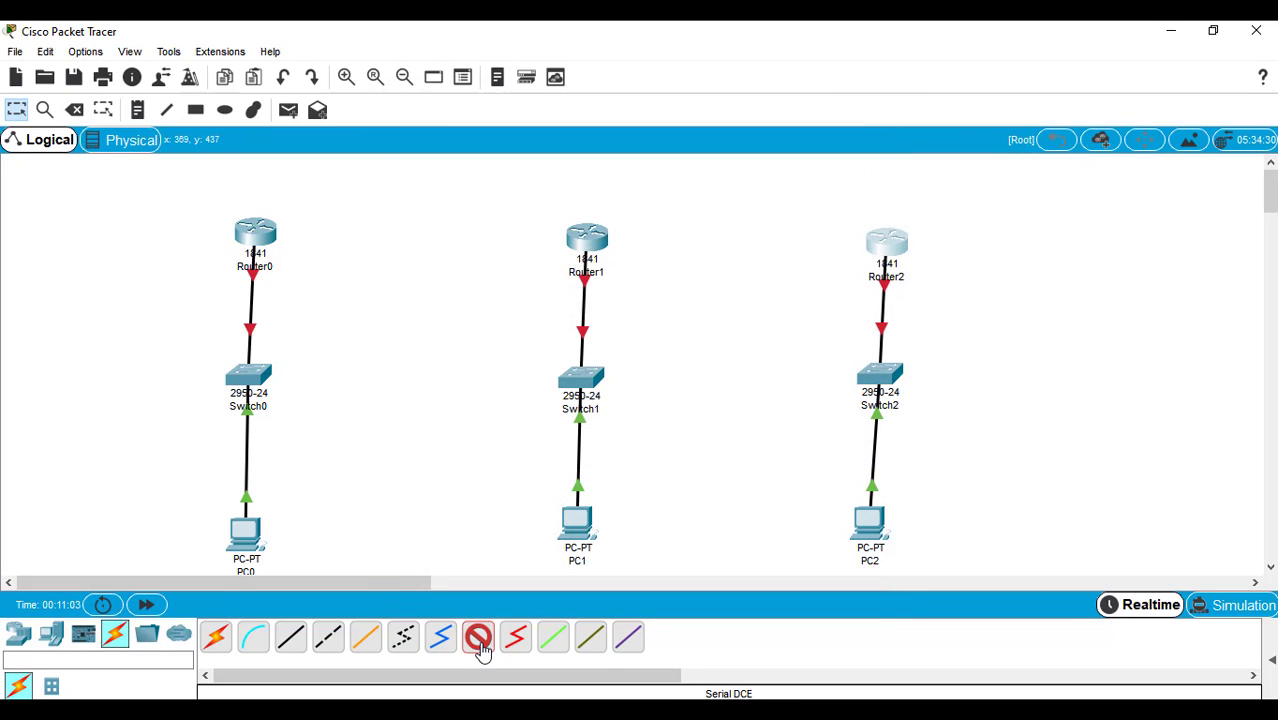
pyautogui.click(264, 236)
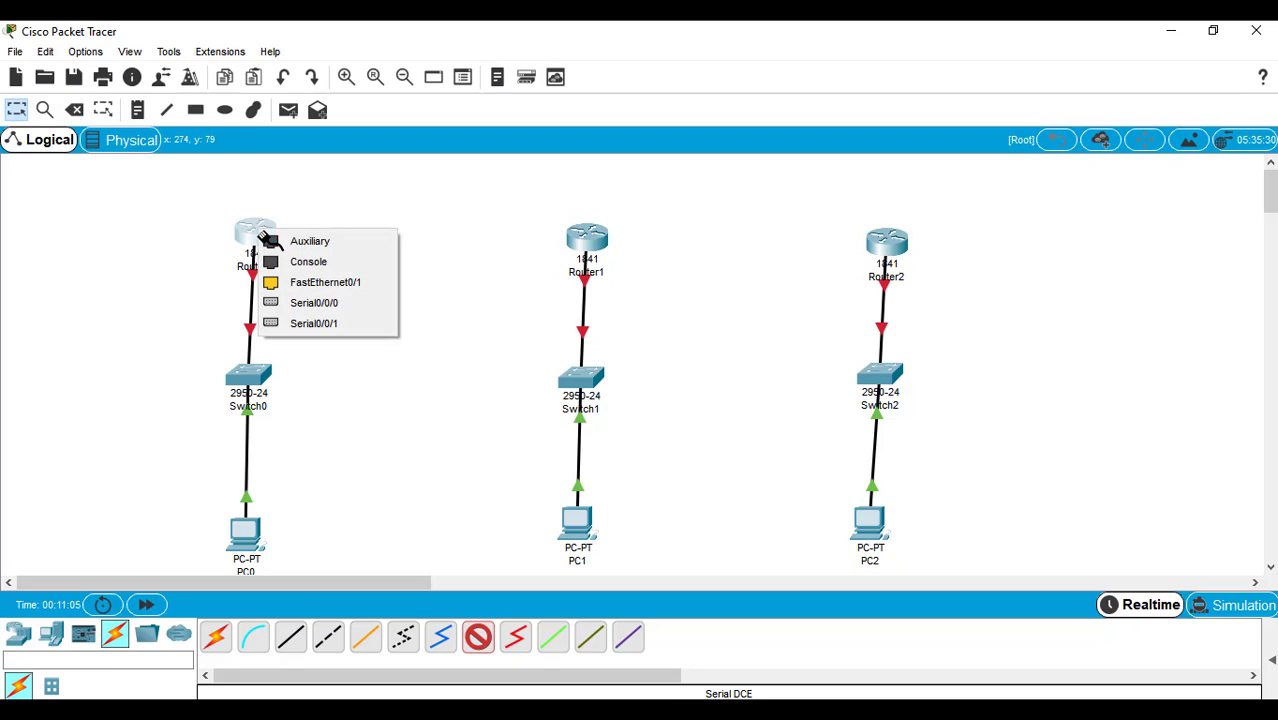
pyautogui.click(316, 304)
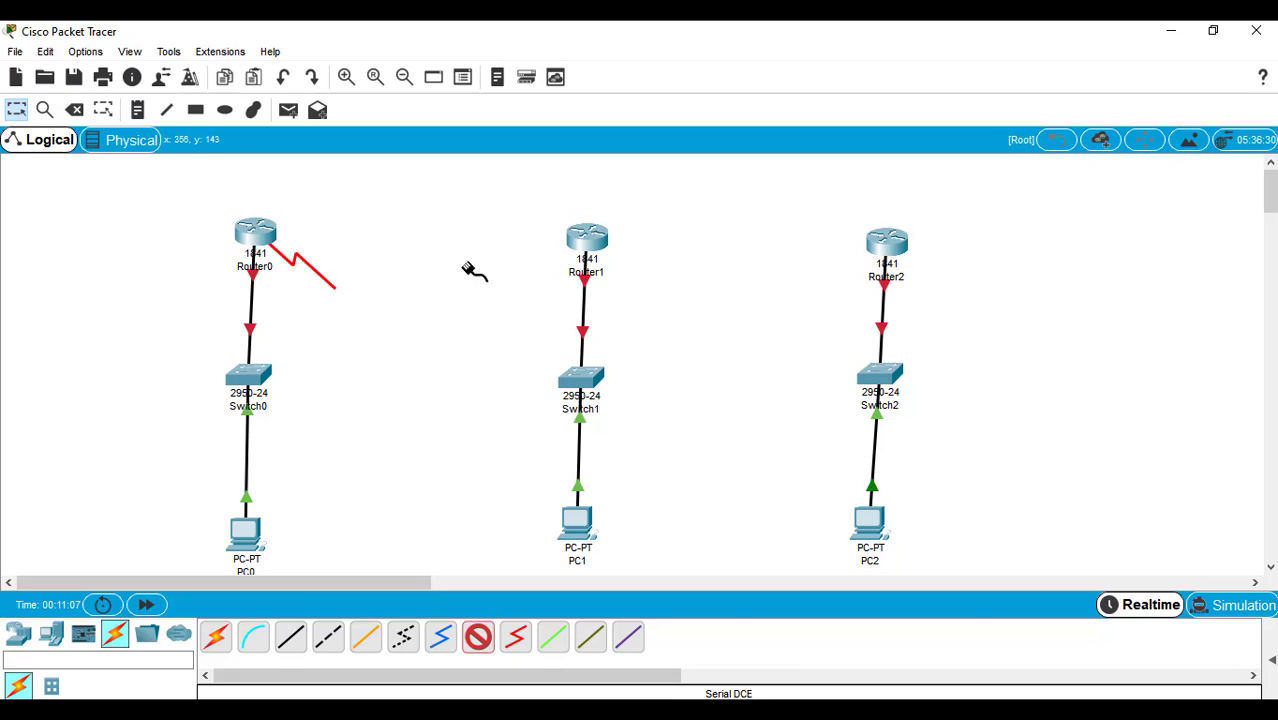
pyautogui.click(590, 244)
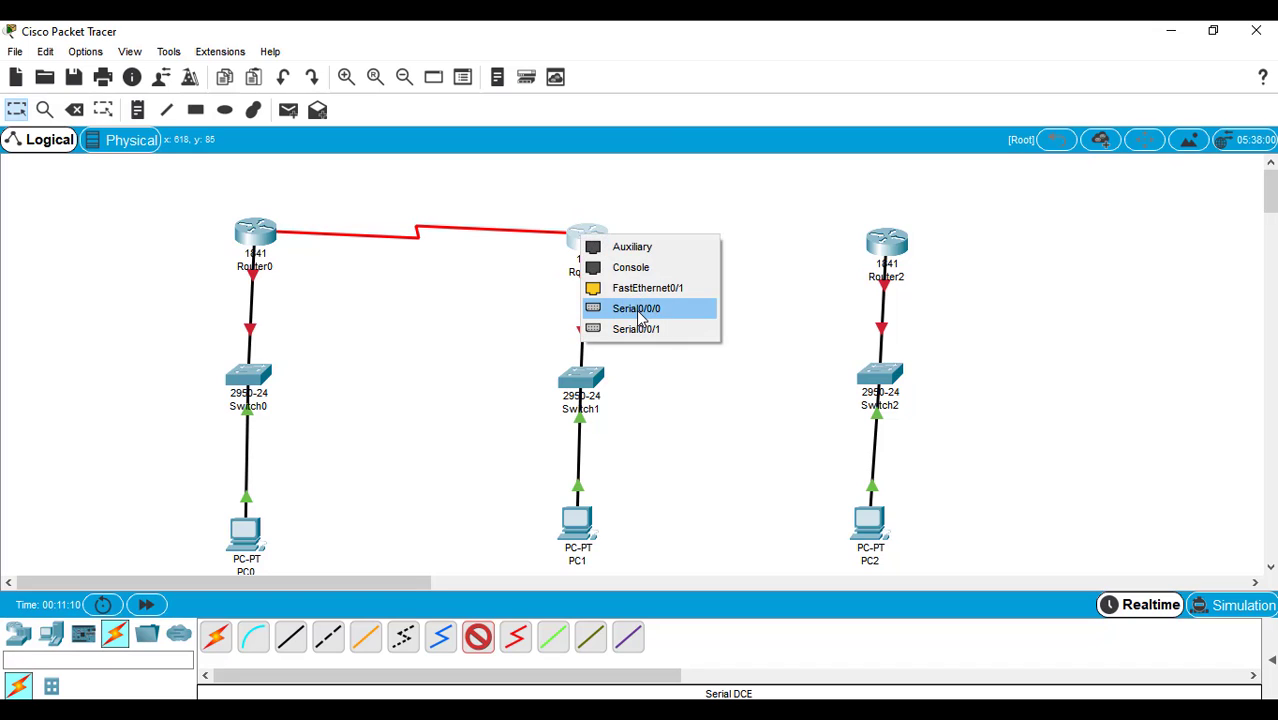
pyautogui.click(640, 316)
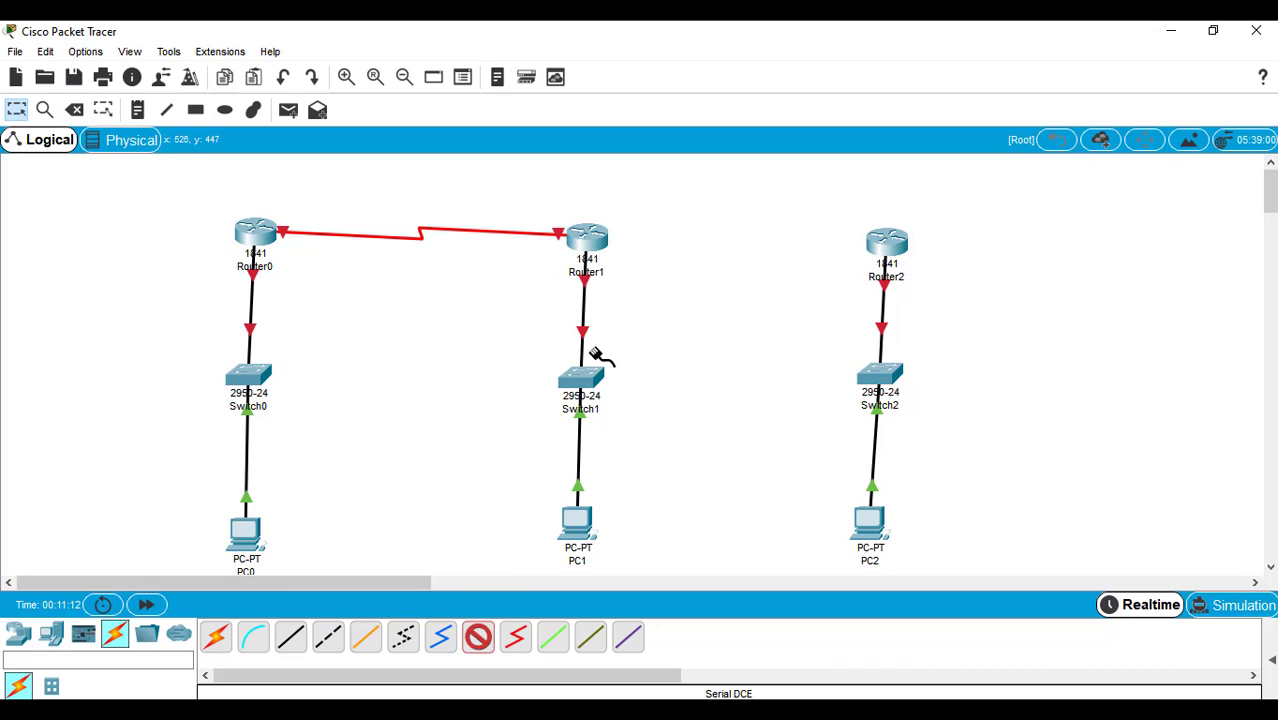
# Step: Connect Router1's Serial0/0/1 to Router2's Serial0/0/0 with a Serial DCE cable
pyautogui.click(598, 240)
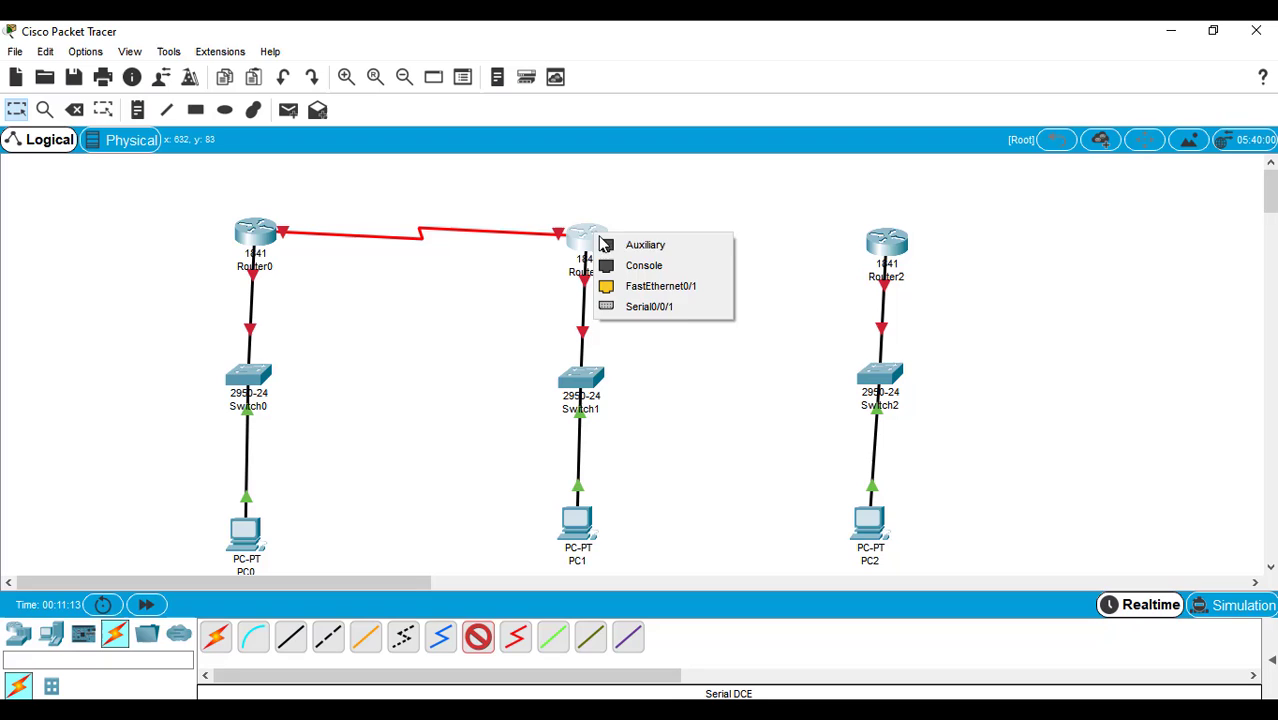
pyautogui.click(662, 307)
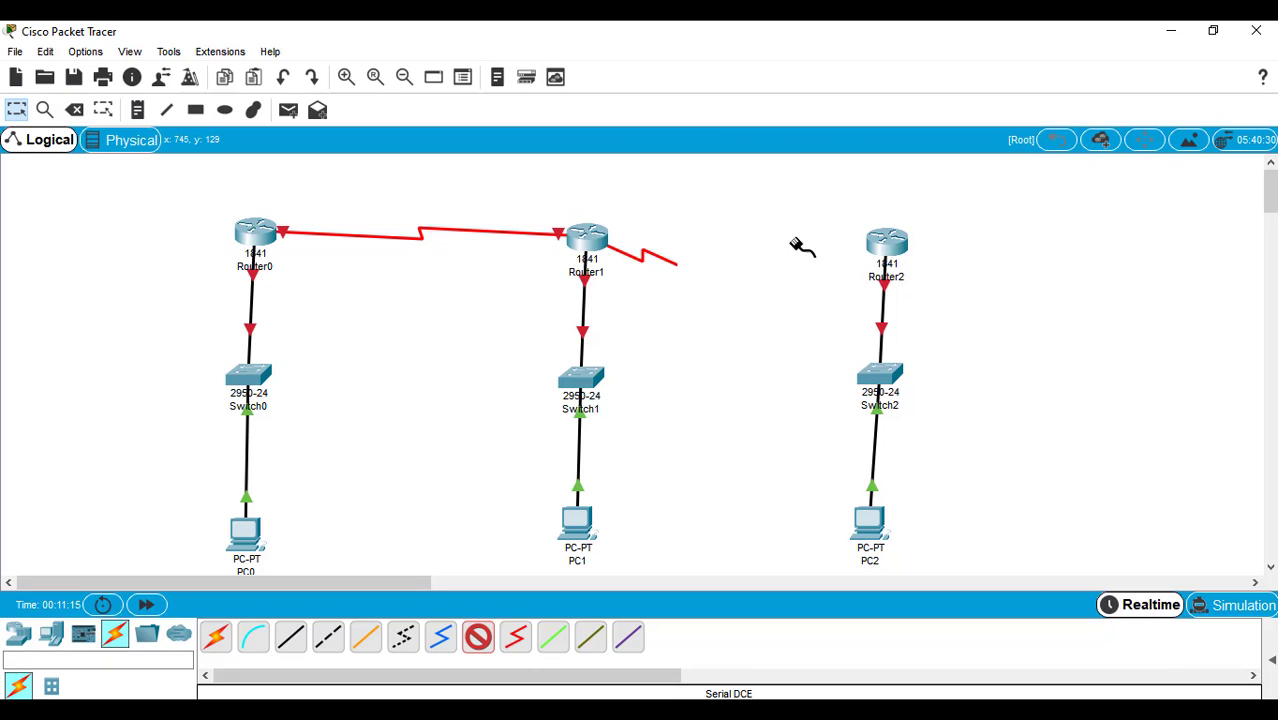
pyautogui.click(886, 246)
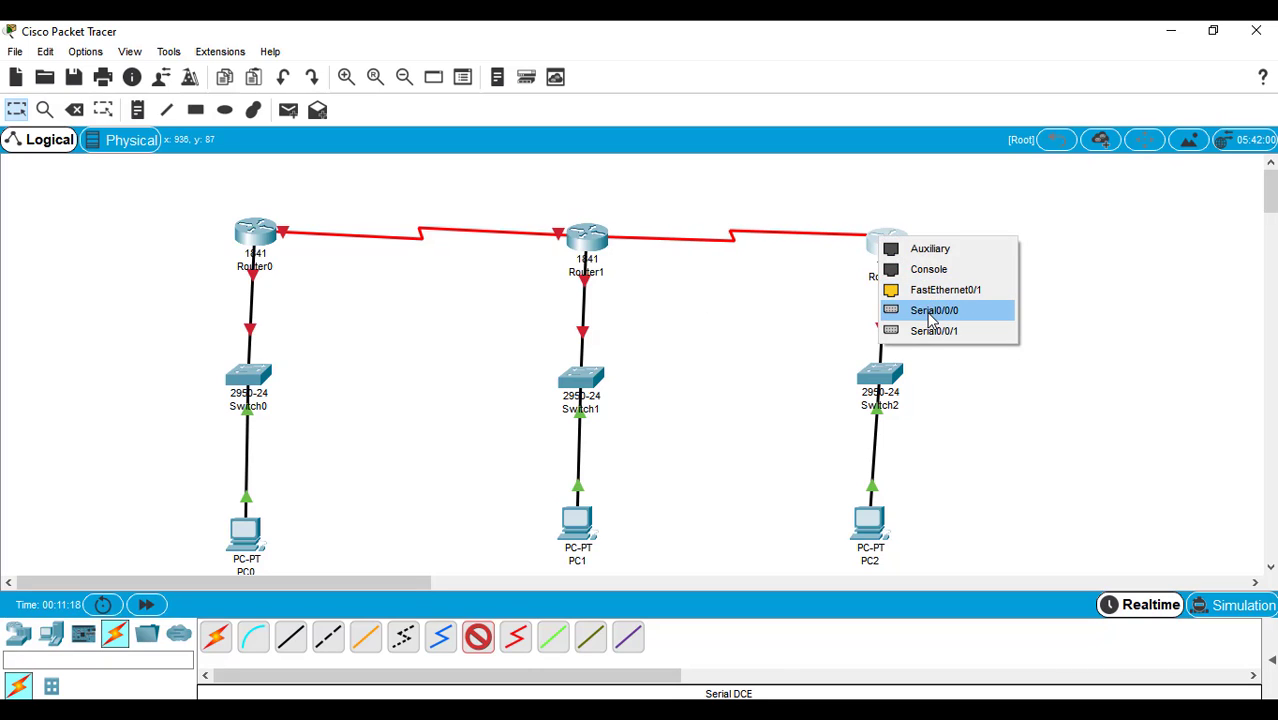
pyautogui.click(930, 312)
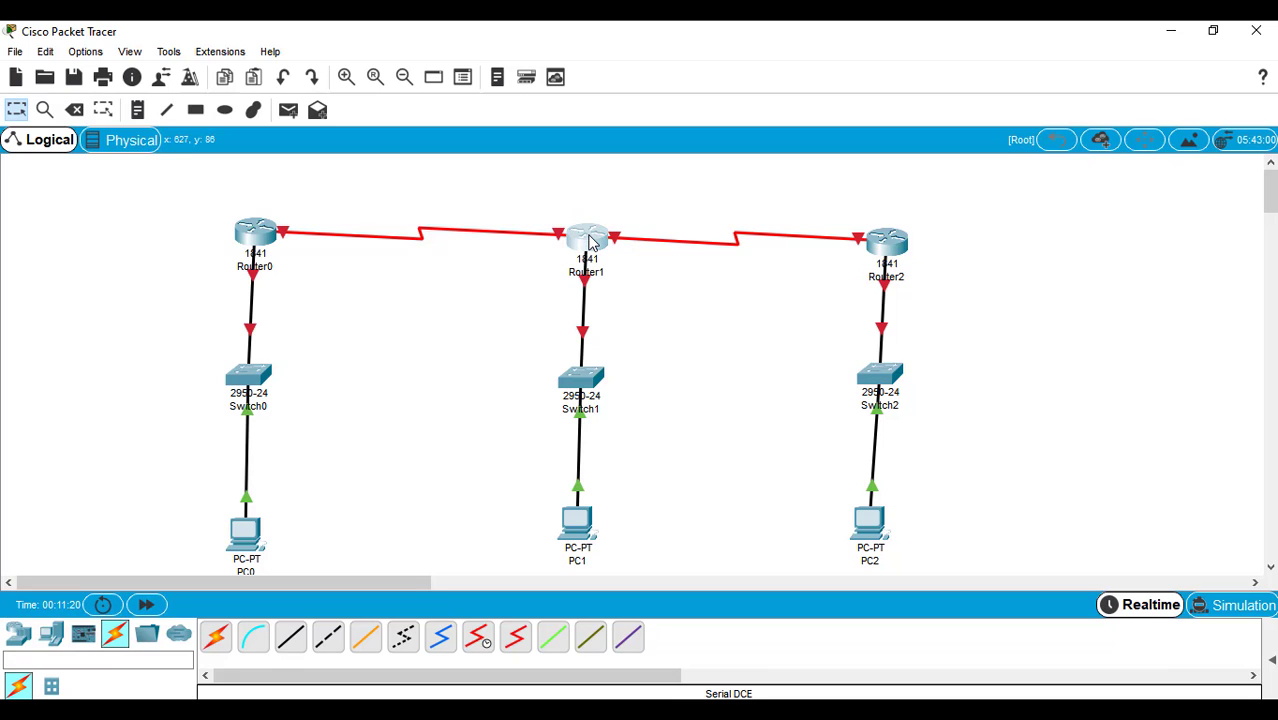
# Step: Nudge Router1 and Router2 level with Router0, and align PC2 vertically under Switch2
pyautogui.moveTo(589, 241); pyautogui.dragTo(590, 236)
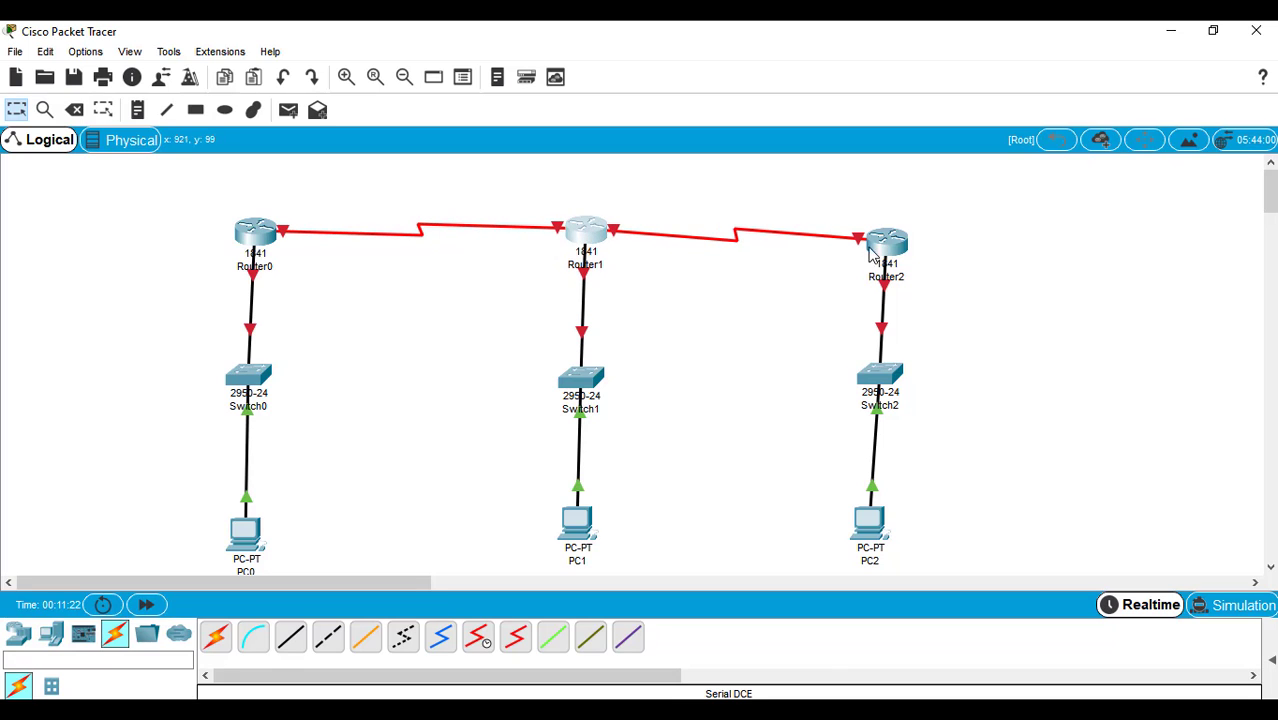
pyautogui.moveTo(877, 250); pyautogui.dragTo(866, 238)
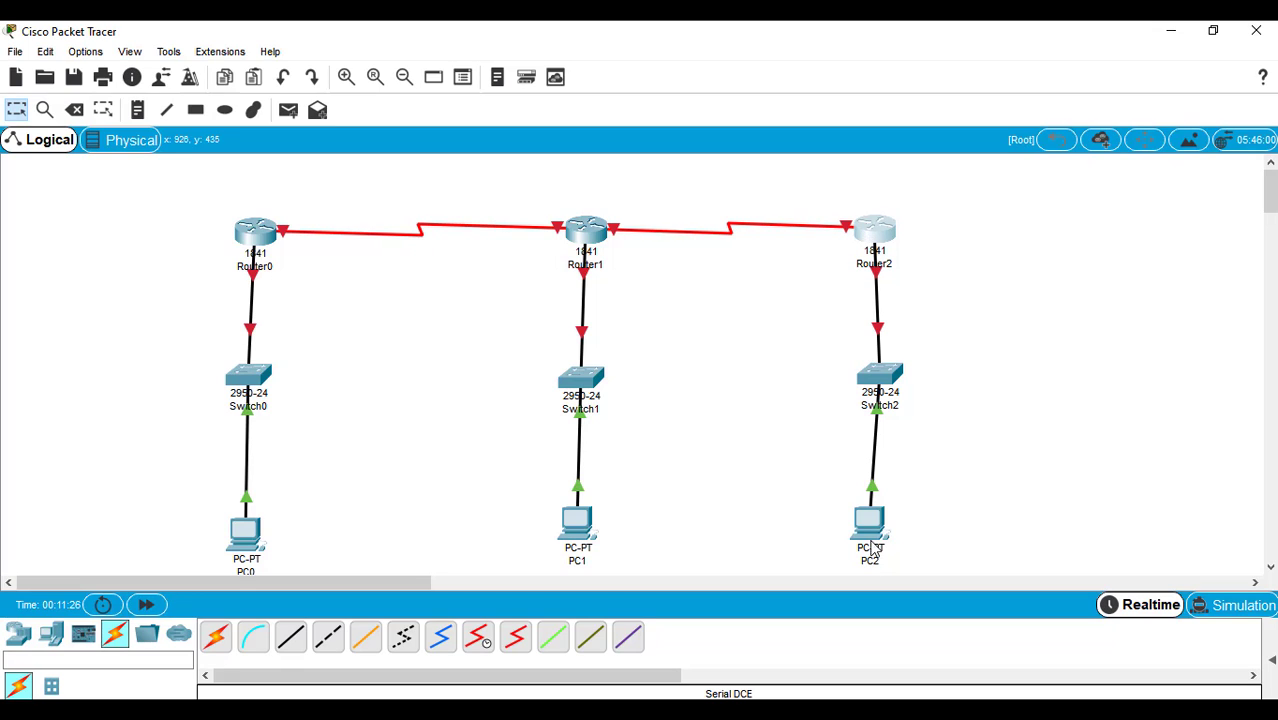
pyautogui.moveTo(871, 547); pyautogui.dragTo(883, 540)
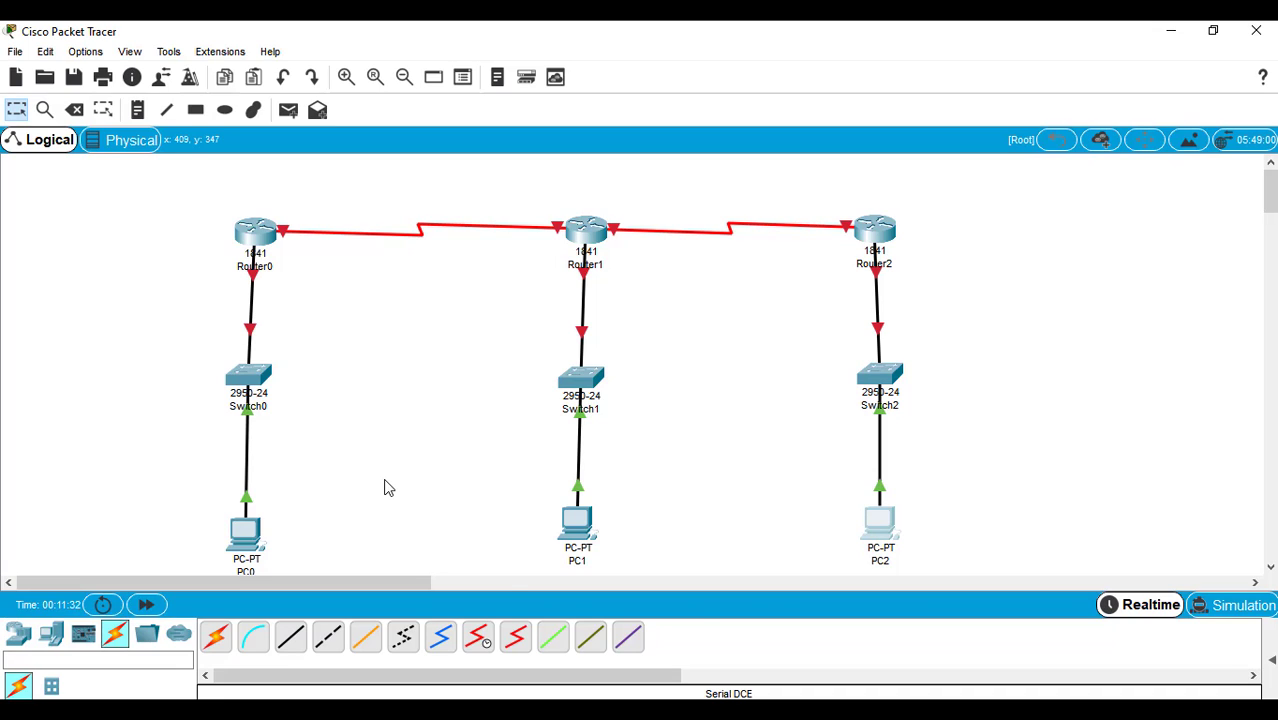
pyautogui.click(140, 432)
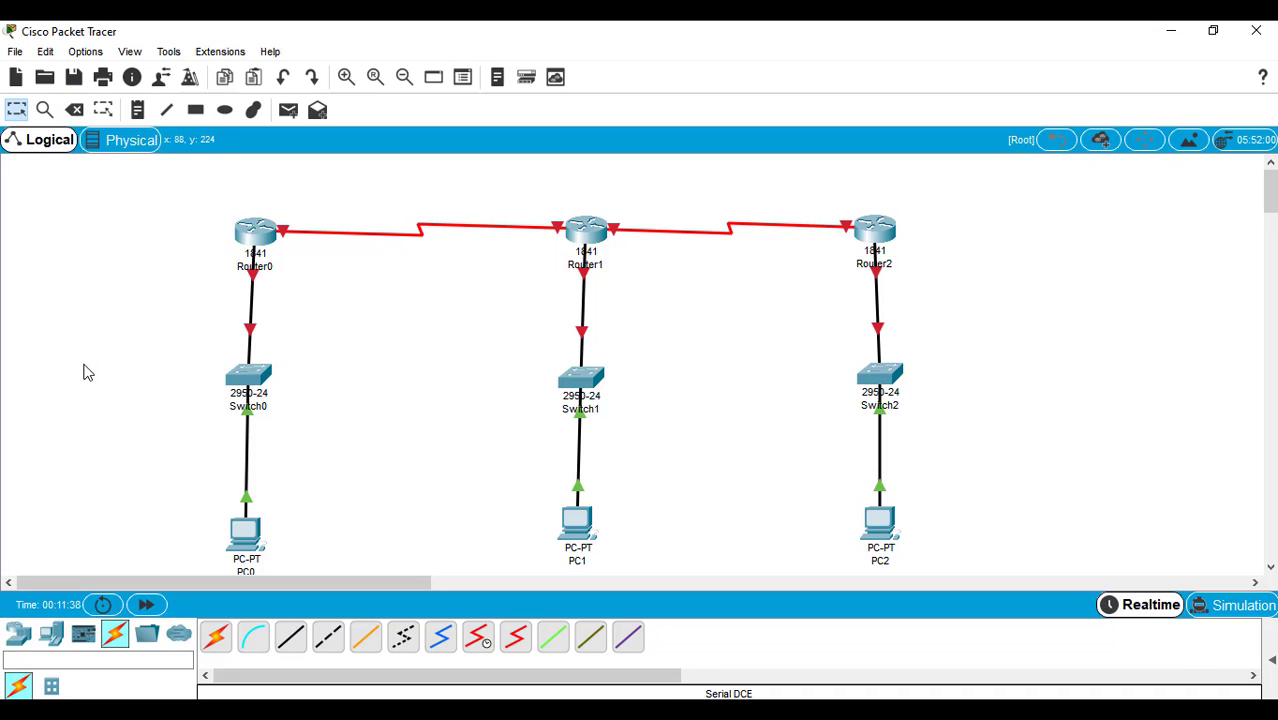
# Step: Add a text note reading 12.12.12.0 beside Switch0 to label its network
pyautogui.click(139, 111)
pyautogui.click(128, 349)
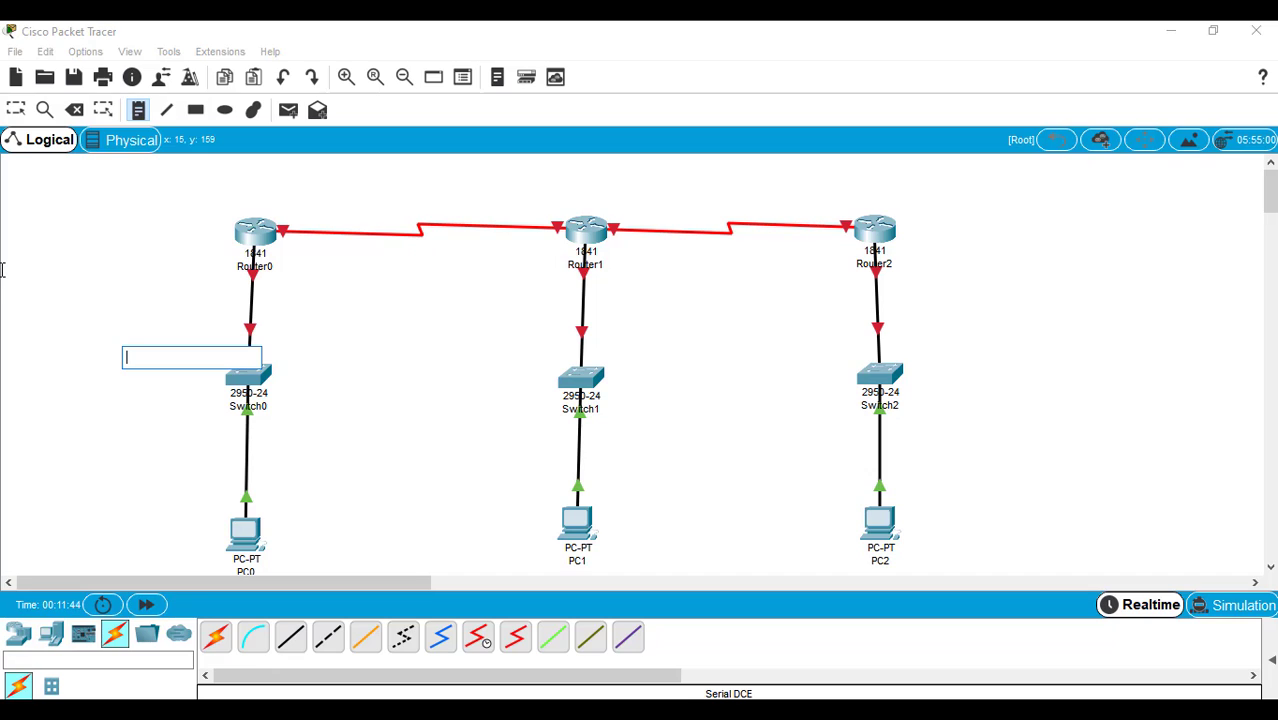
pyautogui.write('12.')
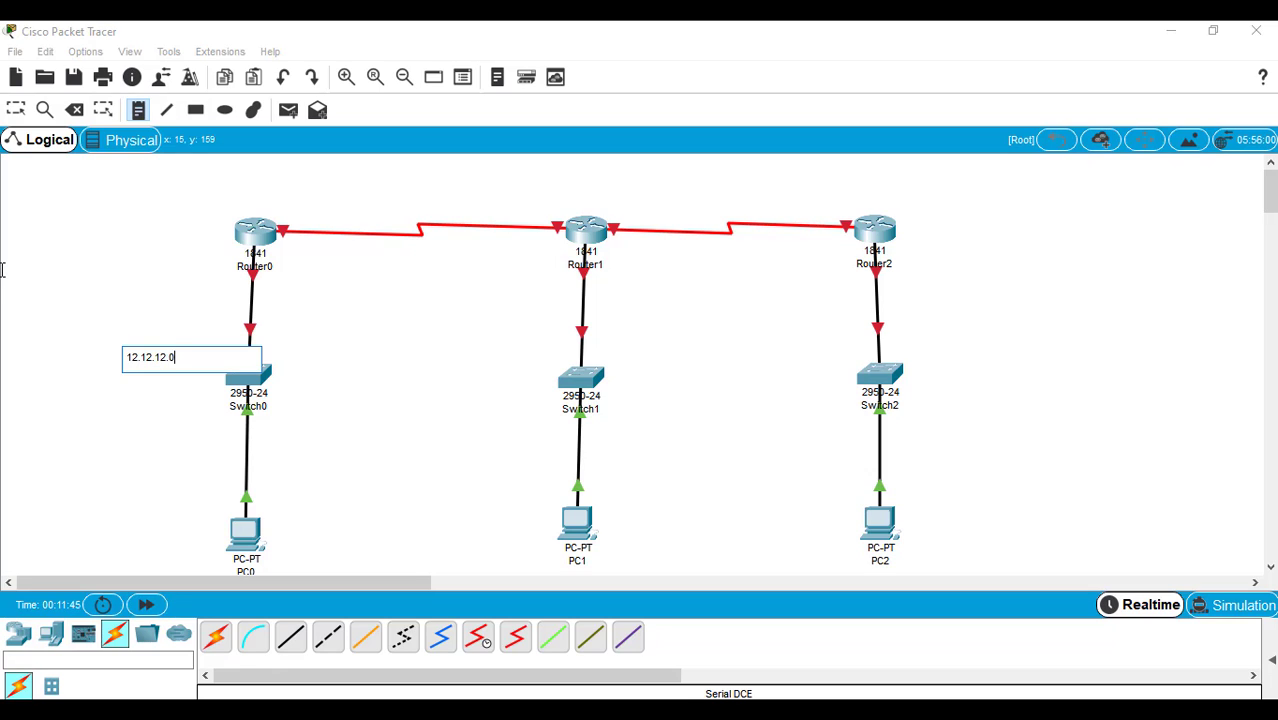
pyautogui.write('12.12.0')
pyautogui.press('Return')
pyautogui.press('BackSpace')
# Step: Add network labels reading 24.24.24.0 beside Switch1 and 36.36.36.0 beside Switch2
pyautogui.click(479, 358)
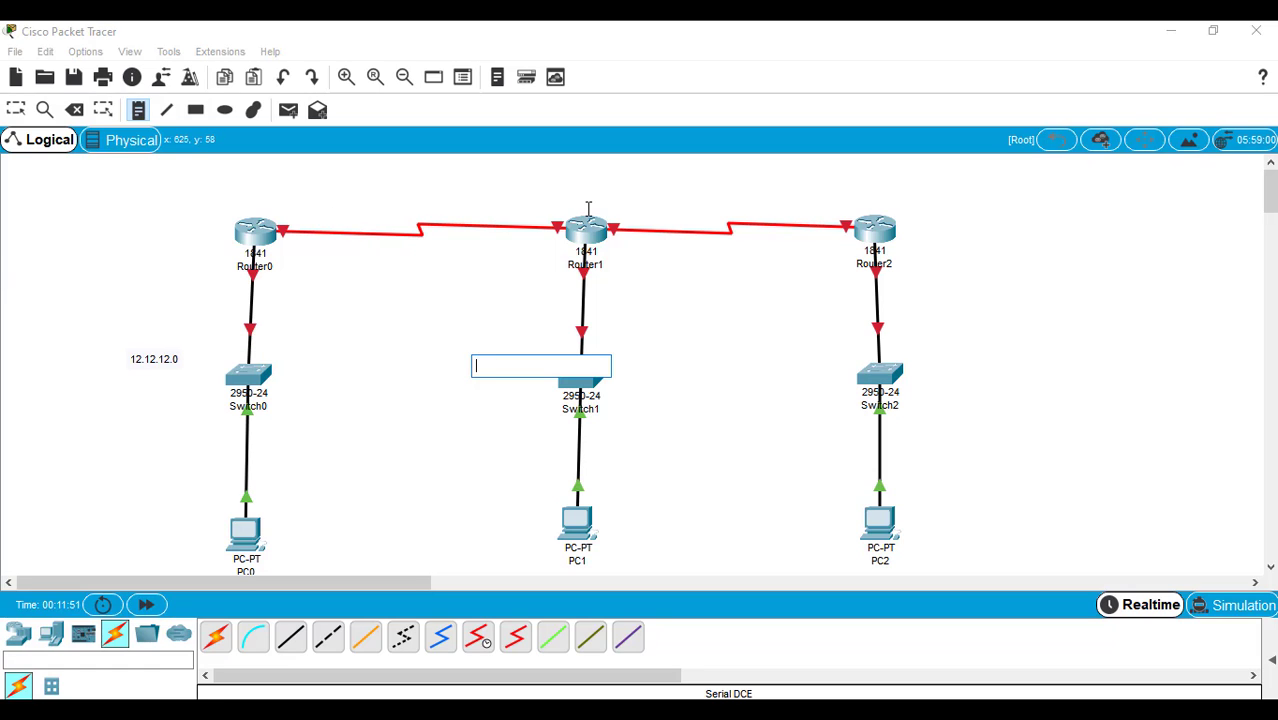
pyautogui.write('24.24.24.0')
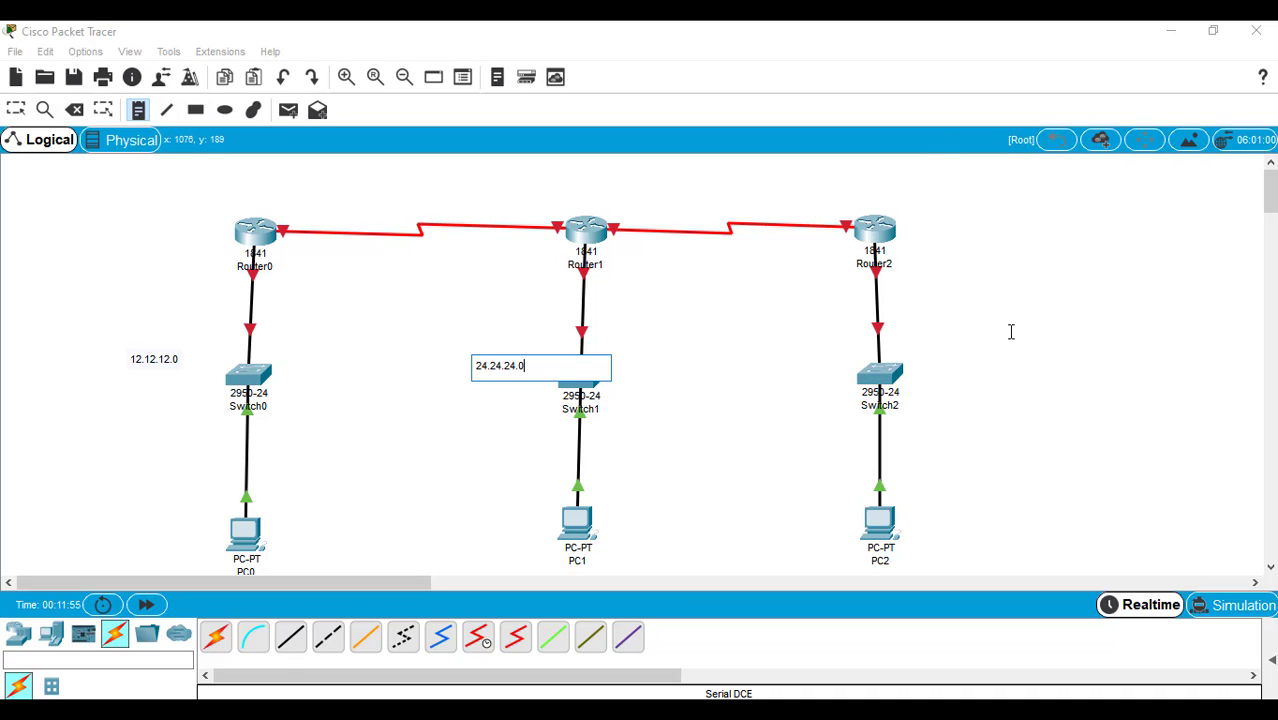
pyautogui.click(923, 357)
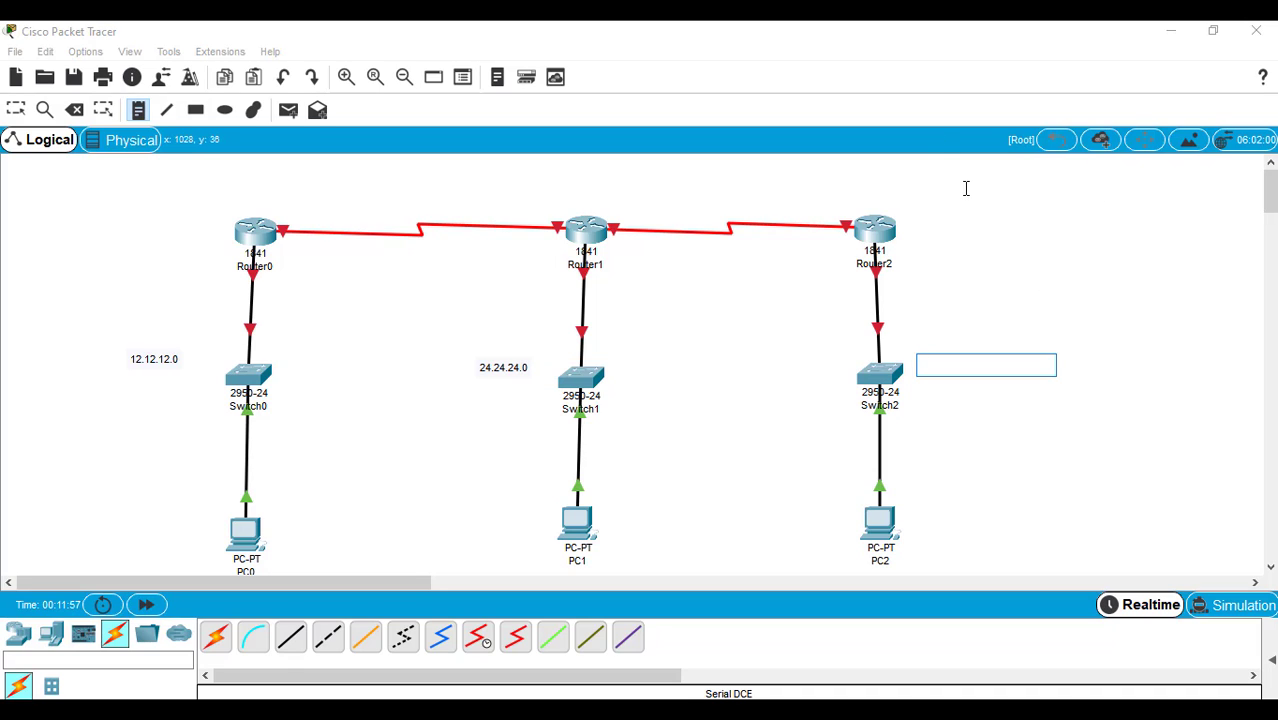
pyautogui.write('36.36.36.0')
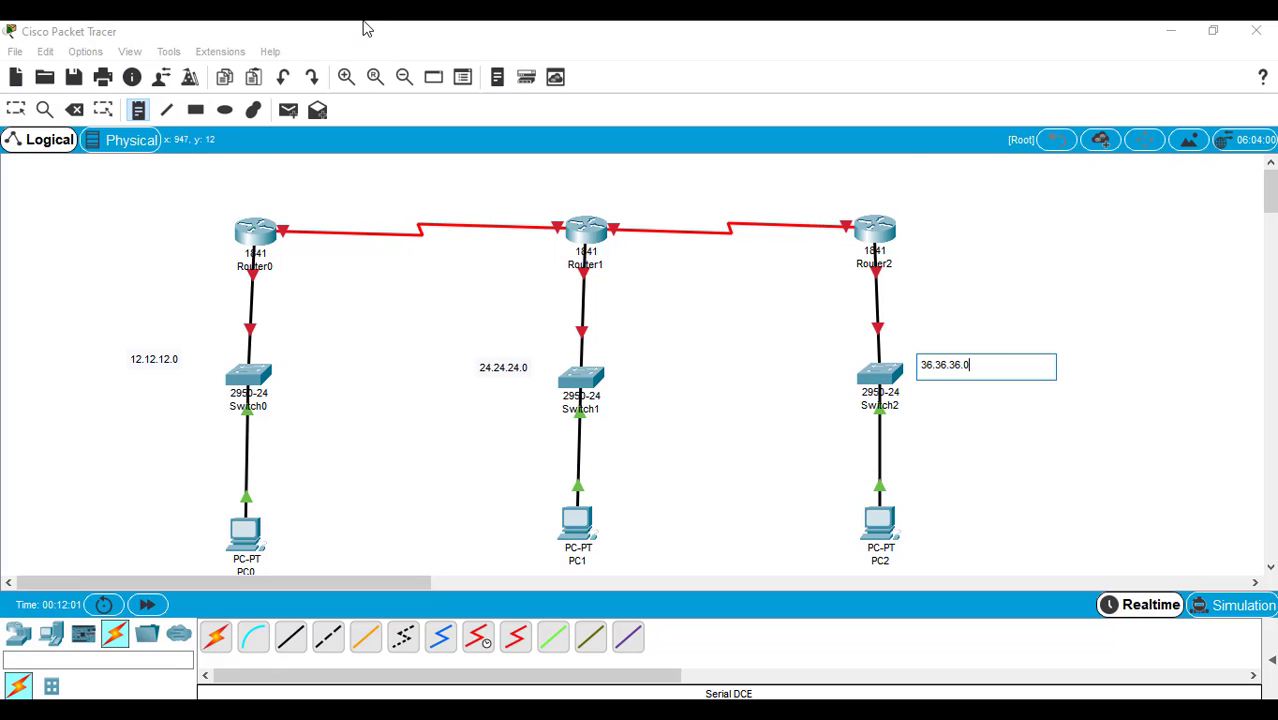
# Step: Label the serial networks with a 10.10.10.0 note above Router0 and a 172.16.0.0 note above Router1
pyautogui.click(256, 187)
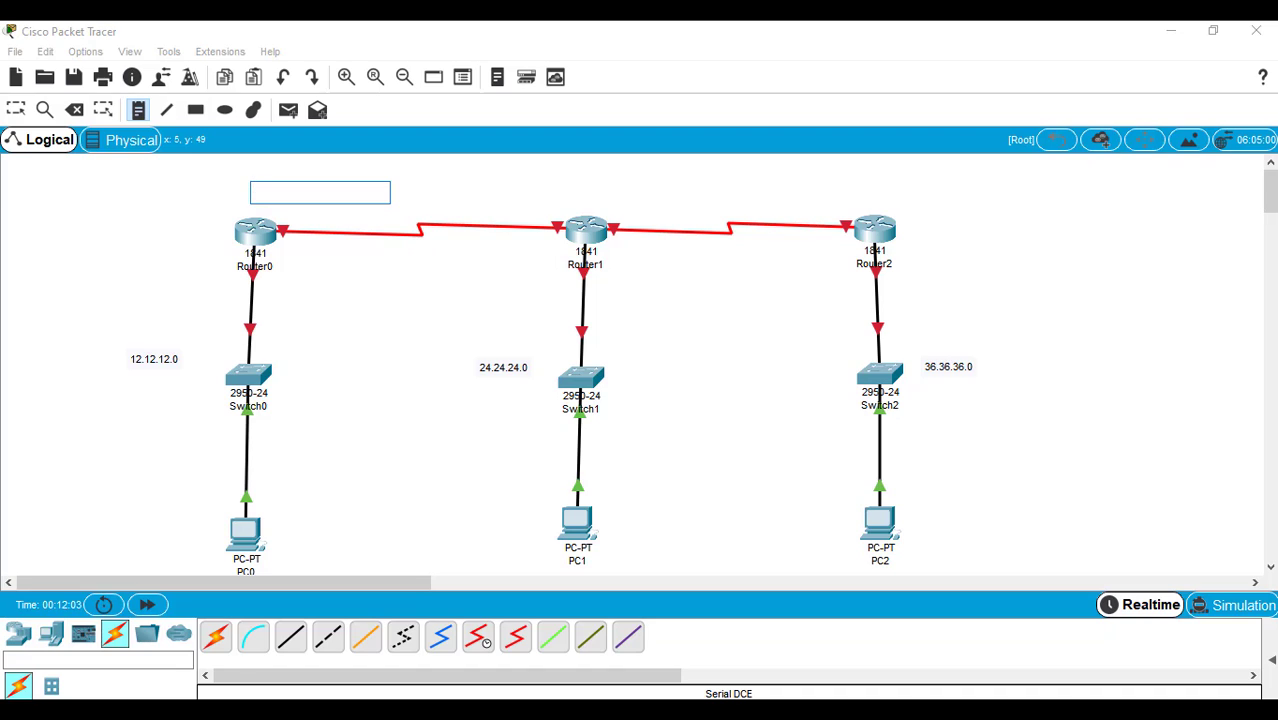
pyautogui.write('10.10.10.0')
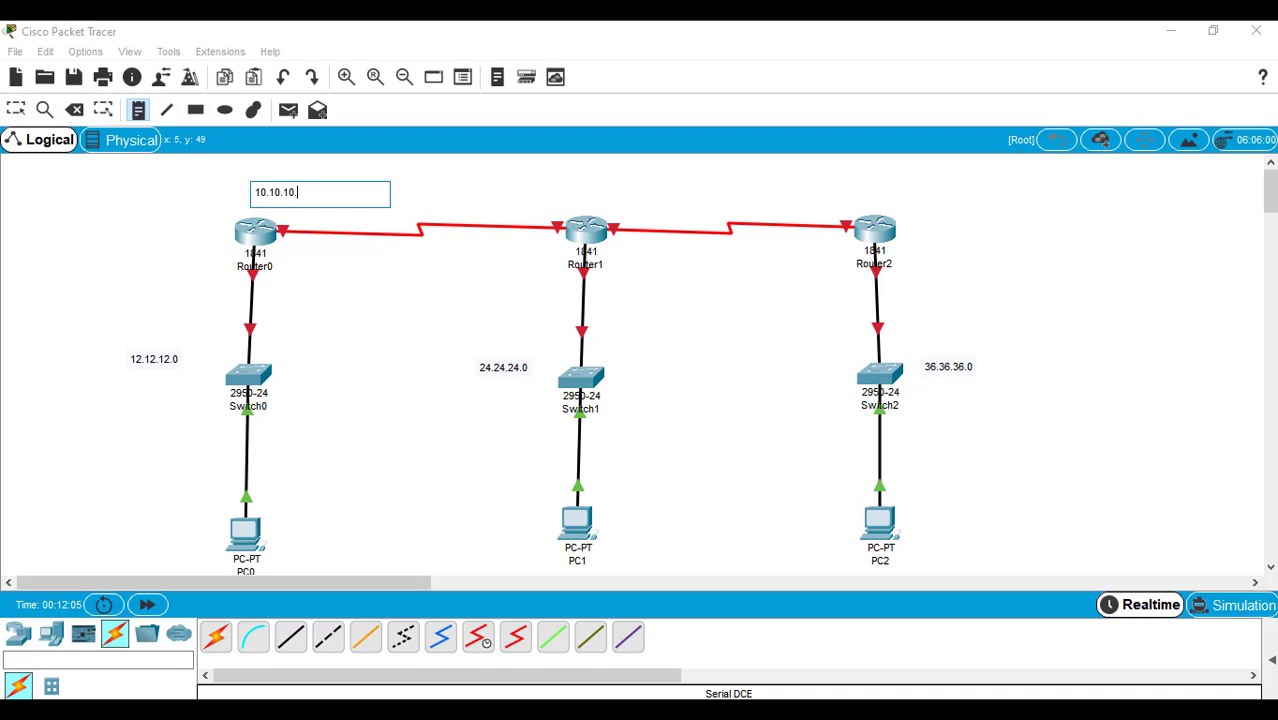
pyautogui.press('Escape')
pyautogui.click(595, 177)
pyautogui.write('17')
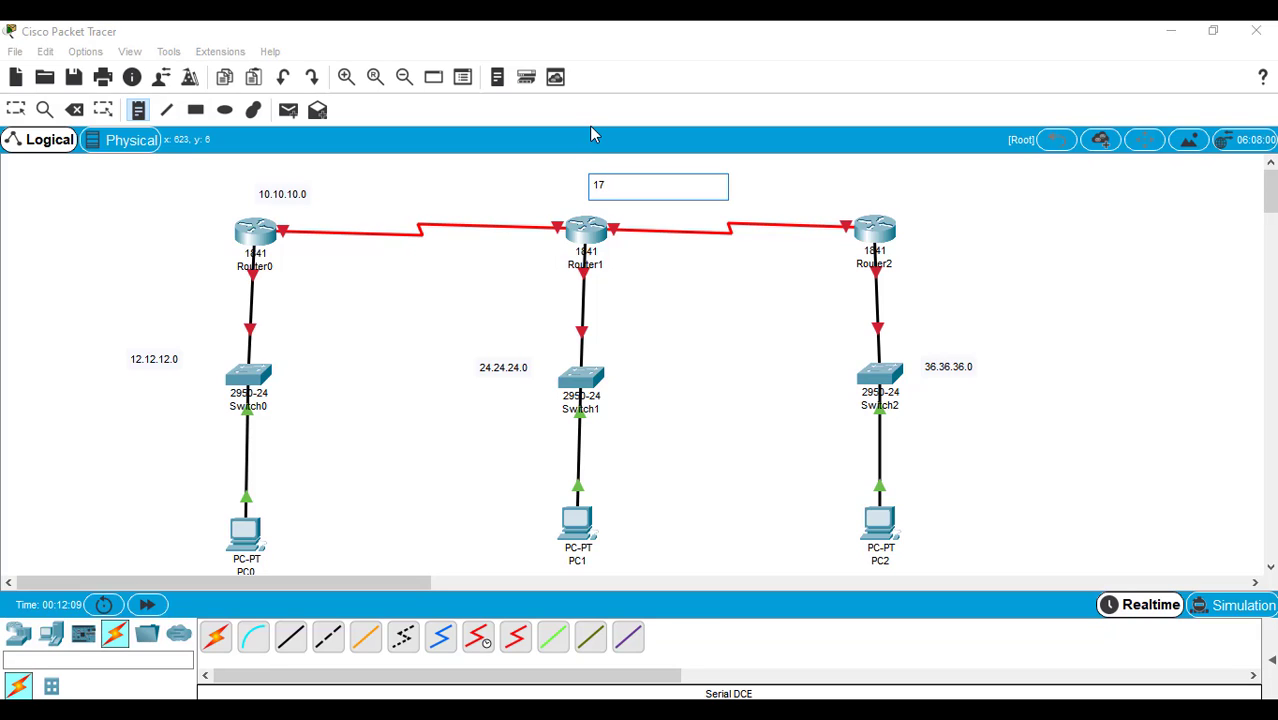
pyautogui.write('2.16.0.0')
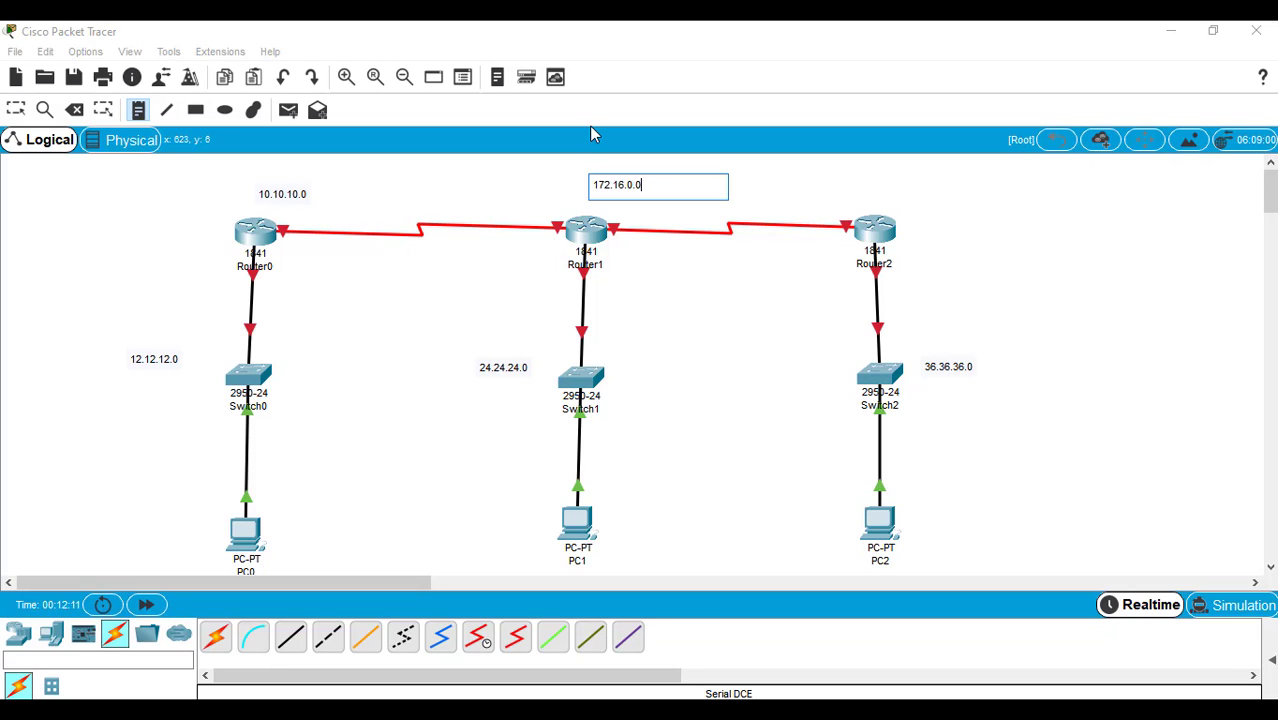
pyautogui.press('Escape')
pyautogui.press('Escape')
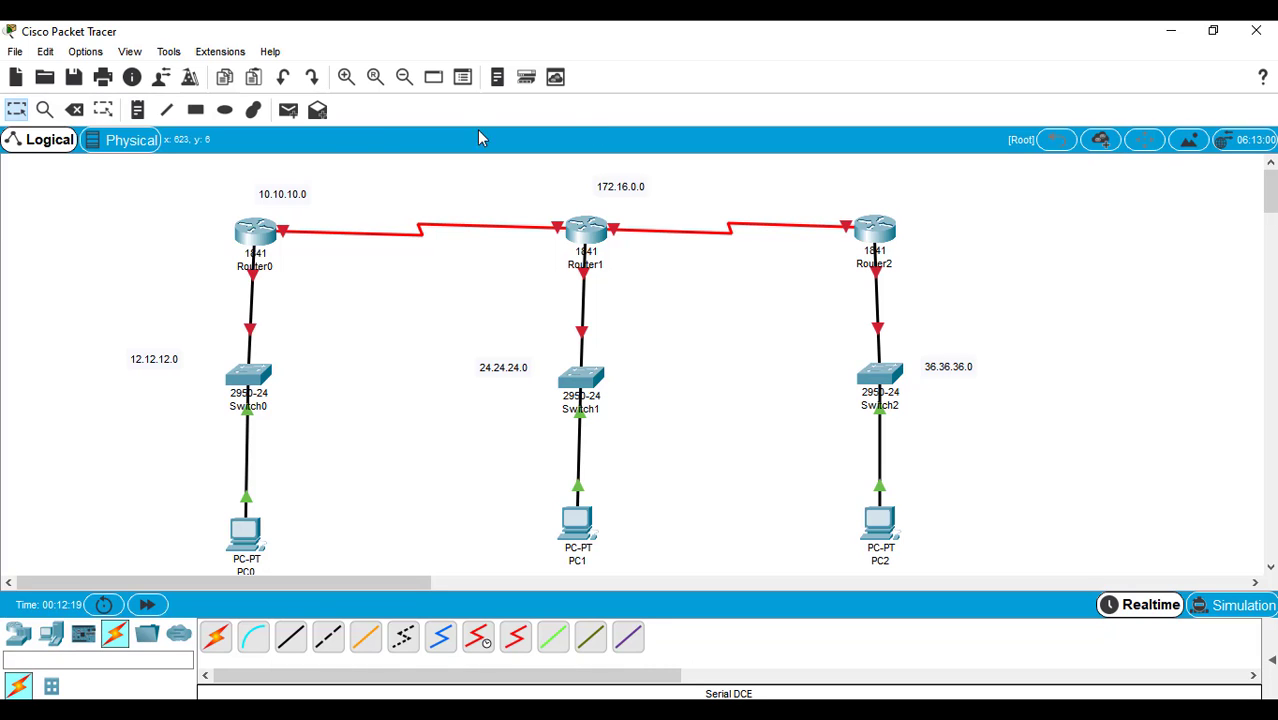
# Step: Assign Router0's FastEthernet0/0 the IP address 12.12.12.1 with mask 255.0.0.0 and enable the port
pyautogui.click(256, 232)
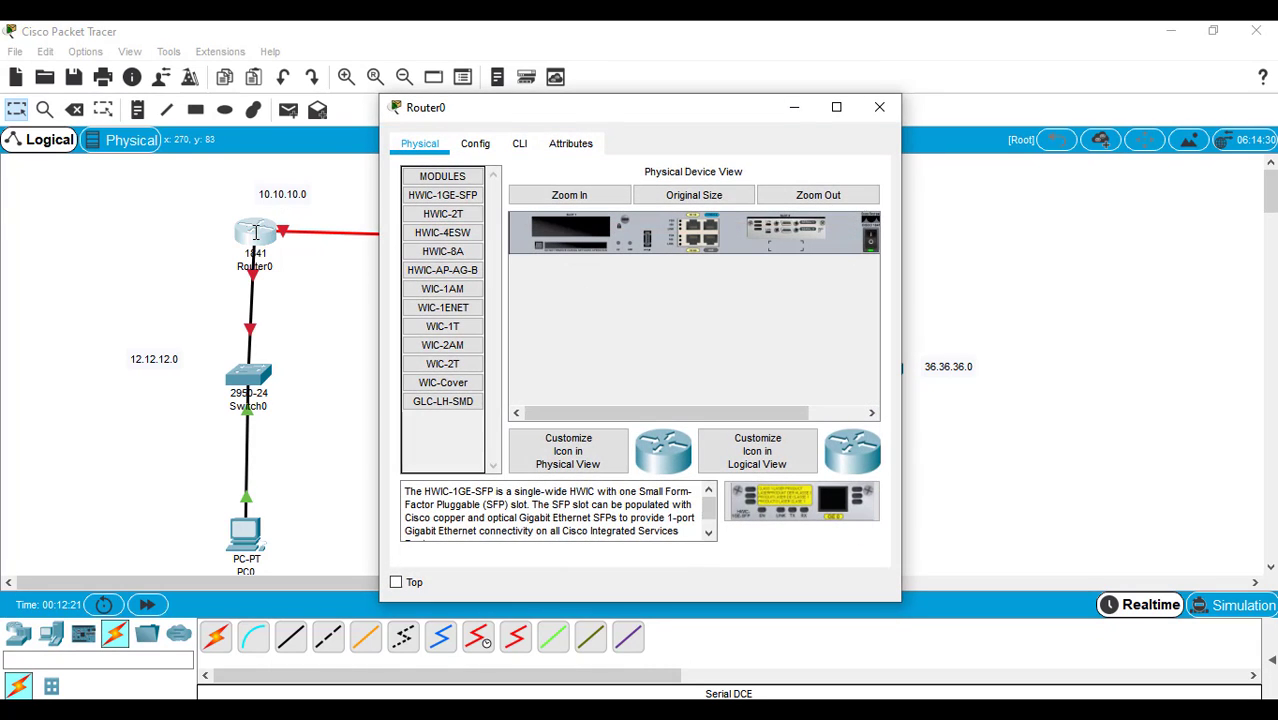
pyautogui.click(472, 145)
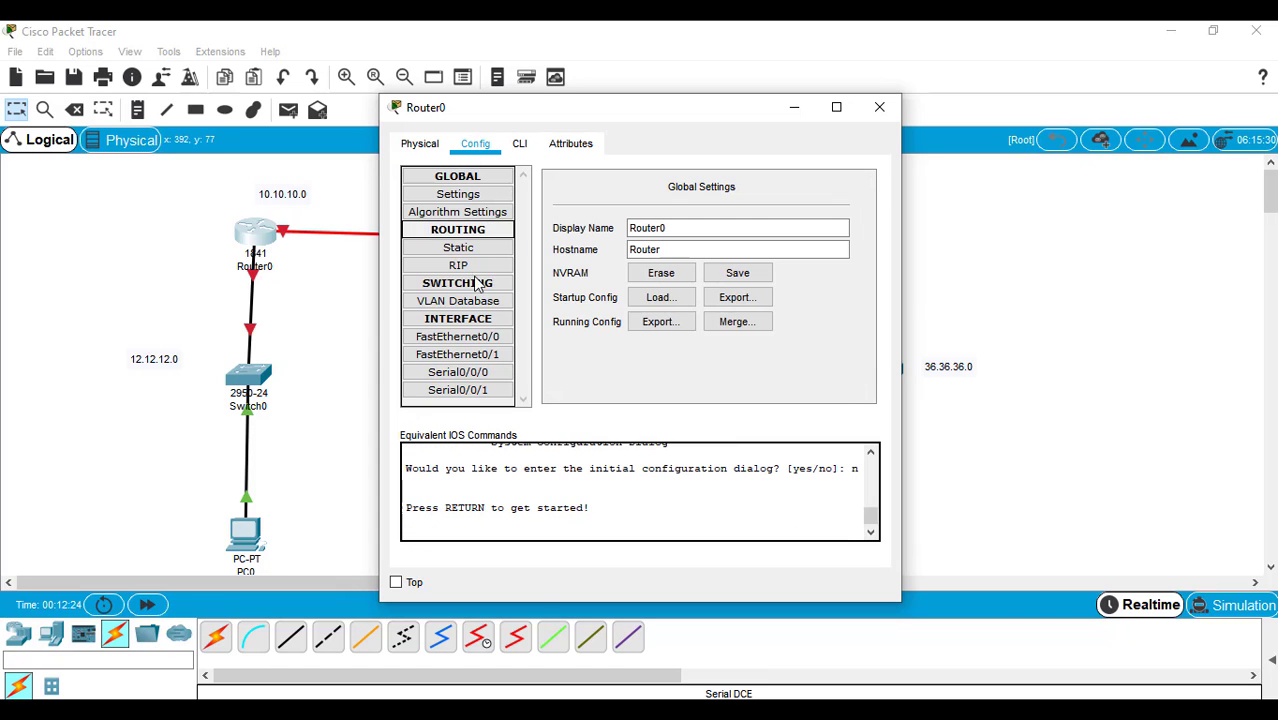
pyautogui.click(455, 337)
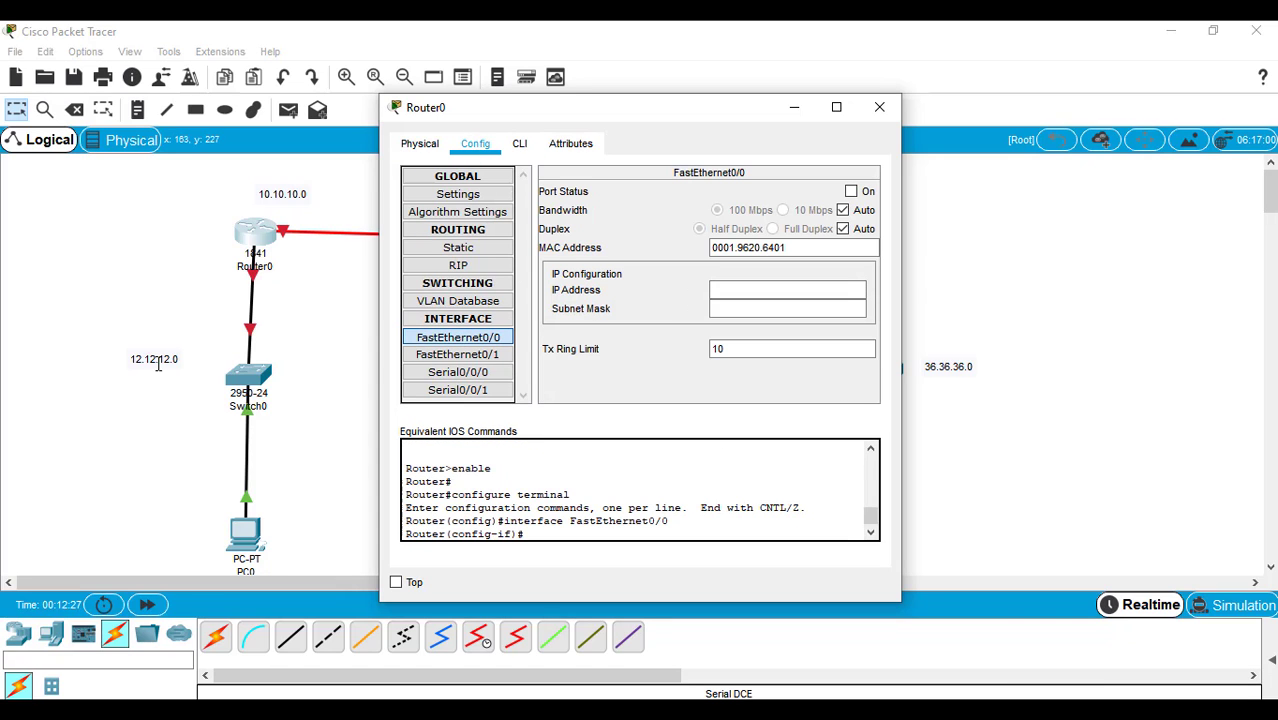
pyautogui.click(716, 290)
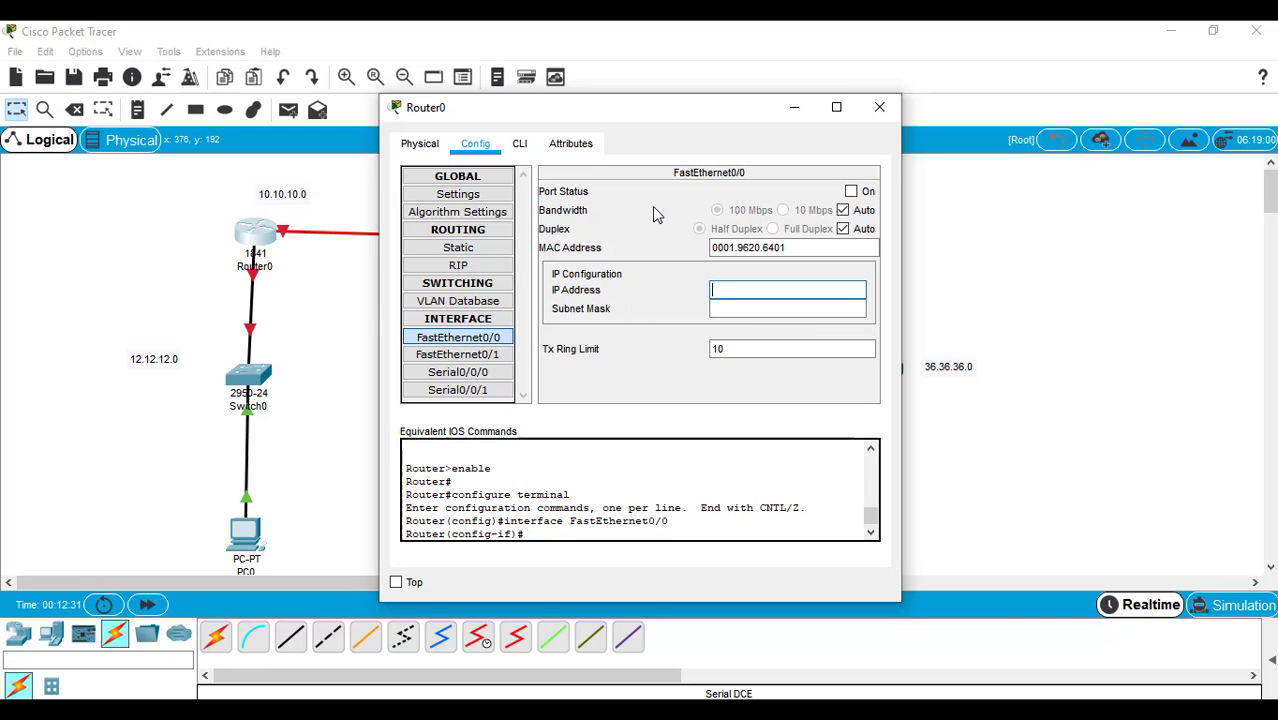
pyautogui.write('12.12.12.1')
pyautogui.press('Return')
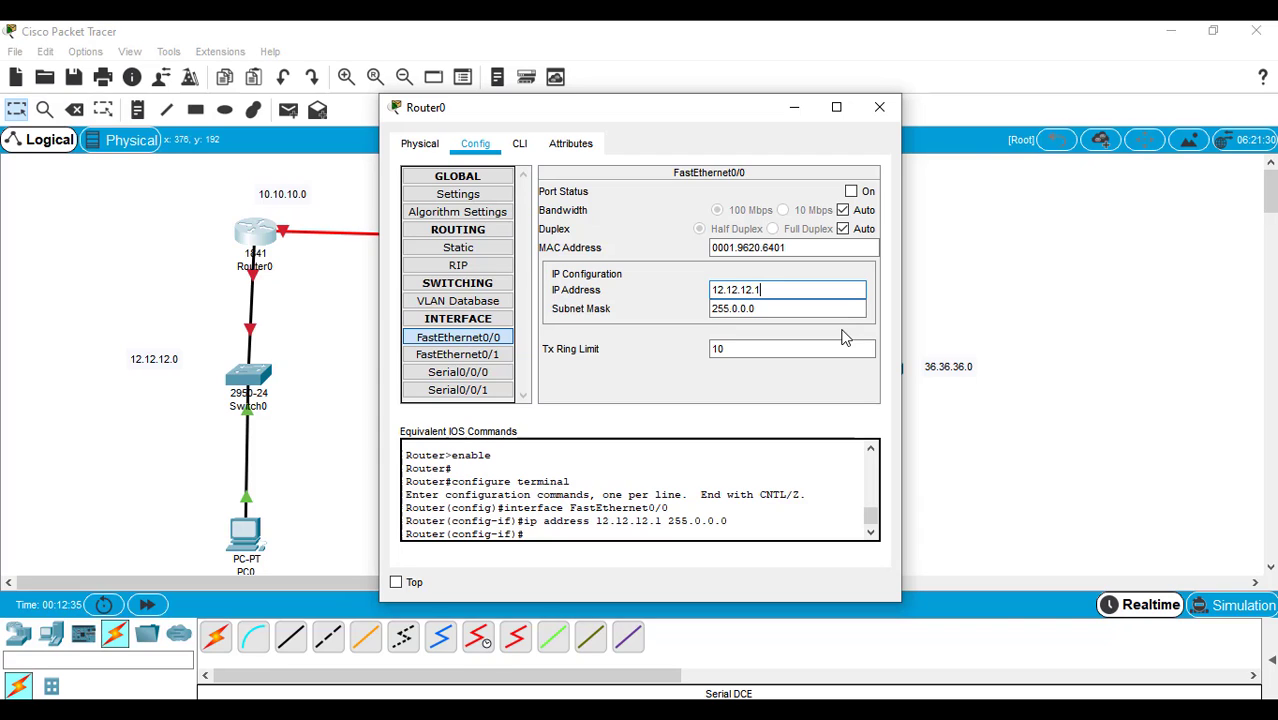
pyautogui.click(851, 191)
pyautogui.click(880, 107)
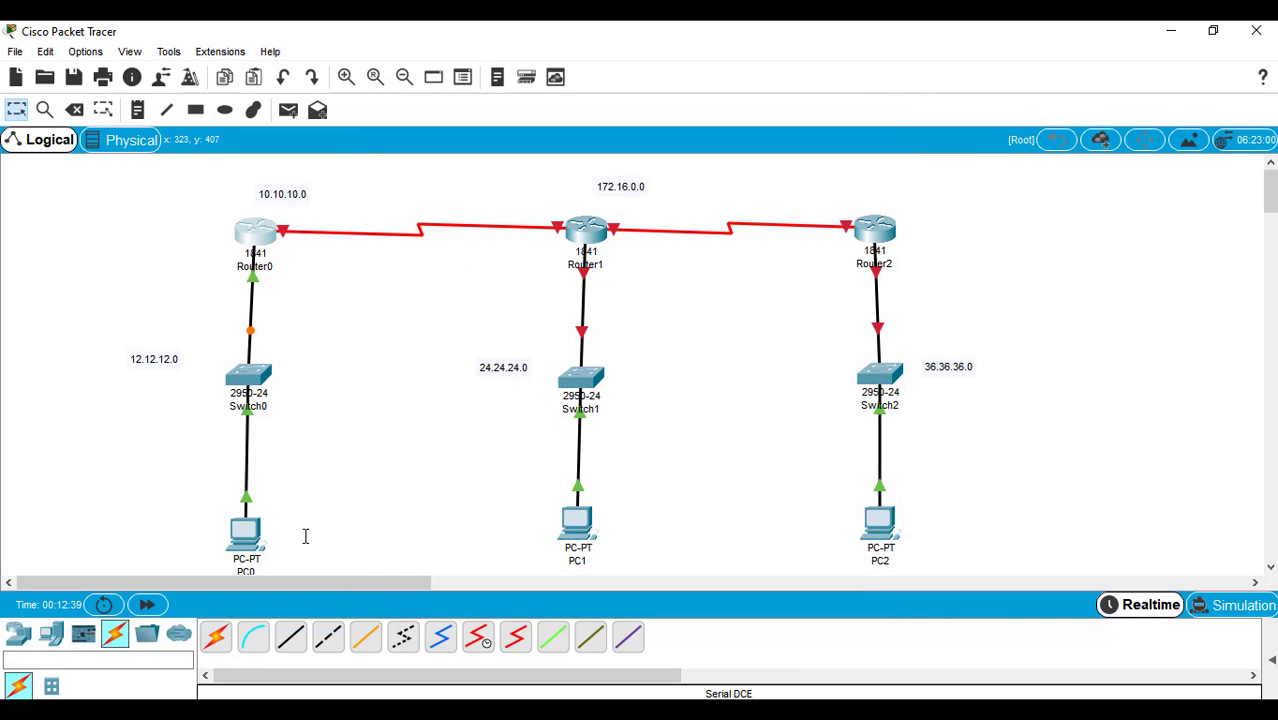
# Step: Give PC0 the static IP address 12.12.12.2
pyautogui.click(242, 535)
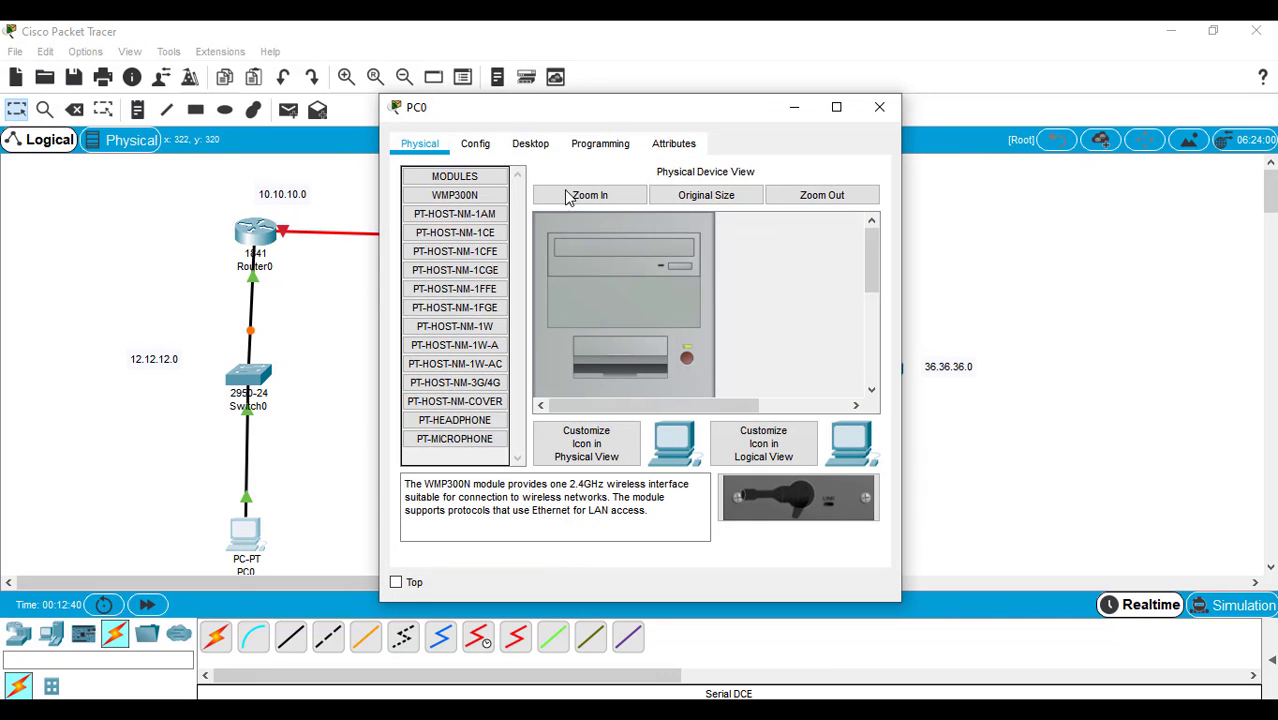
pyautogui.click(519, 146)
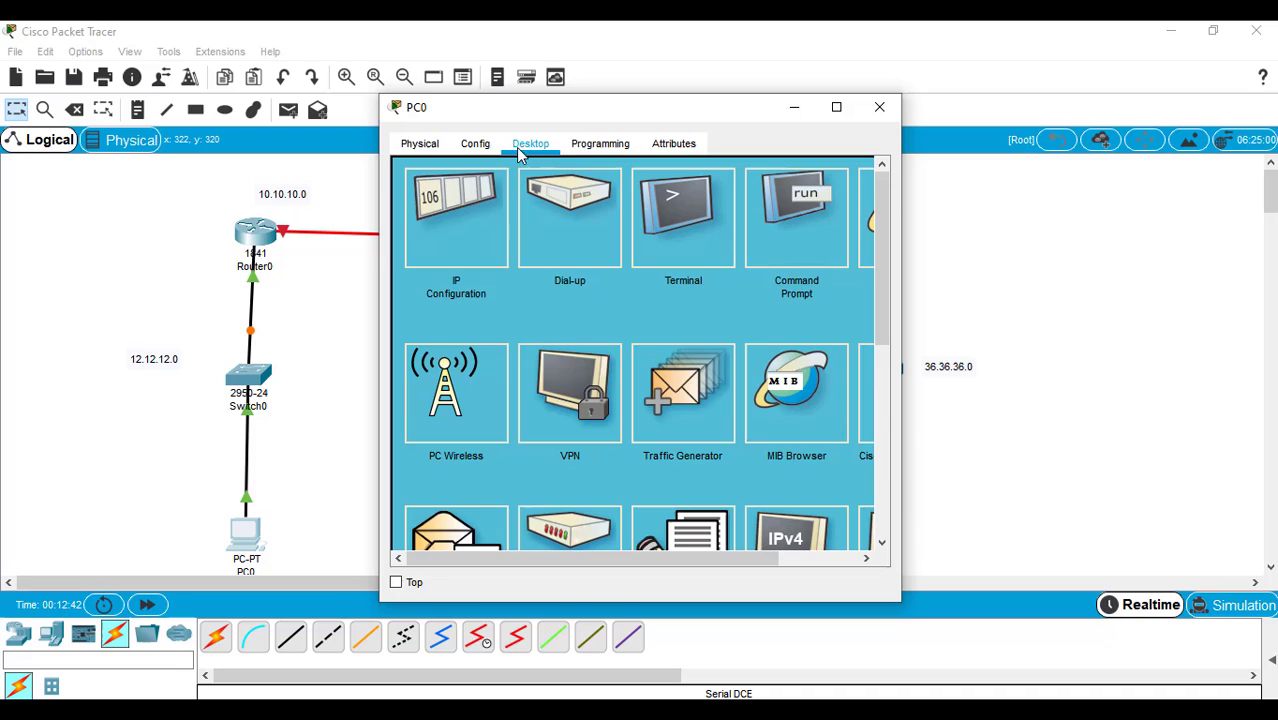
pyautogui.click(438, 220)
pyautogui.click(554, 274)
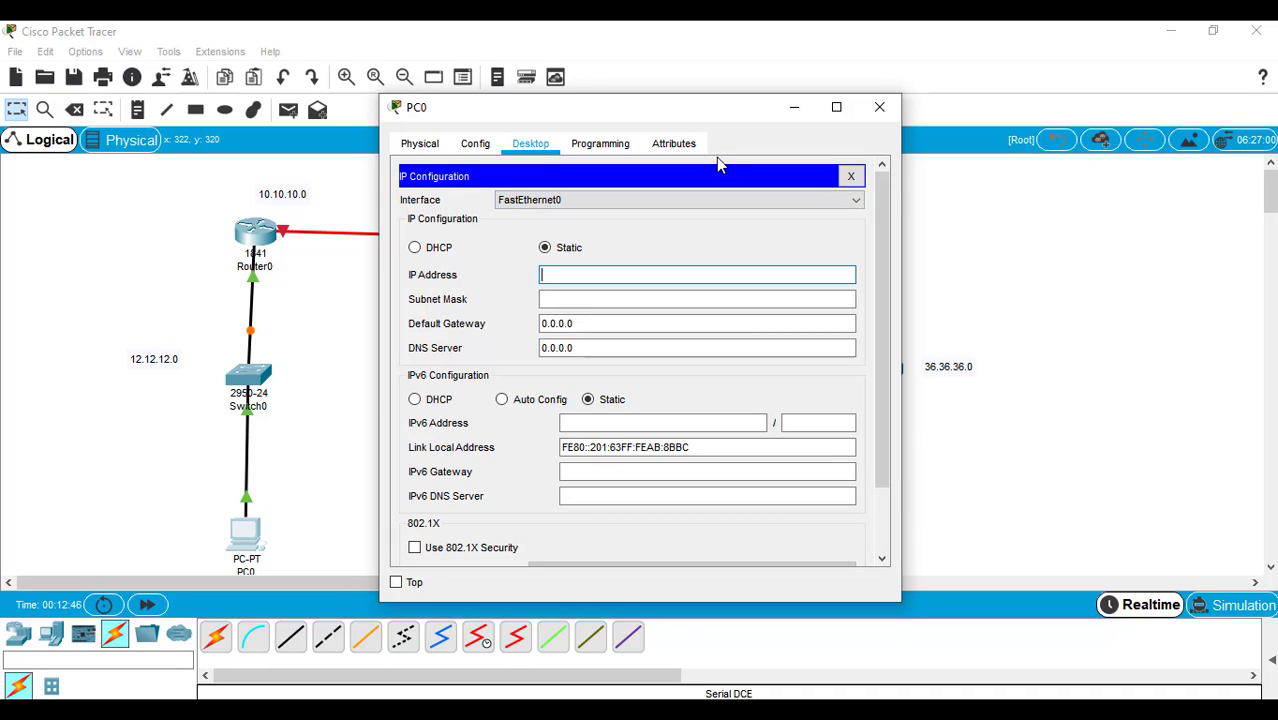
pyautogui.write('12.12.12')
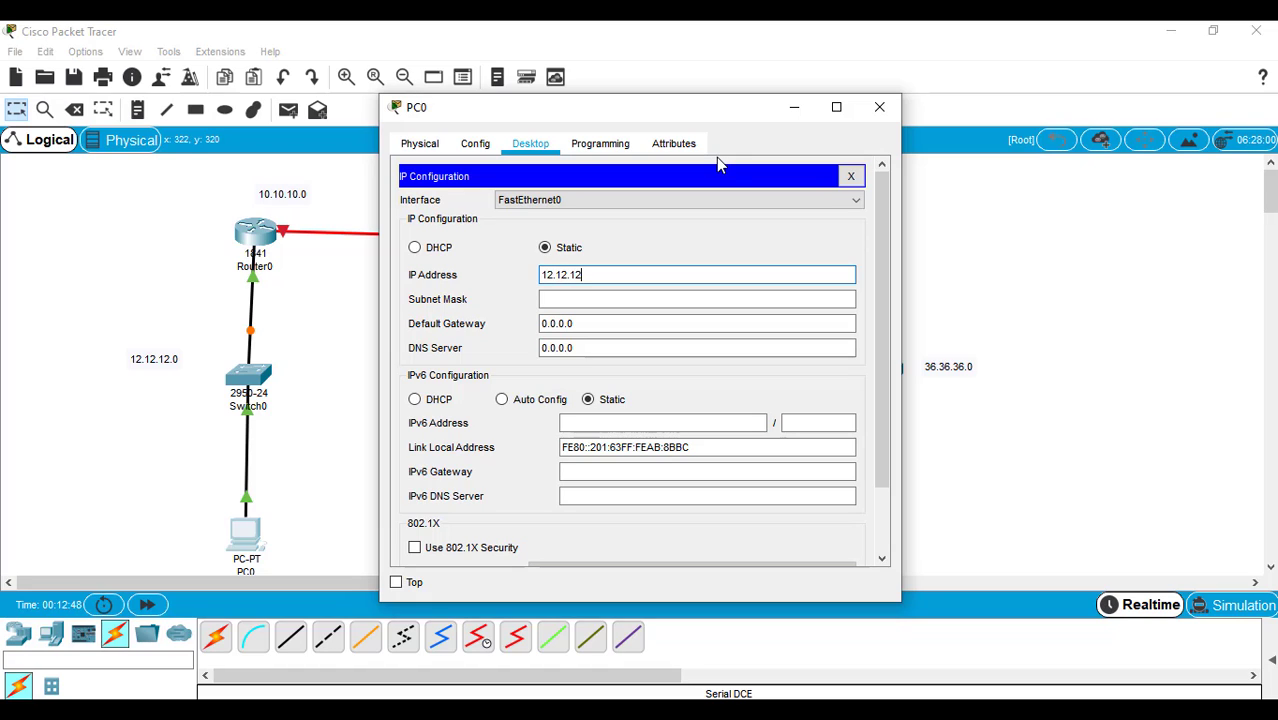
pyautogui.write('.2')
# Step: Set PC0's default gateway to 12.12.12.1 and close its configuration window
pyautogui.click(691, 323)
pyautogui.press('BackSpace')
pyautogui.press('BackSpace')
pyautogui.press('BackSpace')
pyautogui.press('BackSpace')
pyautogui.press('BackSpace')
pyautogui.press('BackSpace')
pyautogui.press('BackSpace')
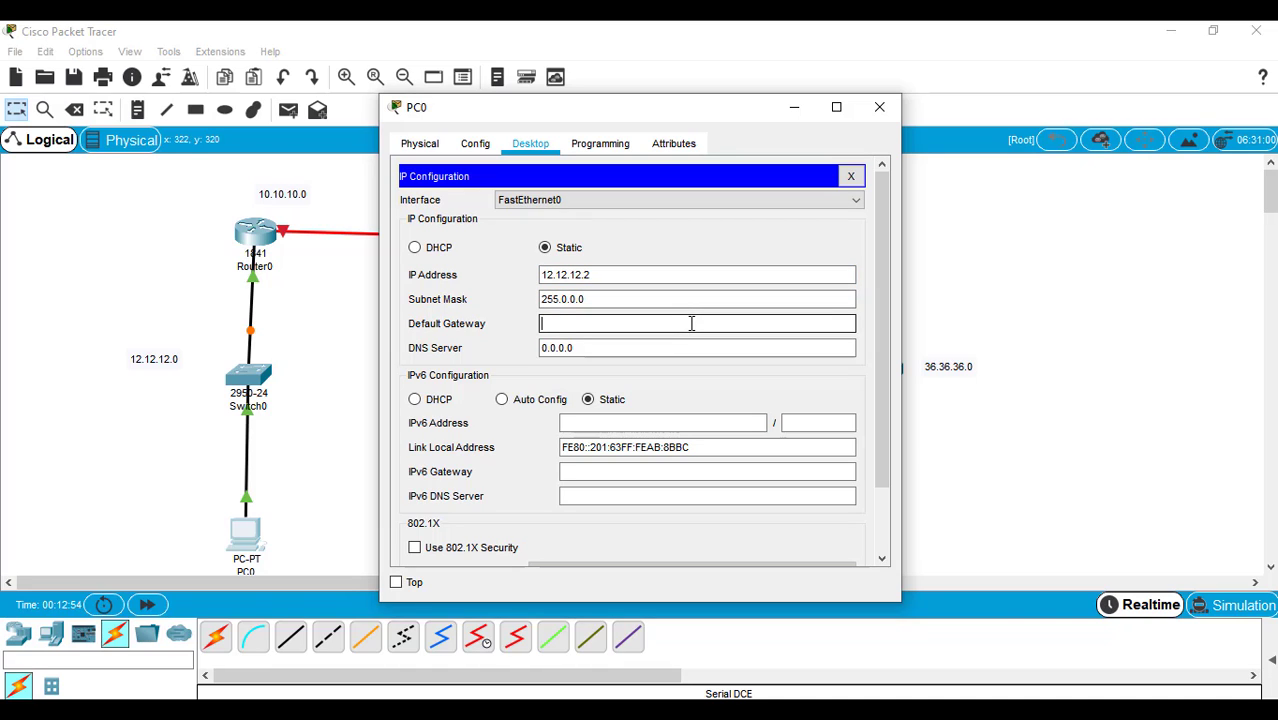
pyautogui.write('12.12.12.1')
pyautogui.click(880, 108)
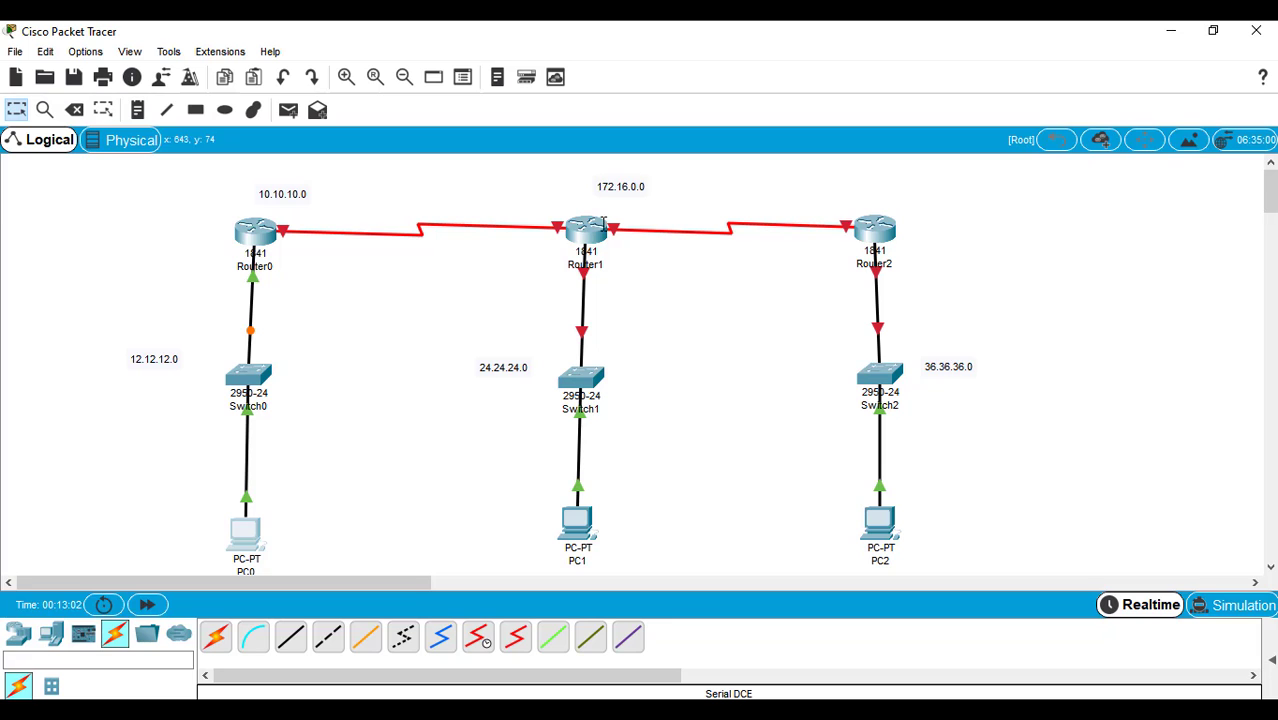
# Step: Assign Router1's FastEthernet0/0 the IP address 24.24.24.1 with mask 255.0.0.0 and enable the port
pyautogui.click(585, 233)
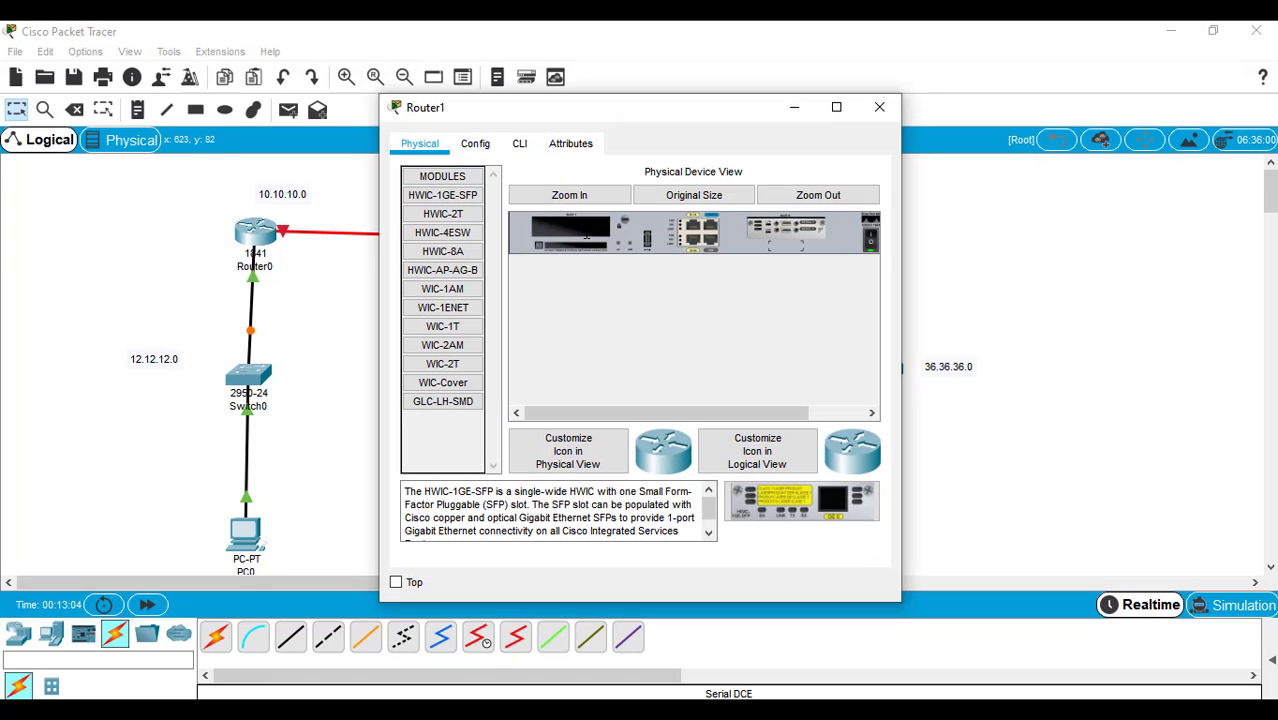
pyautogui.click(486, 150)
pyautogui.click(466, 340)
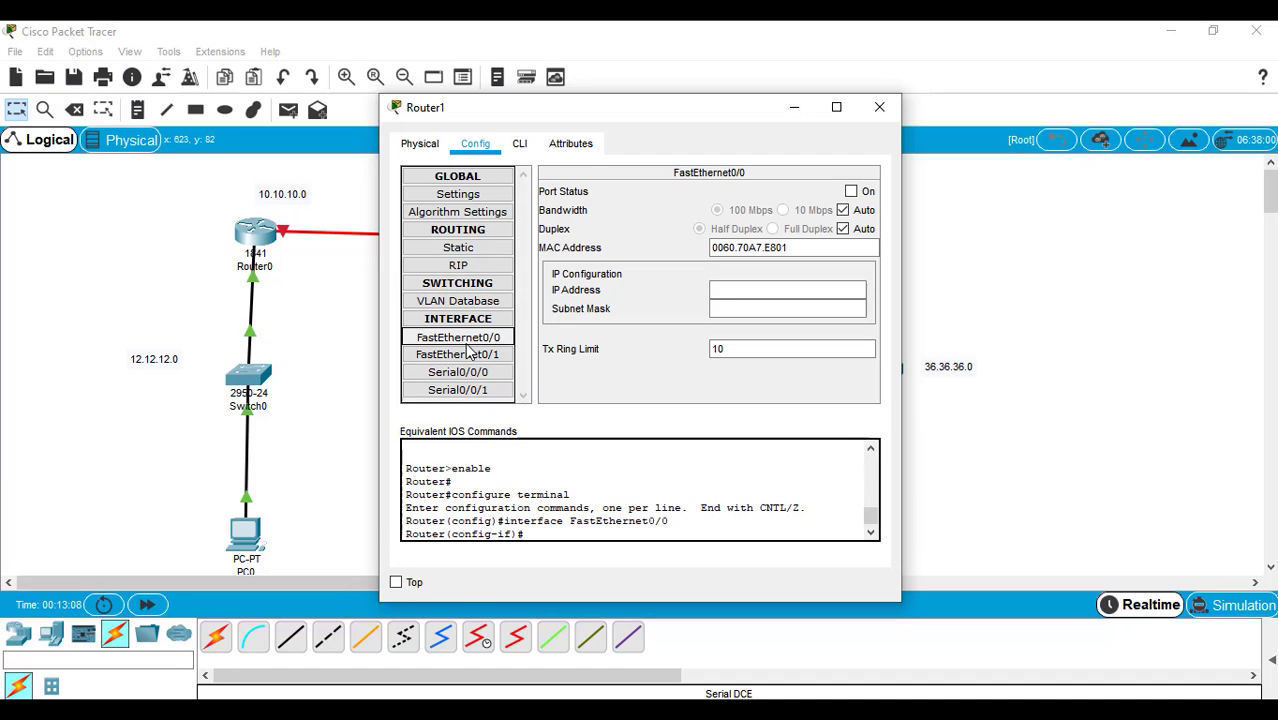
pyautogui.click(733, 291)
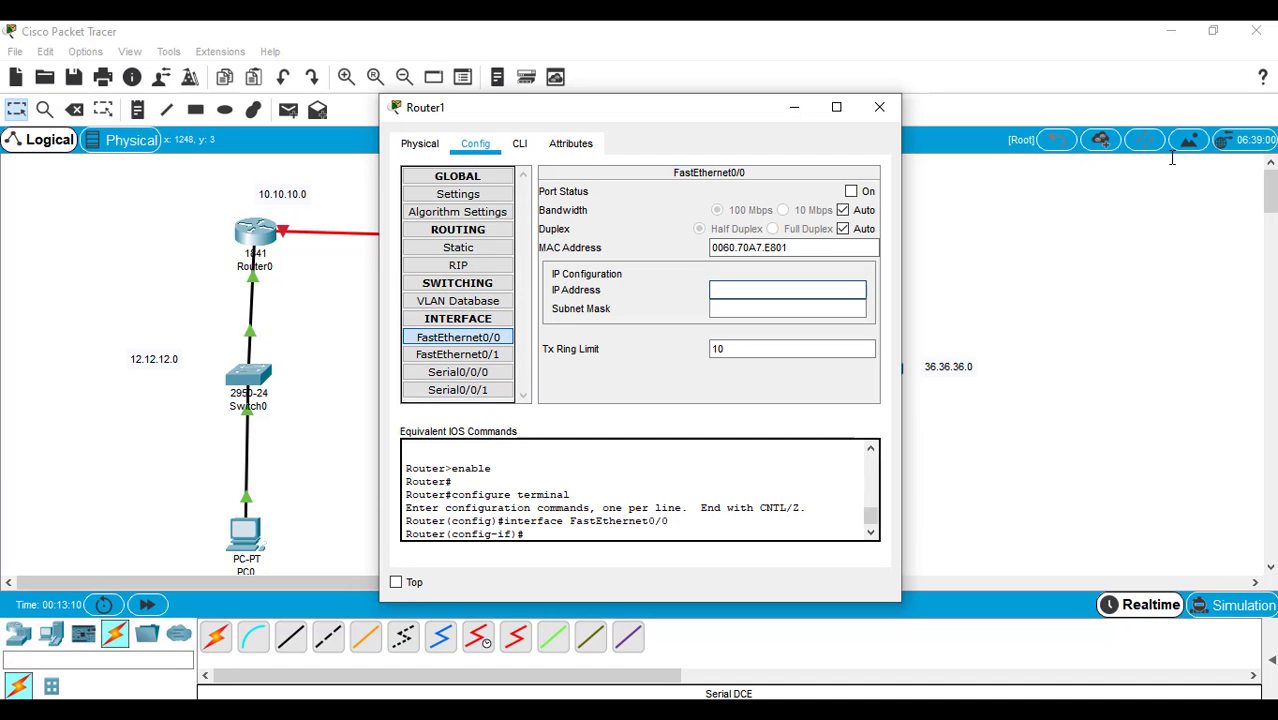
pyautogui.write('24.24')
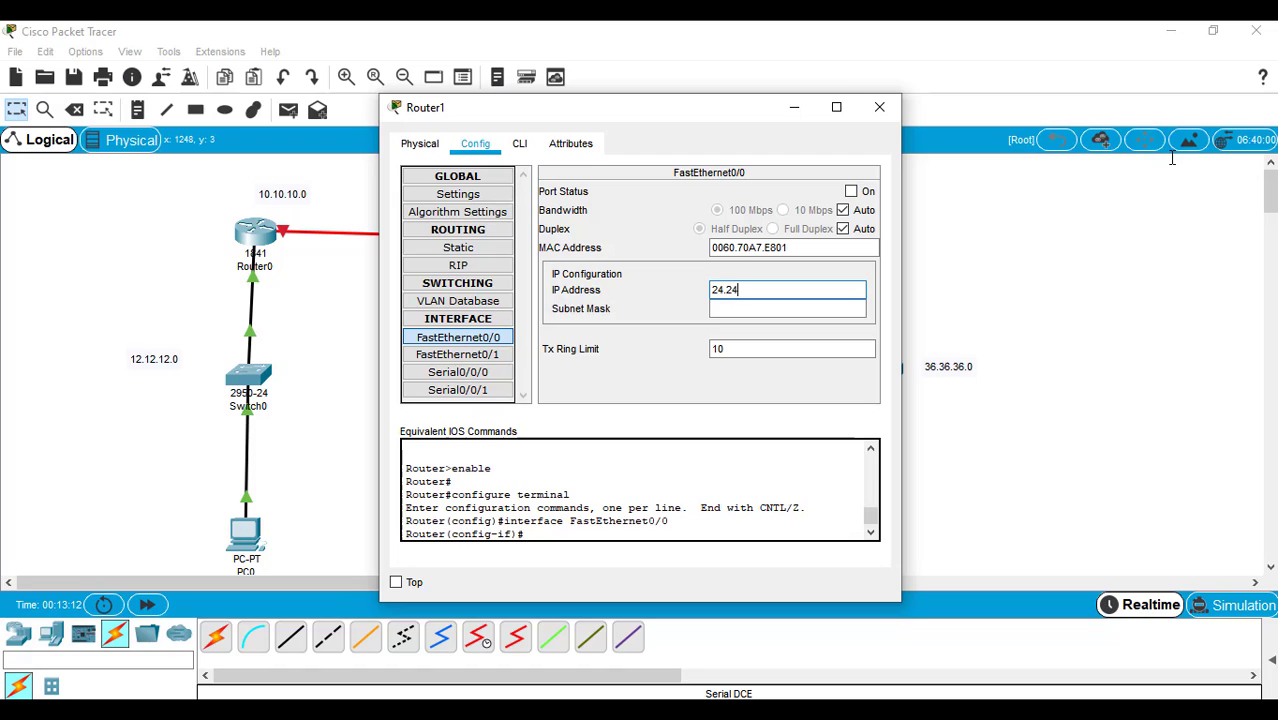
pyautogui.write('.24.1')
pyautogui.press('Return')
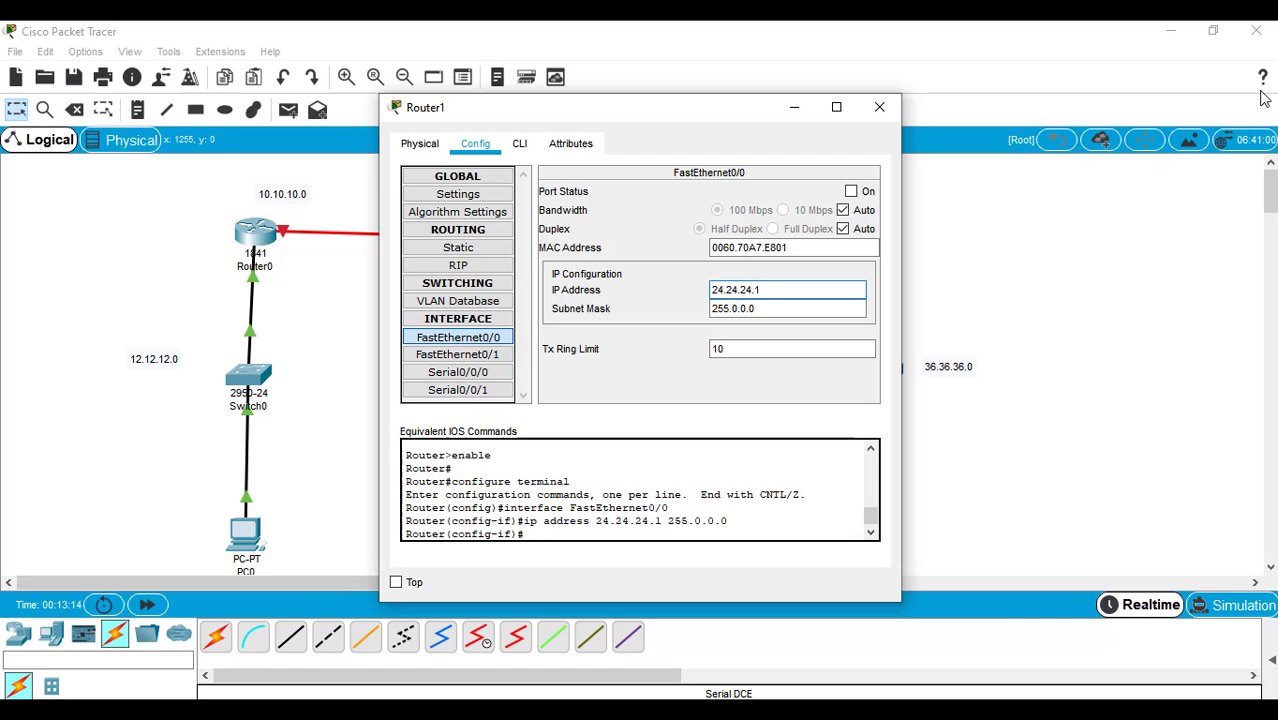
pyautogui.click(851, 191)
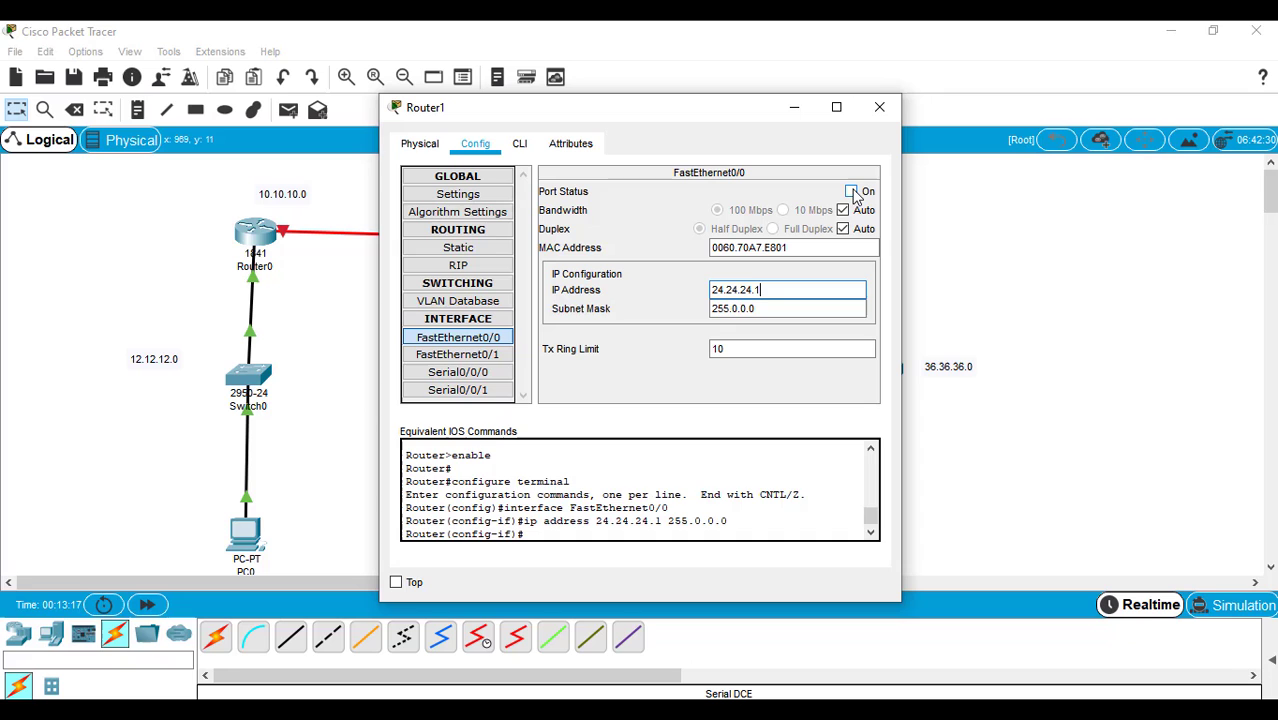
pyautogui.click(880, 106)
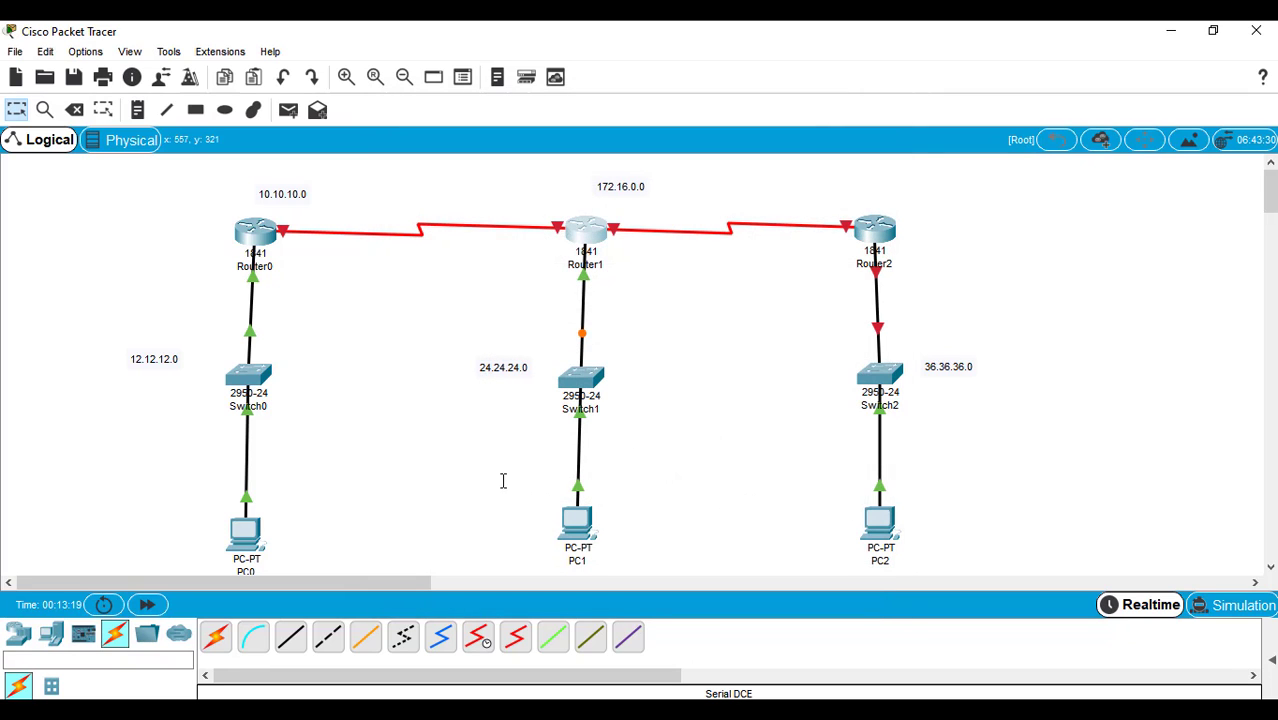
# Step: Give PC1 the static IP address 24.24.24.2 with subnet mask 255.0.0.0
pyautogui.click(578, 522)
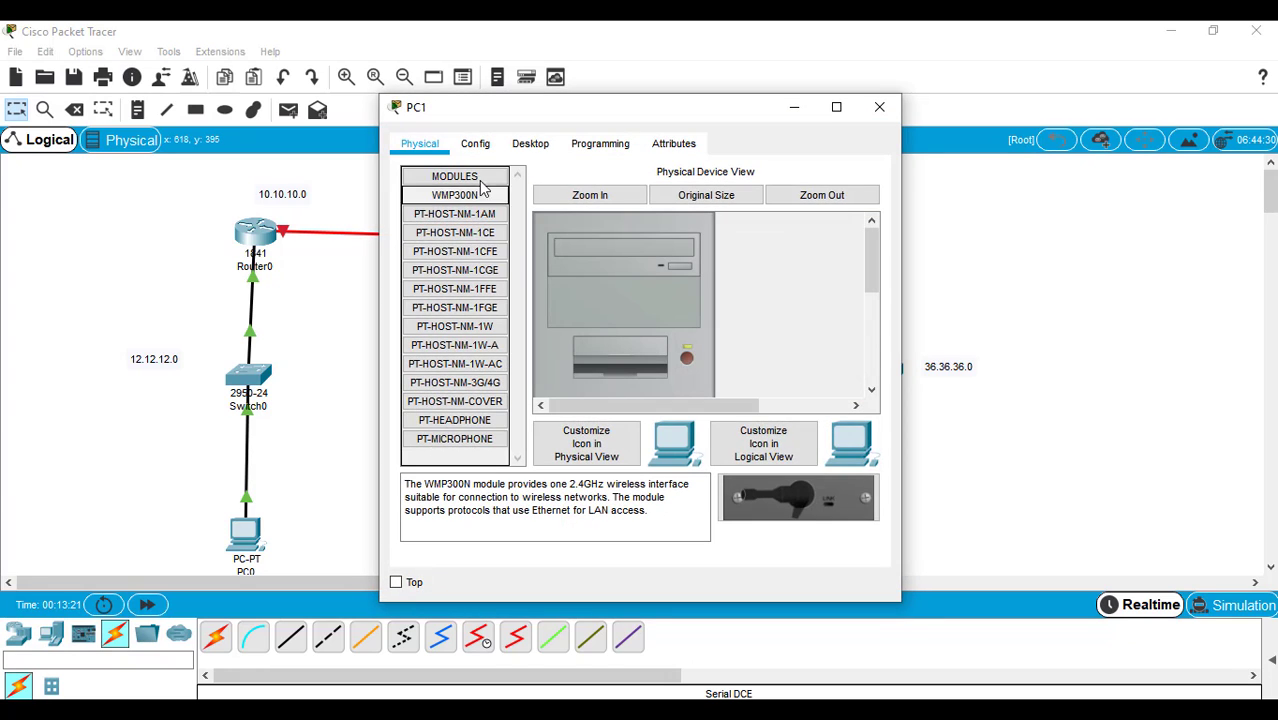
pyautogui.click(530, 143)
pyautogui.click(444, 214)
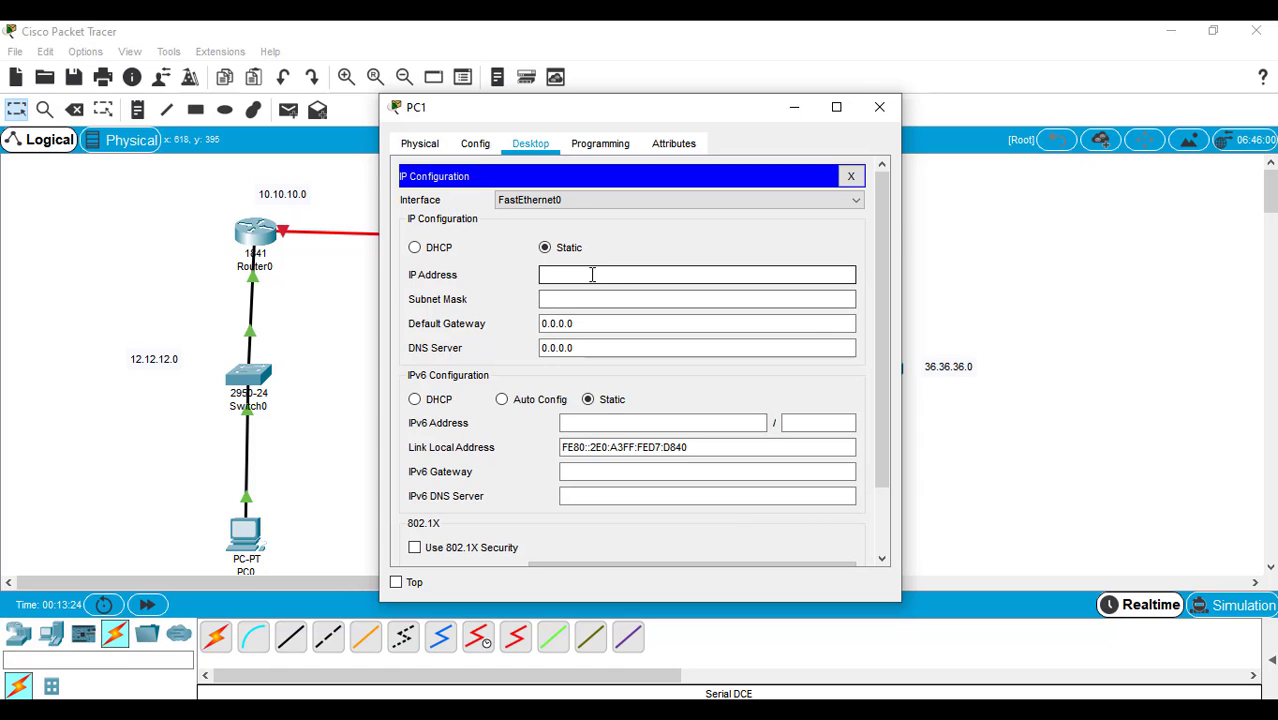
pyautogui.write('24.')
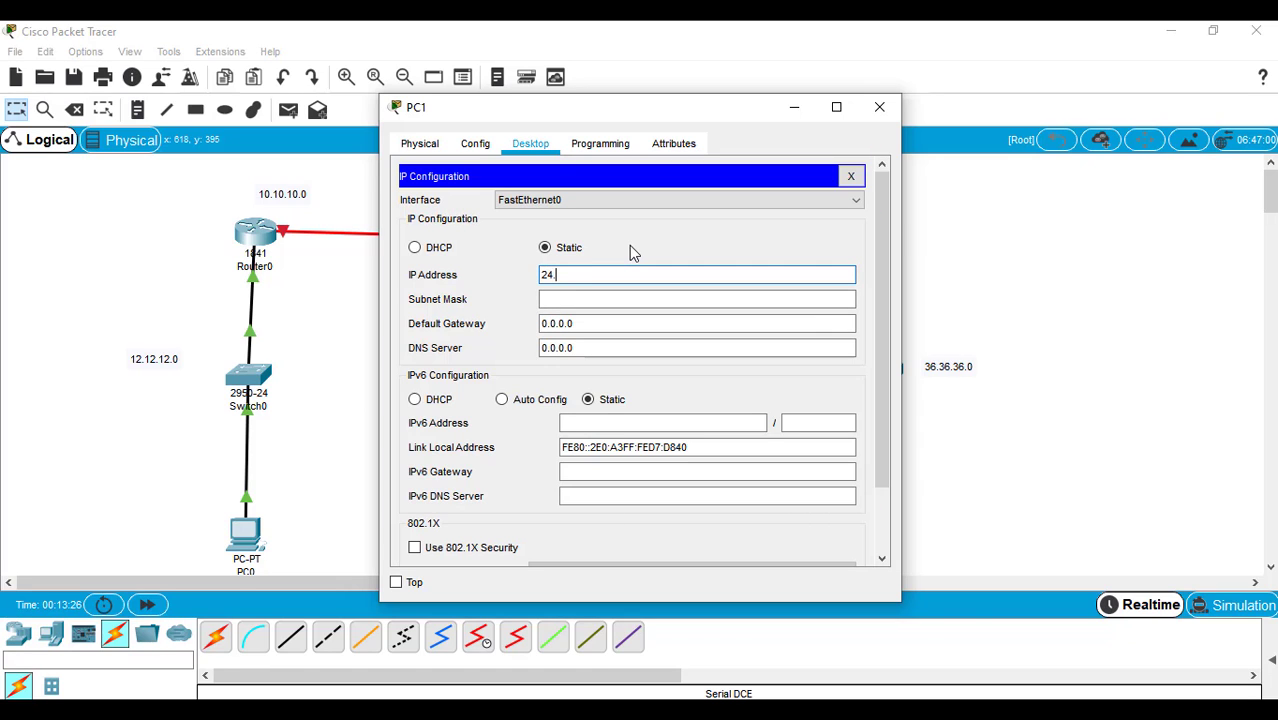
pyautogui.write('24.24.2')
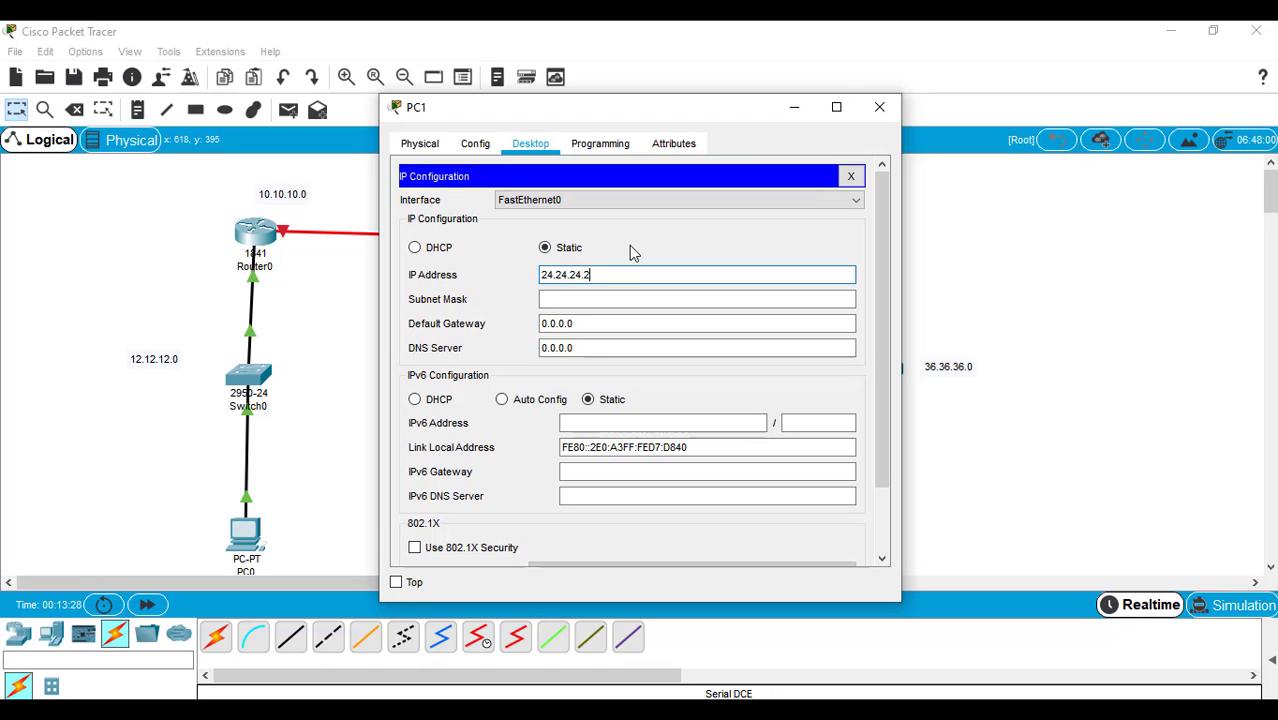
pyautogui.press('Tab')
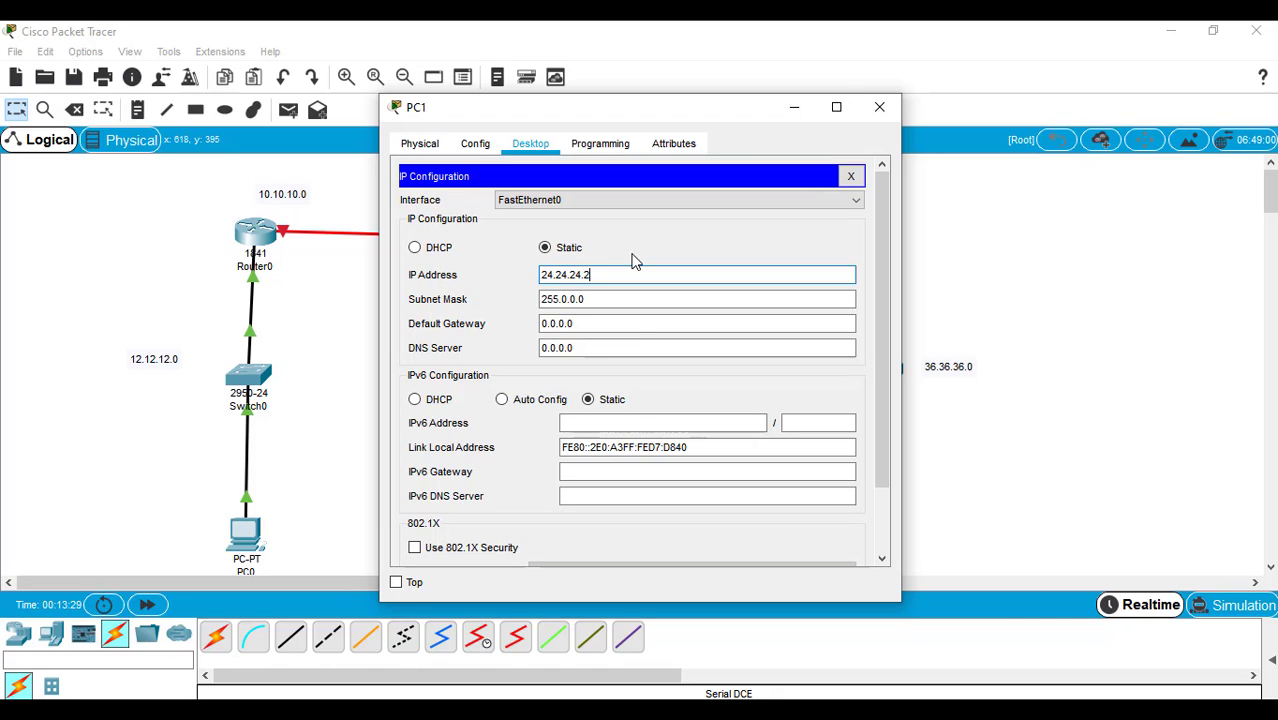
# Step: Set PC1's default gateway to 24.24.24.1 and close its configuration window
pyautogui.click(634, 324)
pyautogui.press('BackSpace')
pyautogui.press('BackSpace')
pyautogui.press('BackSpace')
pyautogui.press('BackSpace')
pyautogui.press('BackSpace')
pyautogui.press('BackSpace')
pyautogui.press('BackSpace')
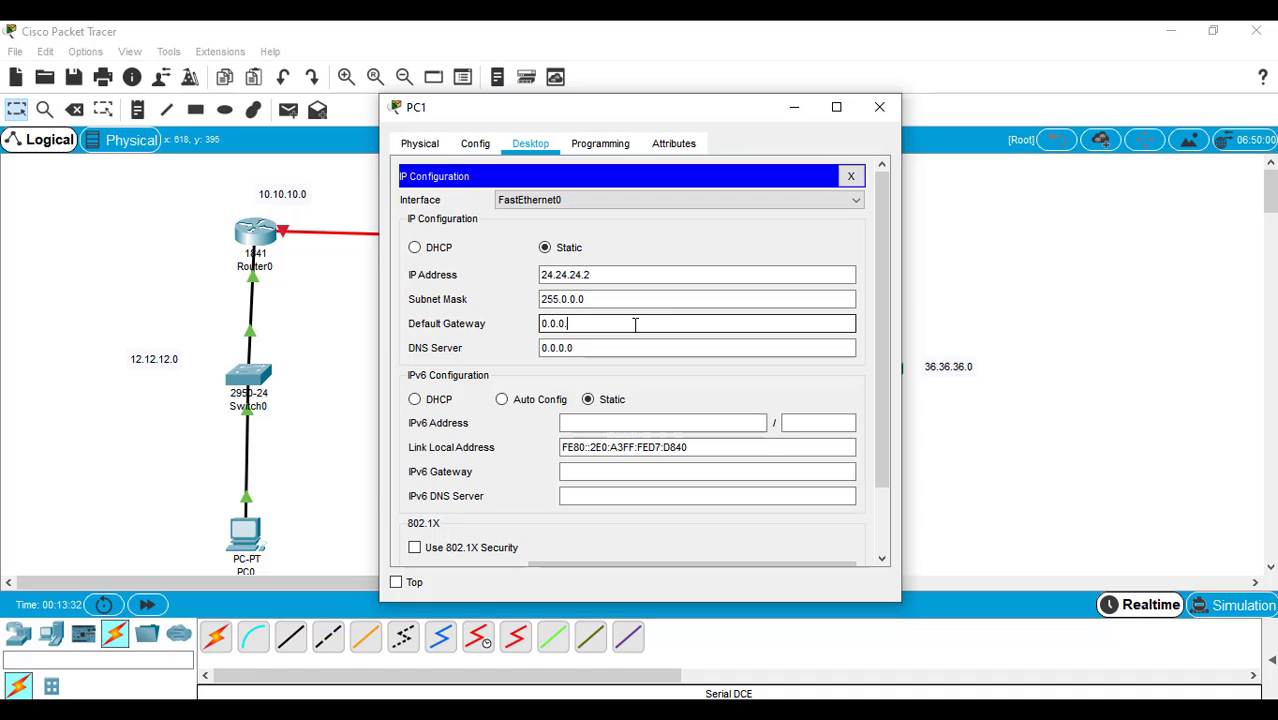
pyautogui.write('24.24.24.1')
pyautogui.click(877, 109)
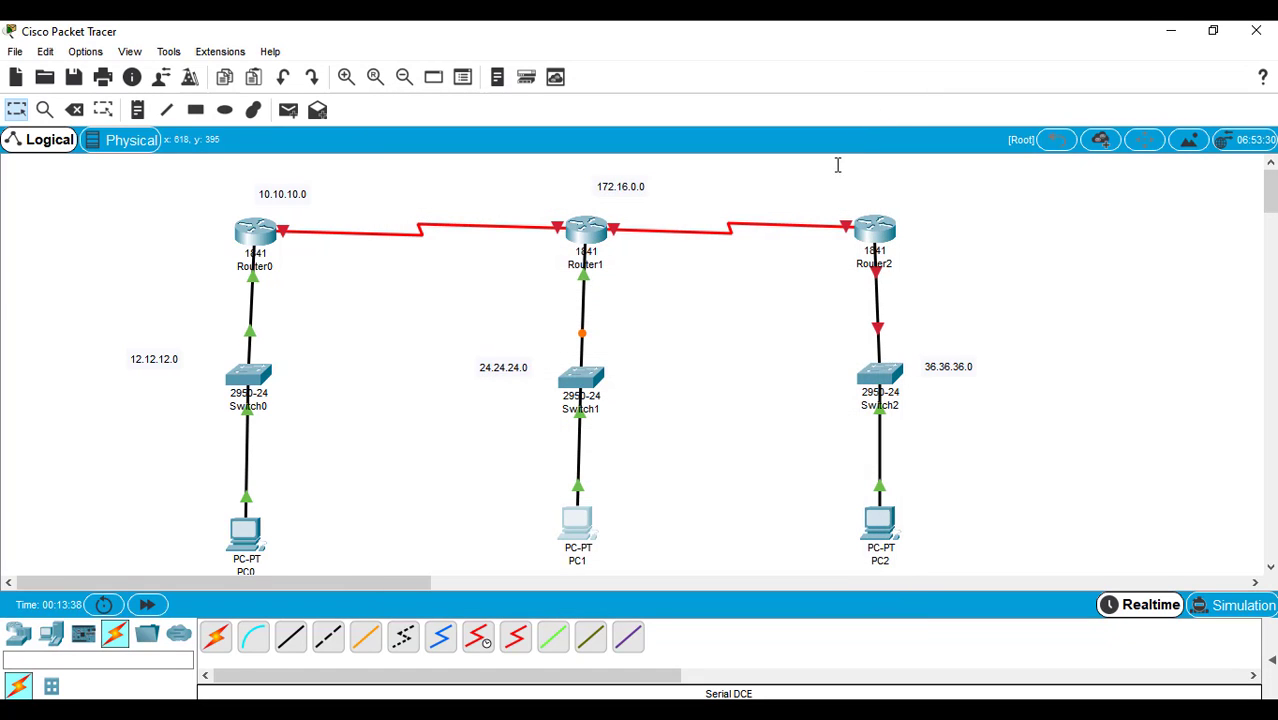
# Step: Assign Router2's FastEthernet0/0 the IP address 36.36.36.1 with mask 255.0.0.0 and enable the port
pyautogui.click(878, 233)
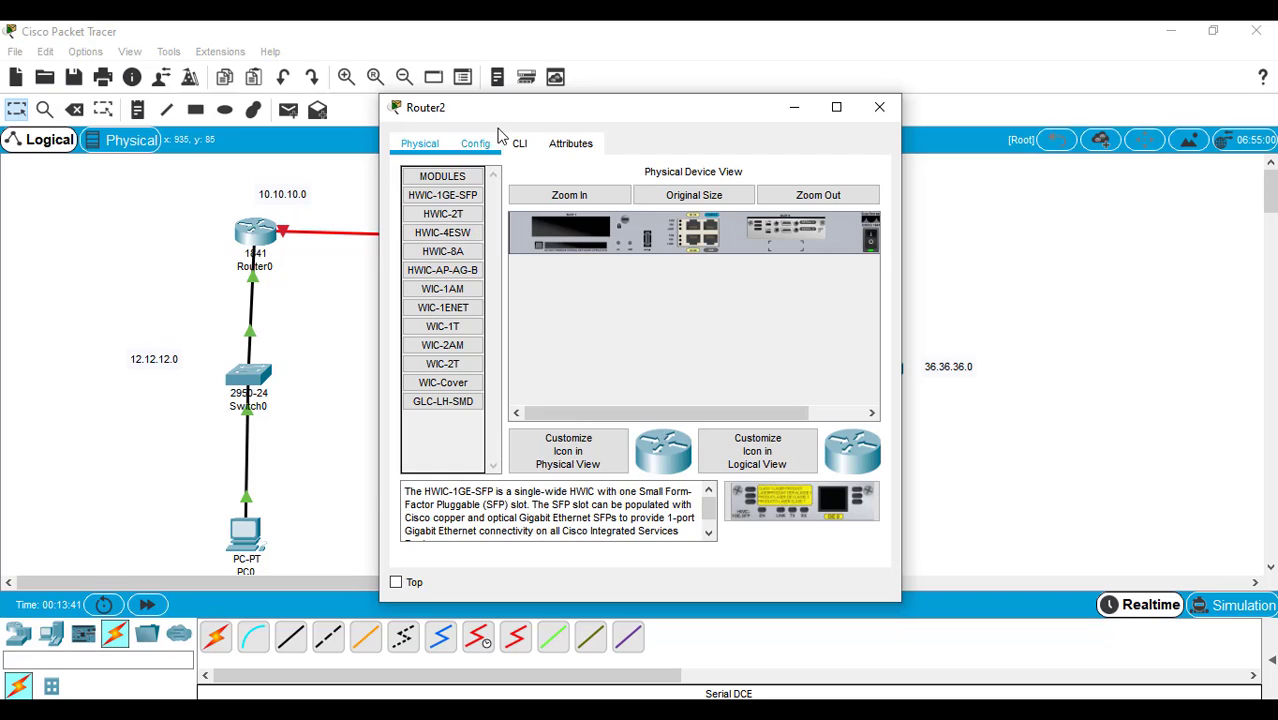
pyautogui.click(474, 157)
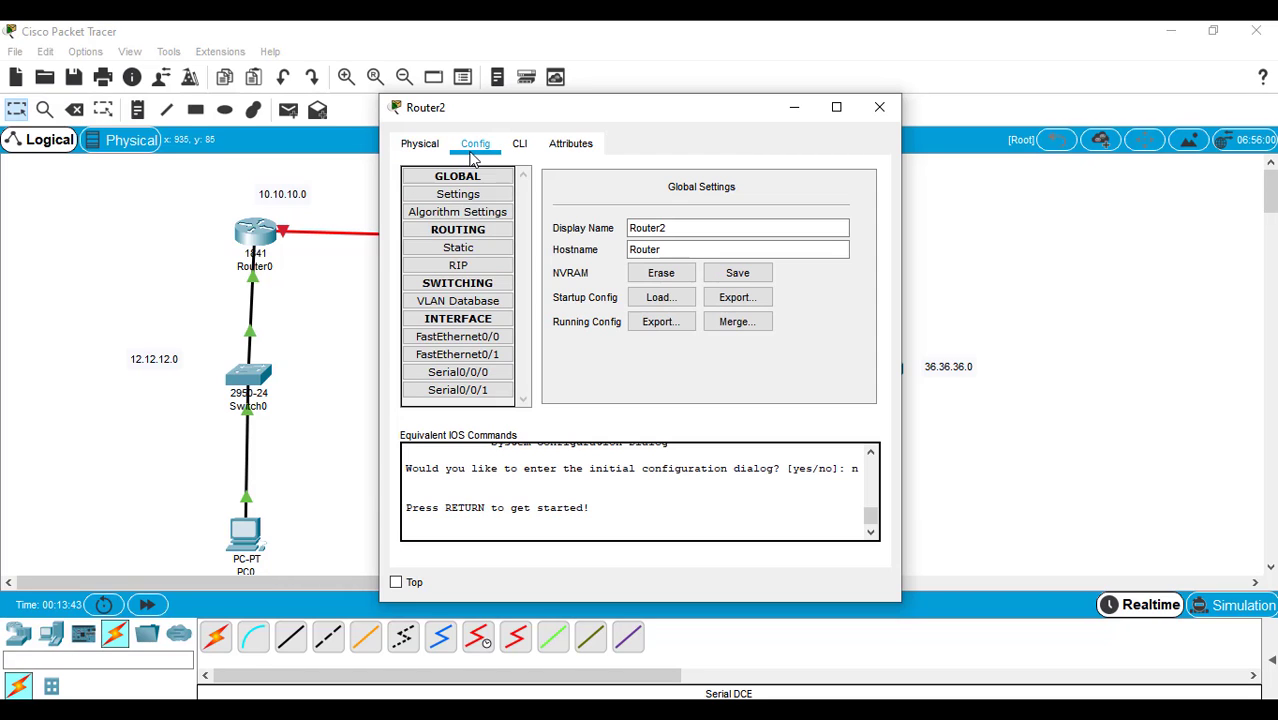
pyautogui.click(464, 340)
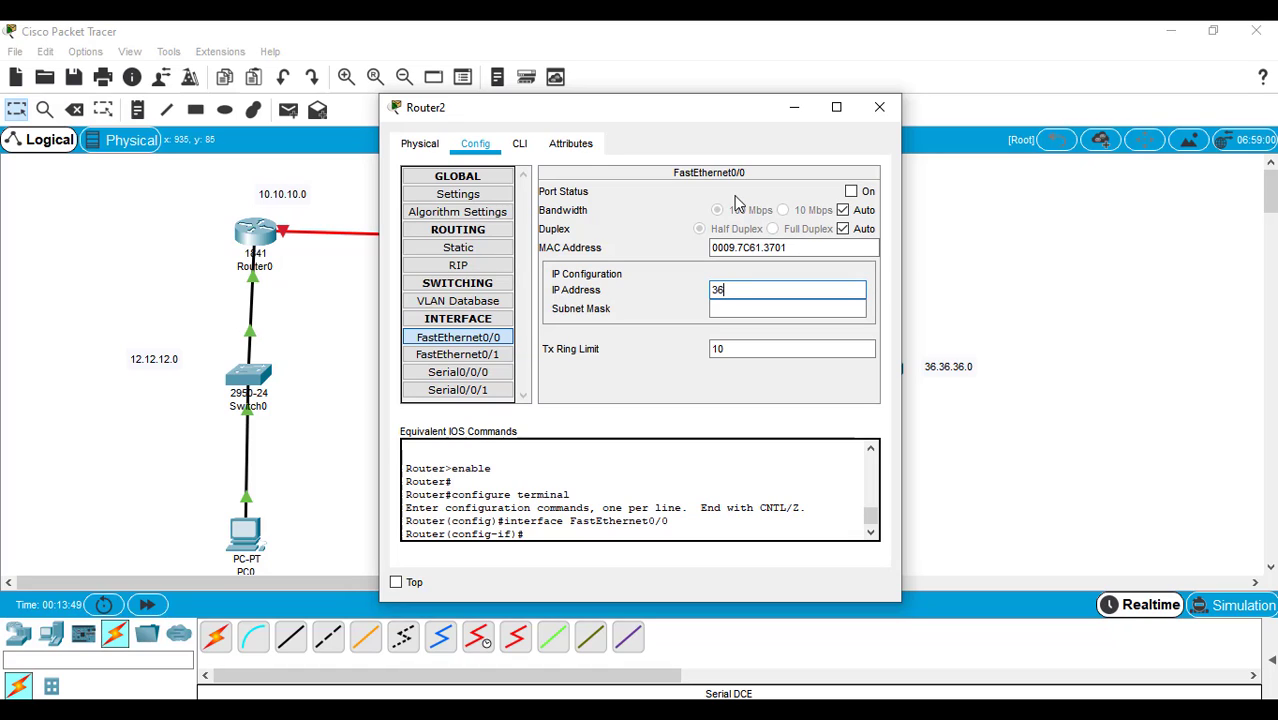
pyautogui.write('36.36.36.1')
pyautogui.press('Return')
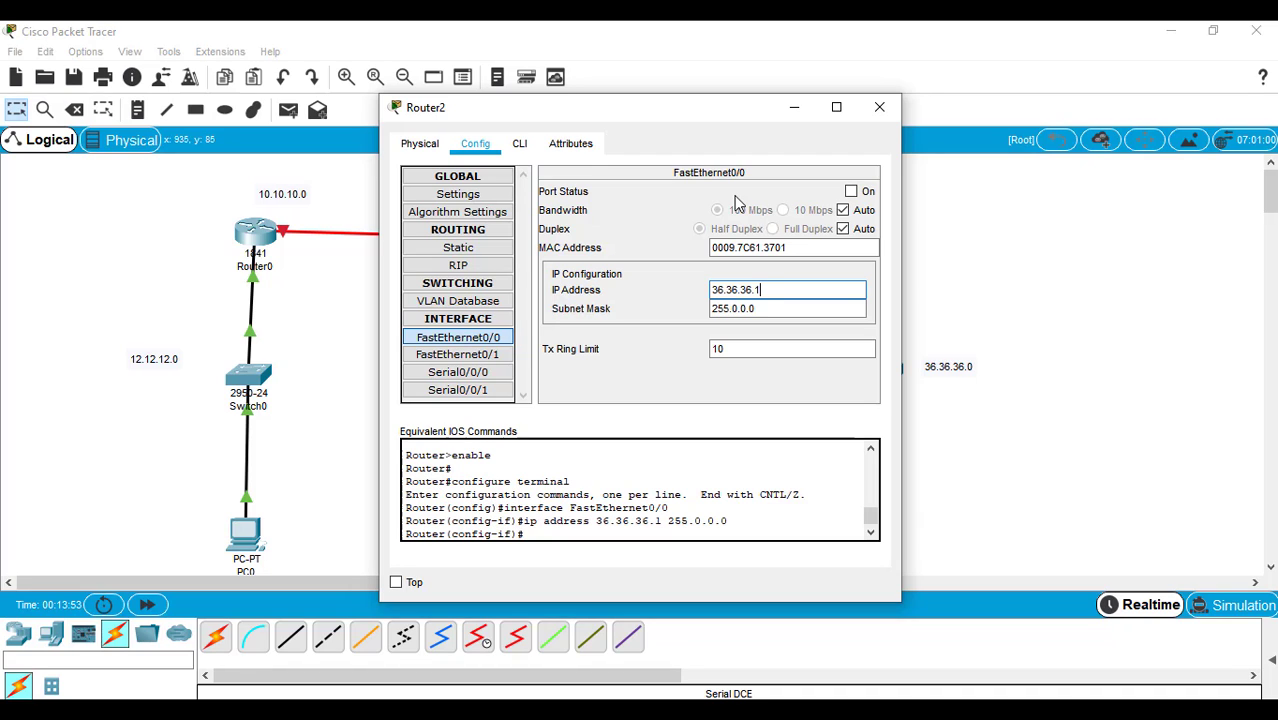
pyautogui.click(851, 191)
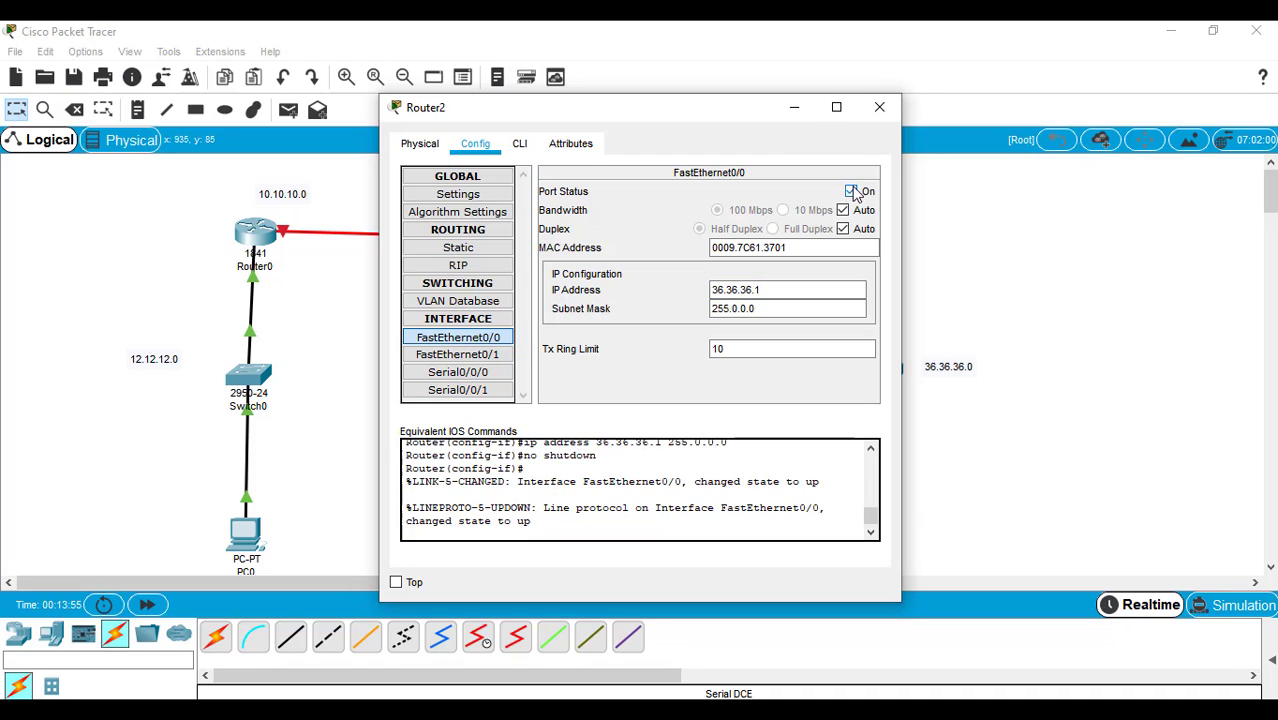
pyautogui.click(877, 109)
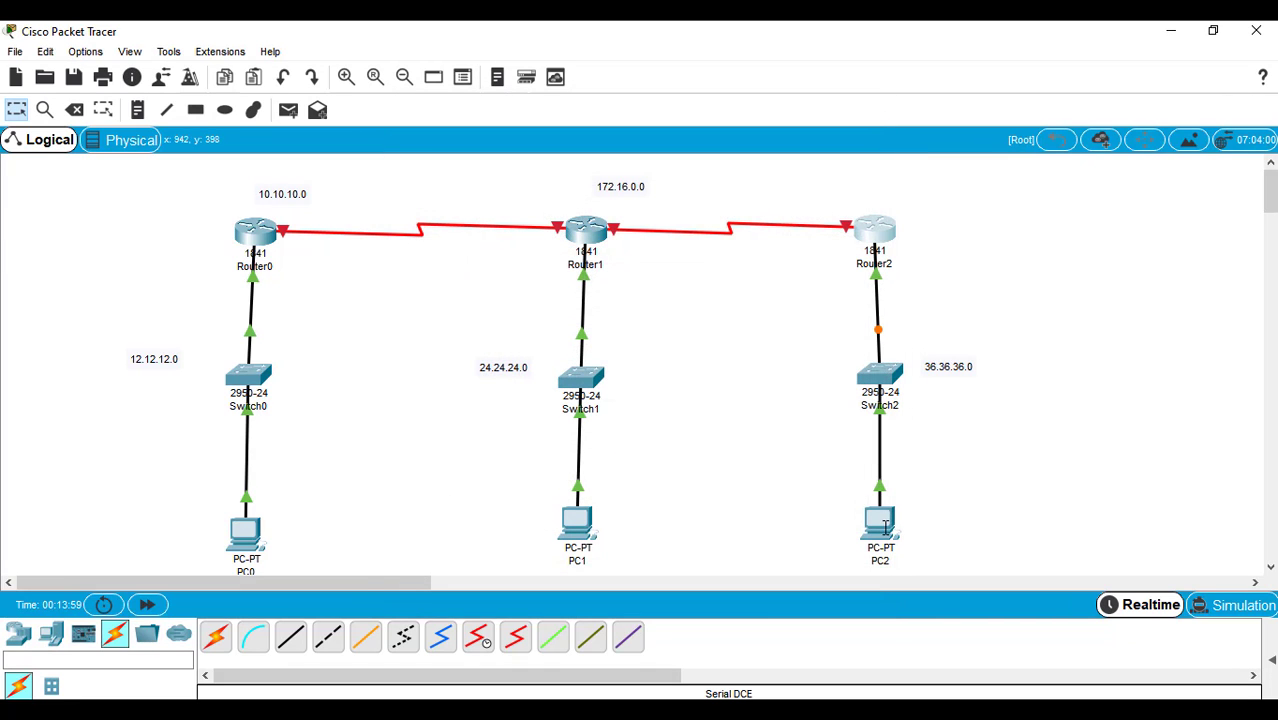
# Step: Give PC2 the static IP address 36.36.36.2
pyautogui.click(880, 522)
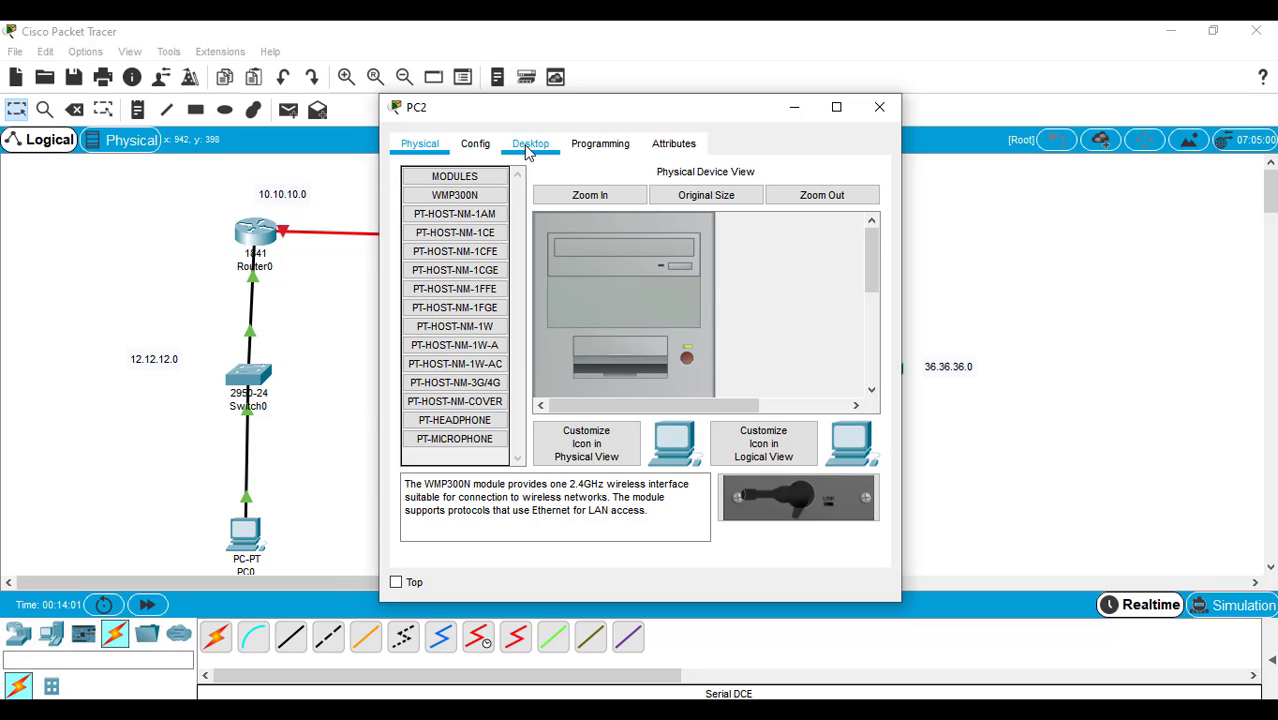
pyautogui.click(529, 146)
pyautogui.click(455, 219)
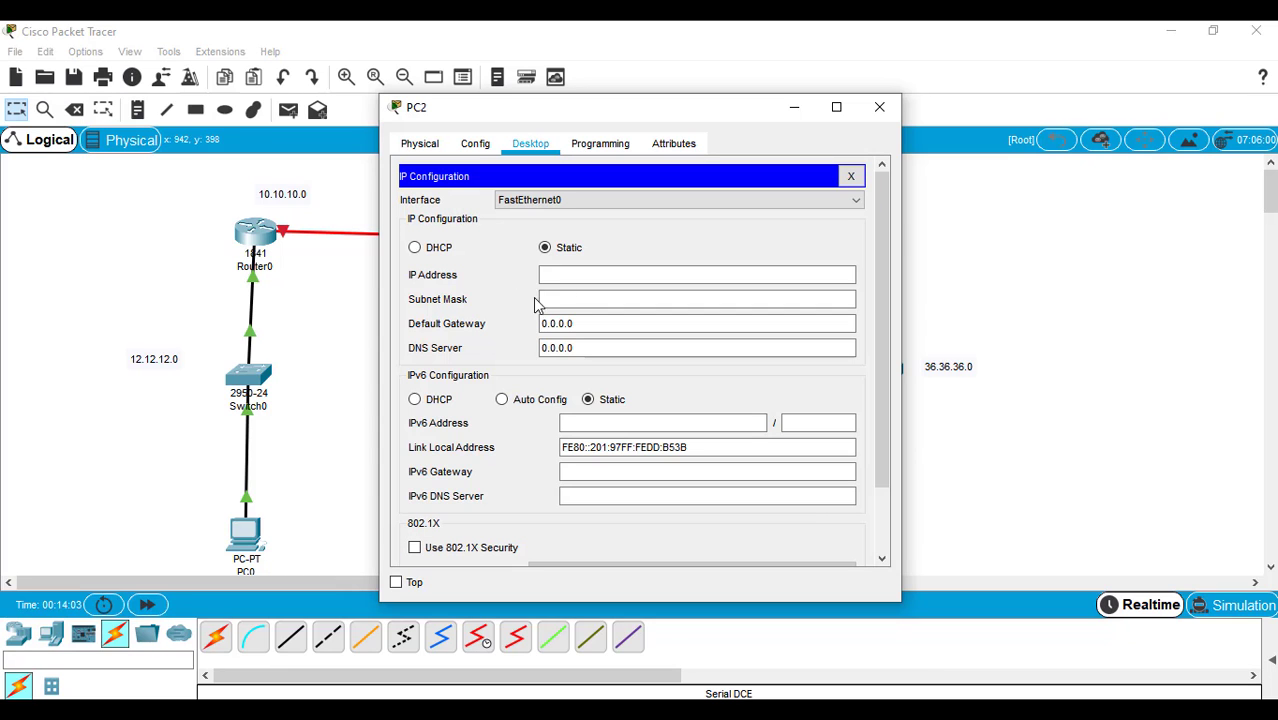
pyautogui.click(563, 275)
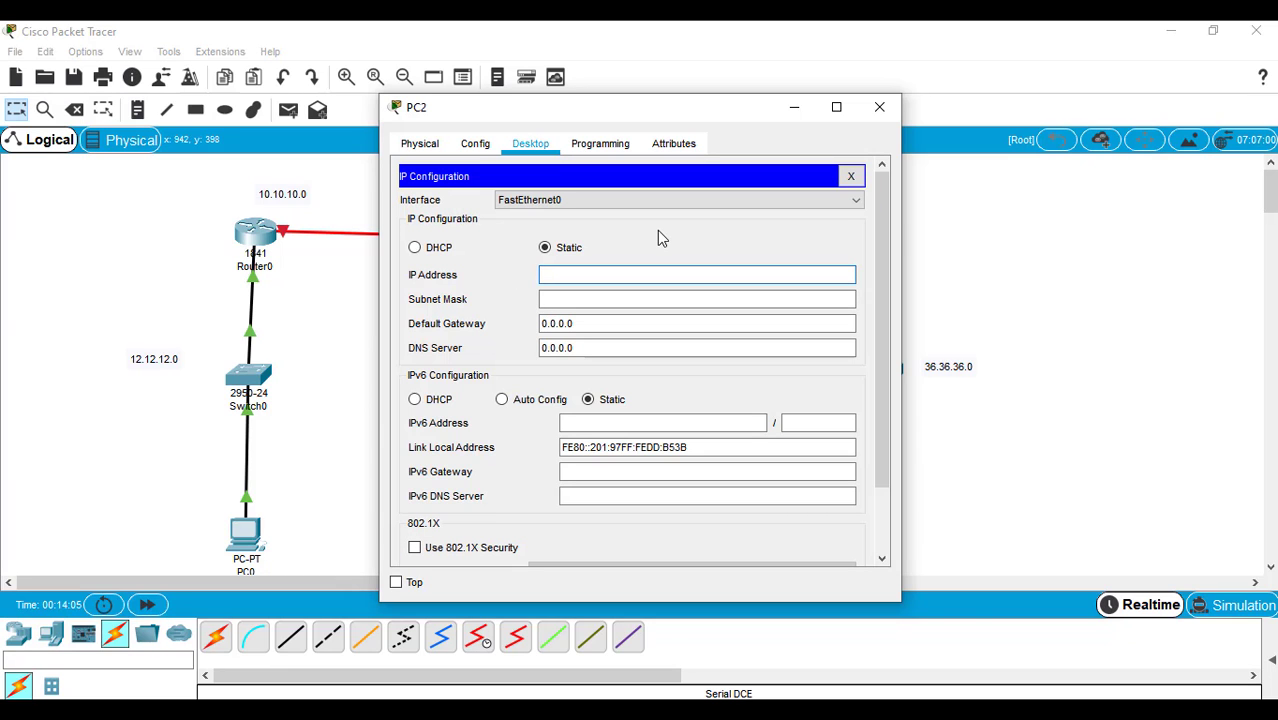
pyautogui.write('36.36.36.')
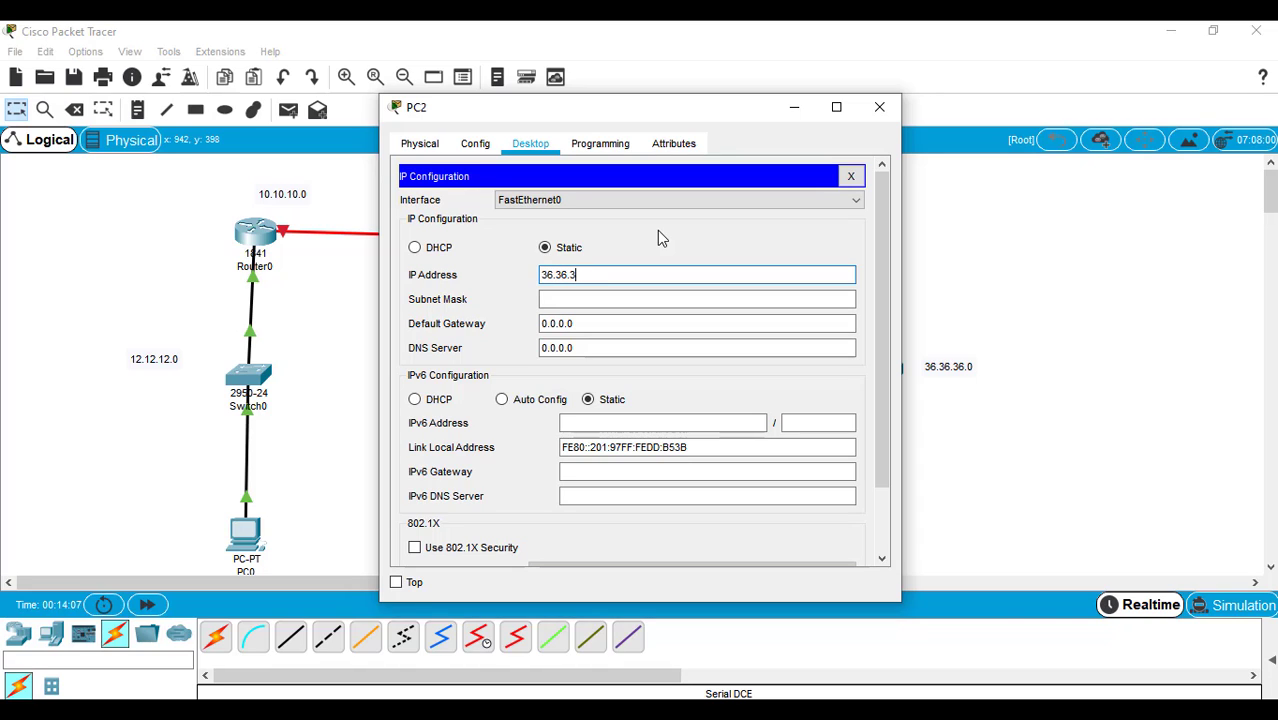
pyautogui.write('2')
# Step: Fill in PC2's subnet mask 255.0.0.0, set its default gateway to 36.36.36.1 and close its configuration window
pyautogui.click(662, 323)
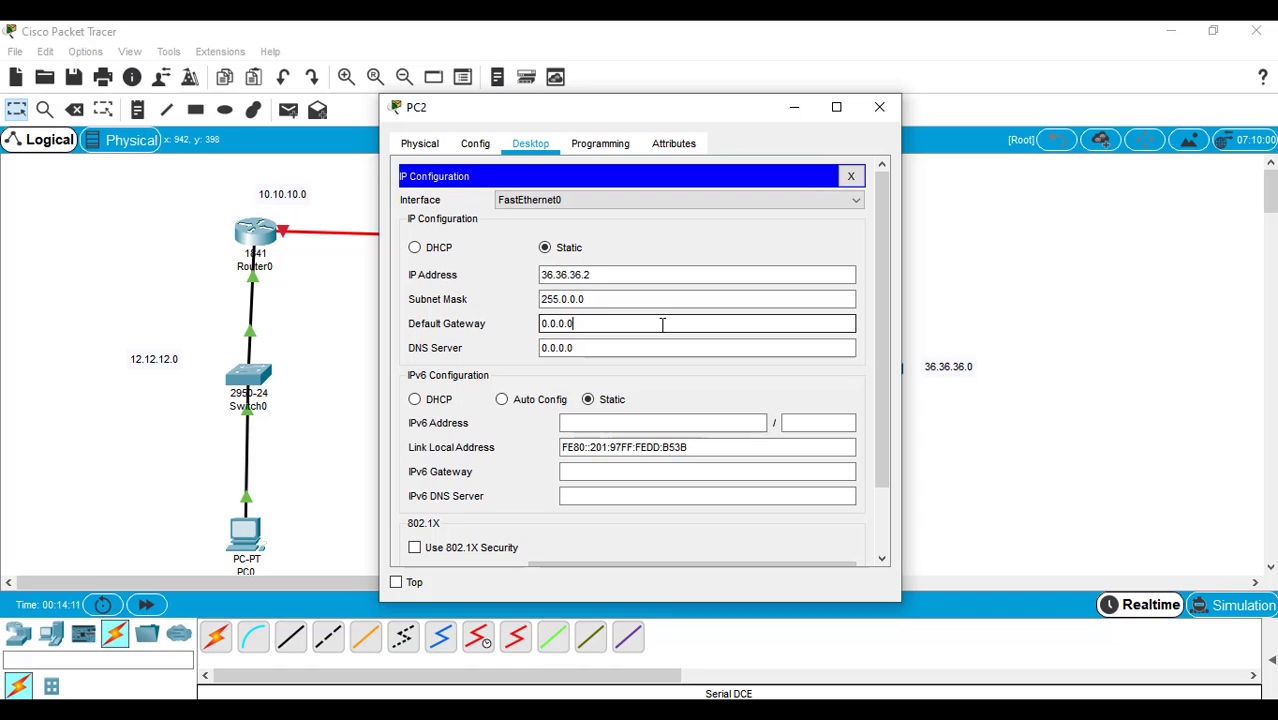
pyautogui.press('BackSpace')
pyautogui.press('BackSpace')
pyautogui.press('BackSpace')
pyautogui.press('BackSpace')
pyautogui.press('BackSpace')
pyautogui.press('BackSpace')
pyautogui.press('BackSpace')
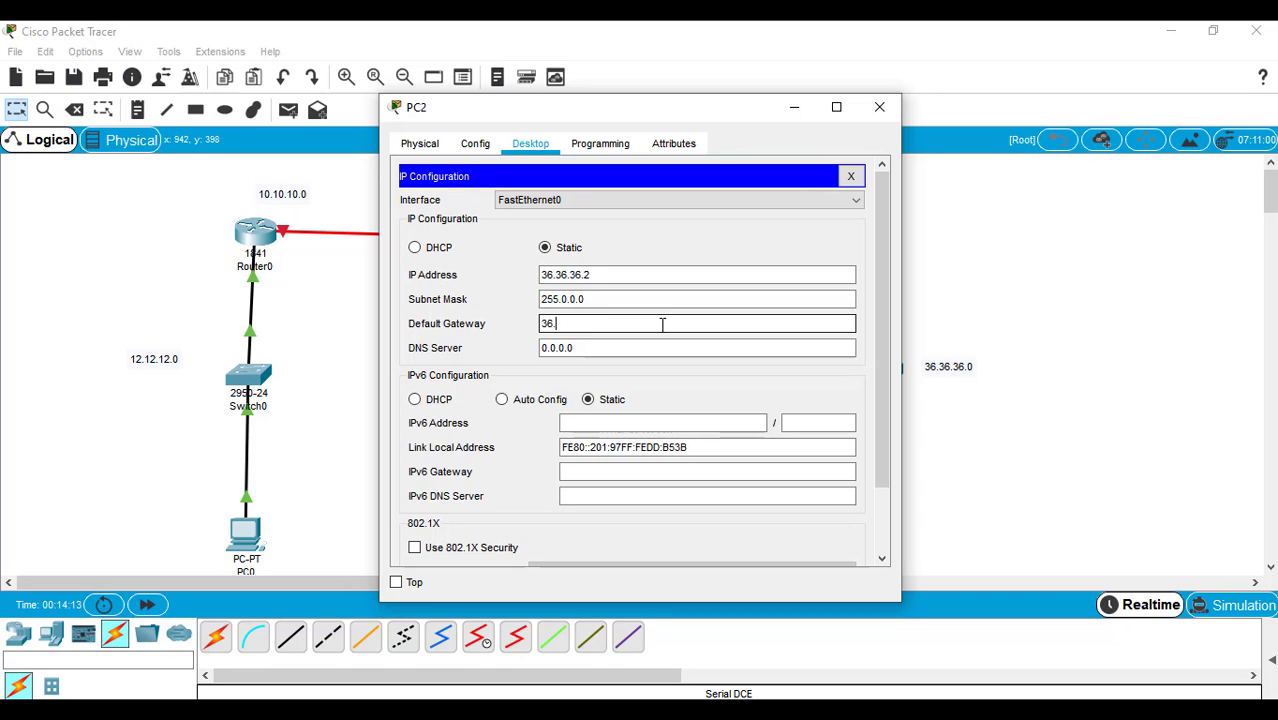
pyautogui.write('36.36.36.')
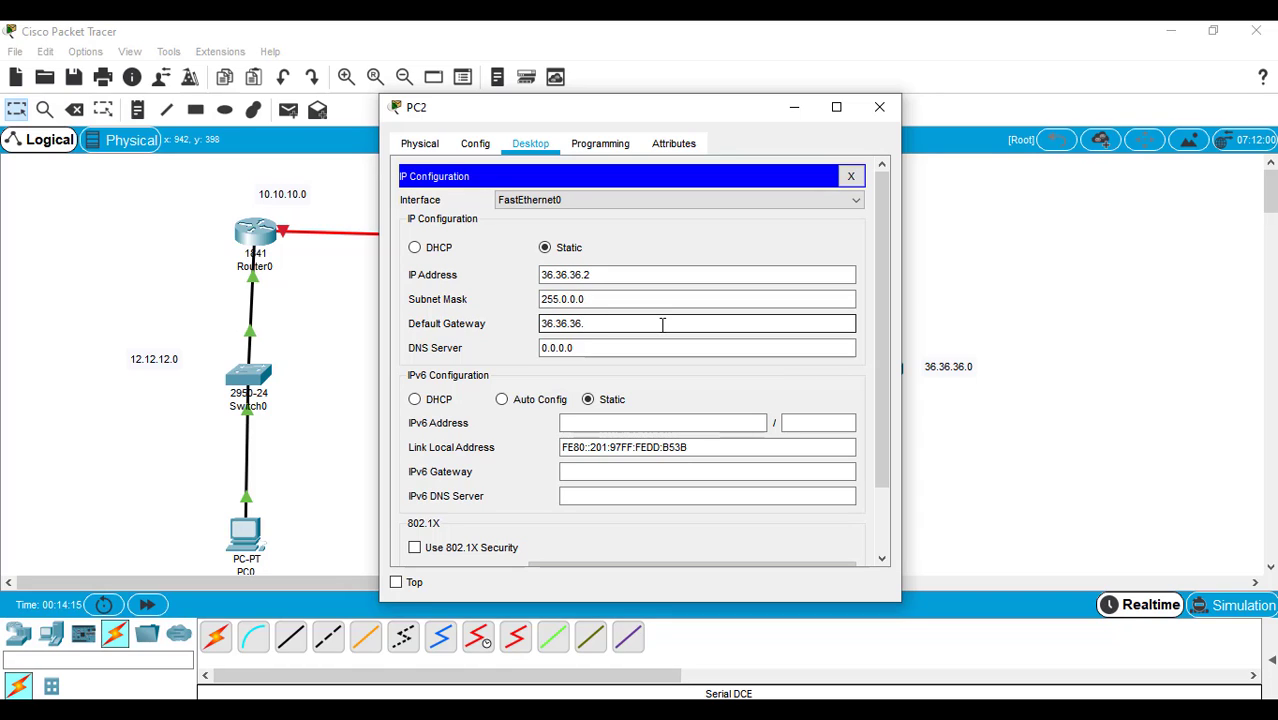
pyautogui.write('1')
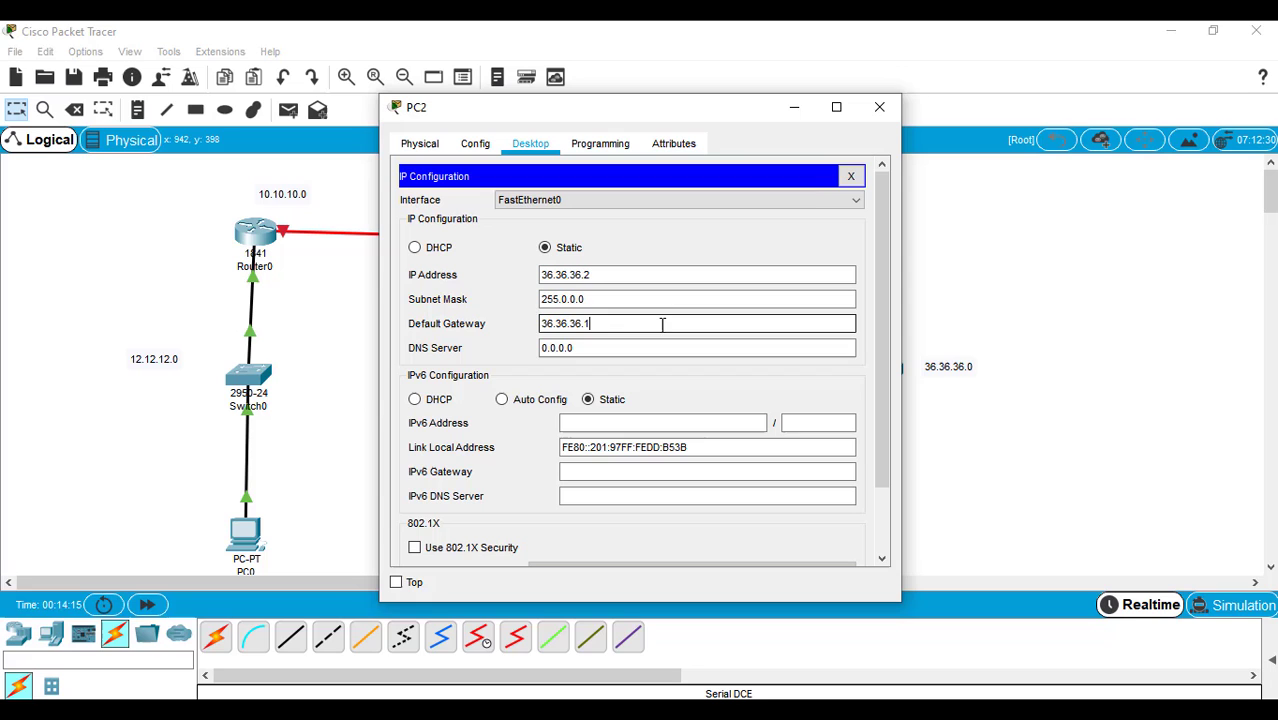
pyautogui.click(880, 108)
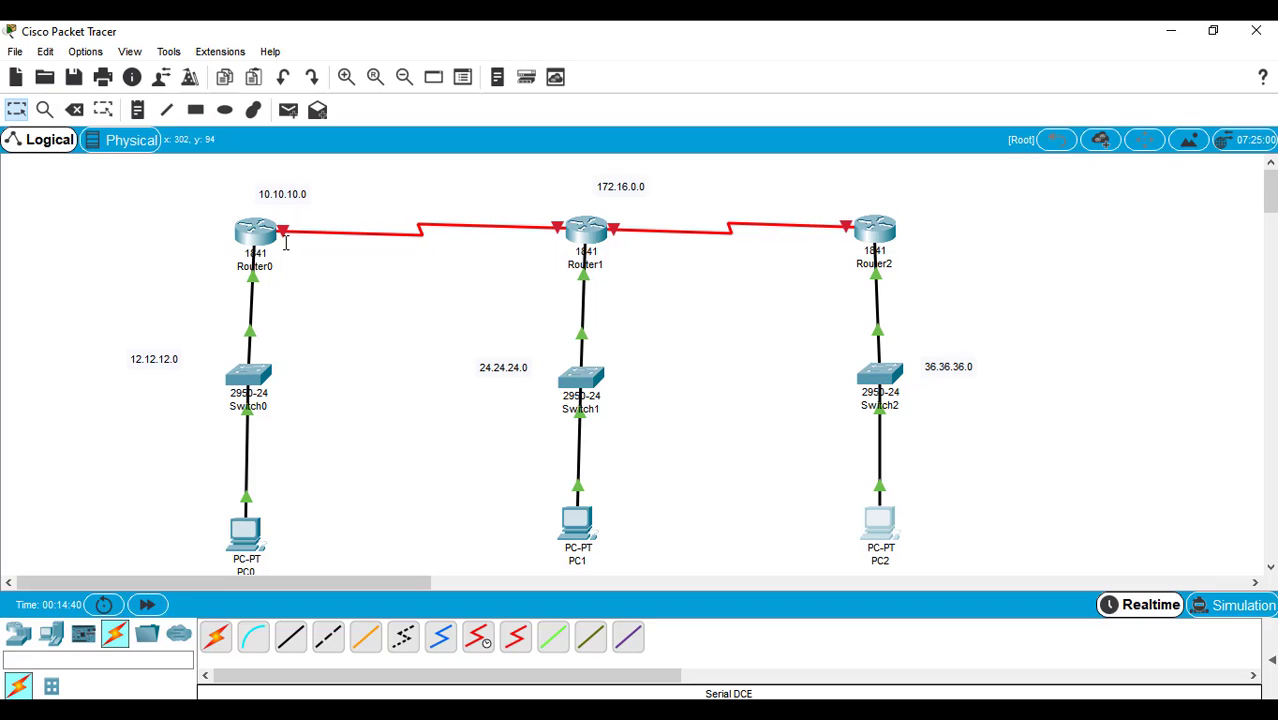
# Step: Assign Router0's Serial0/0/0 the IP address 10.10.10.1 with mask 255.0.0.0 and enable the port
pyautogui.click(256, 232)
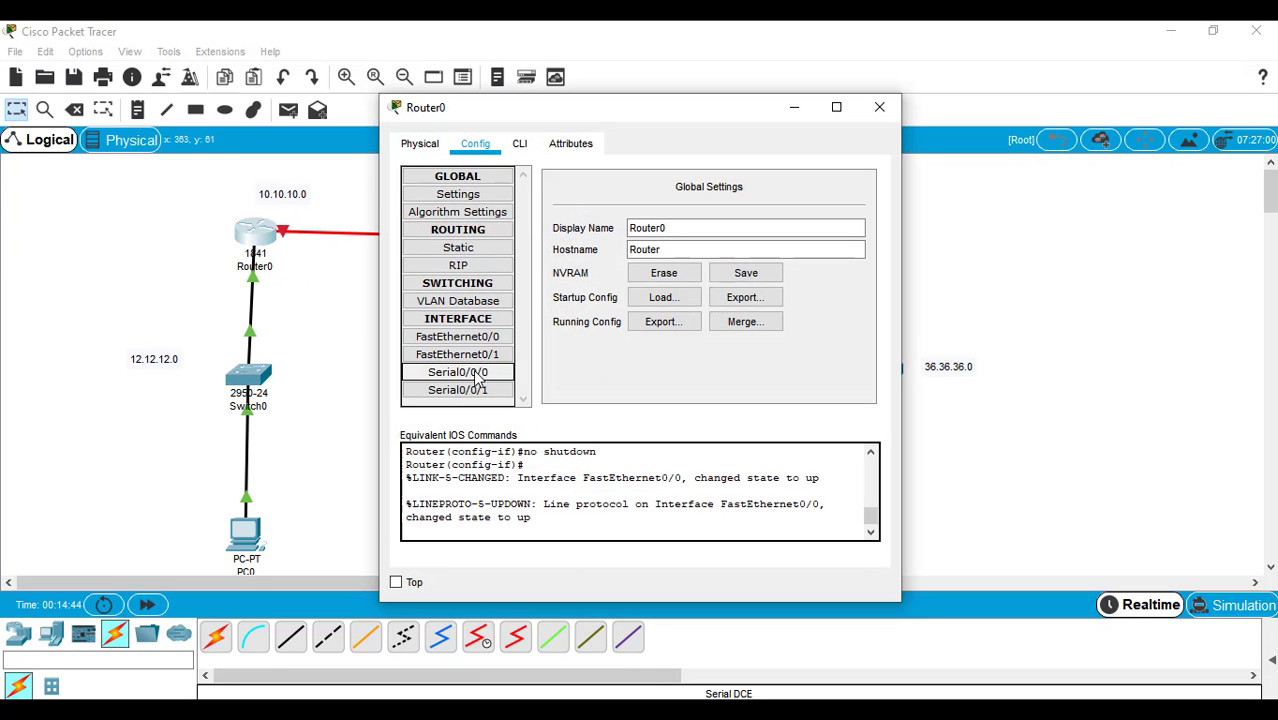
pyautogui.click(477, 376)
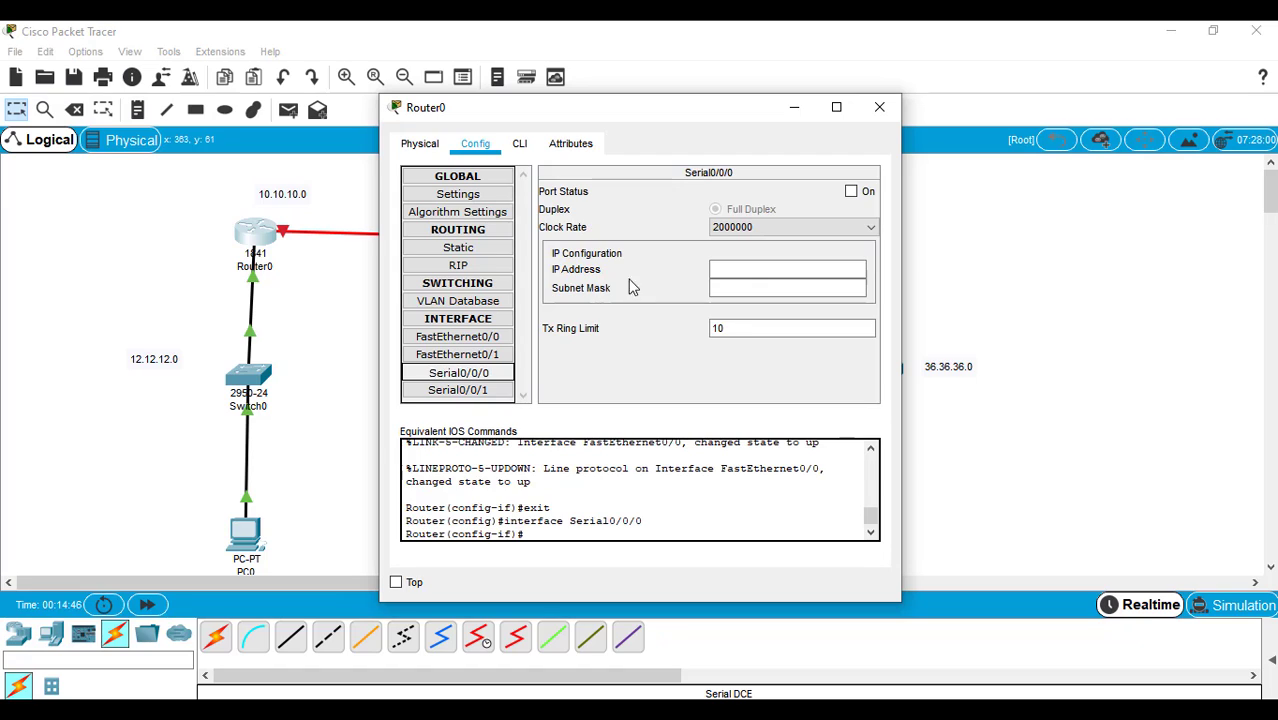
pyautogui.click(741, 271)
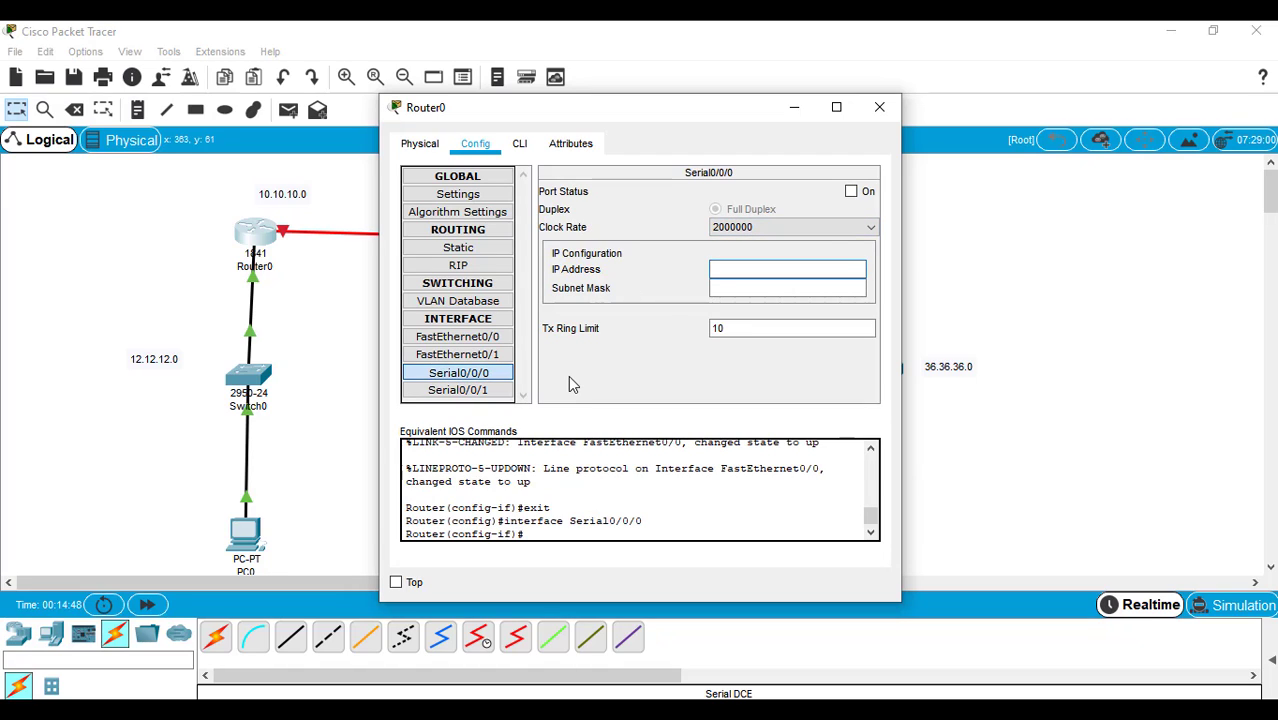
pyautogui.write('10.10.10.1')
pyautogui.press('Return')
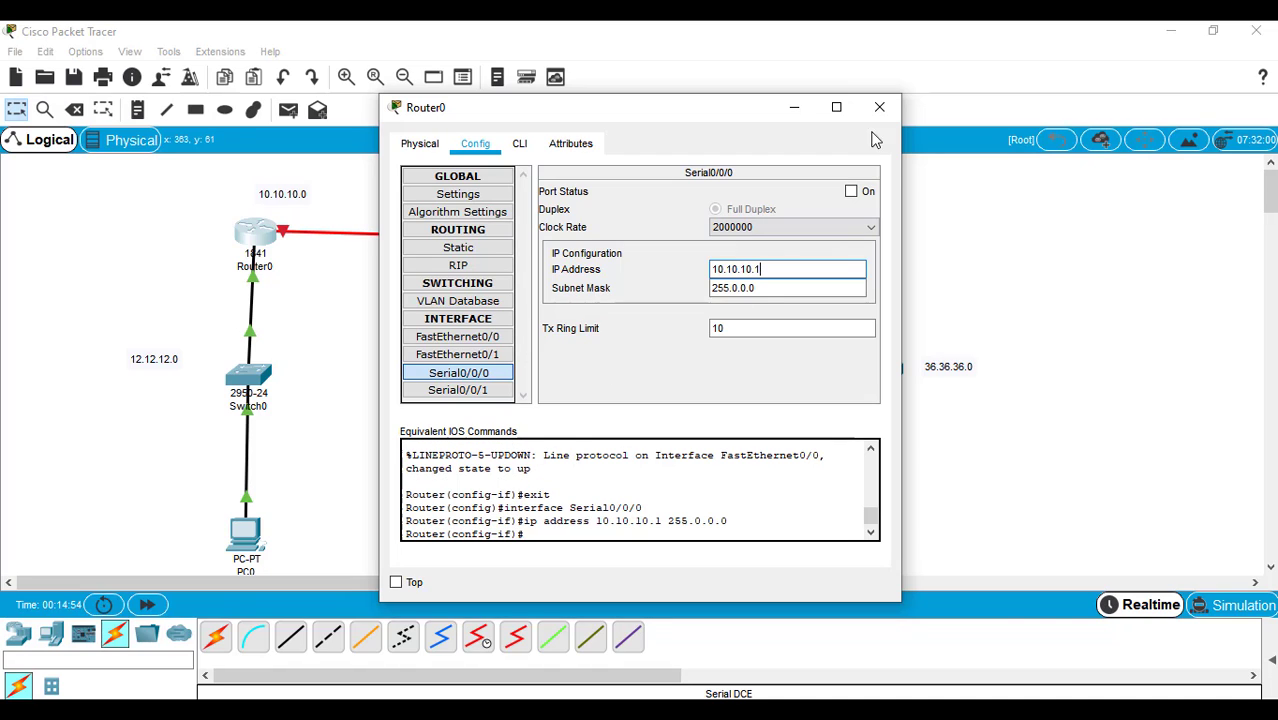
pyautogui.click(851, 192)
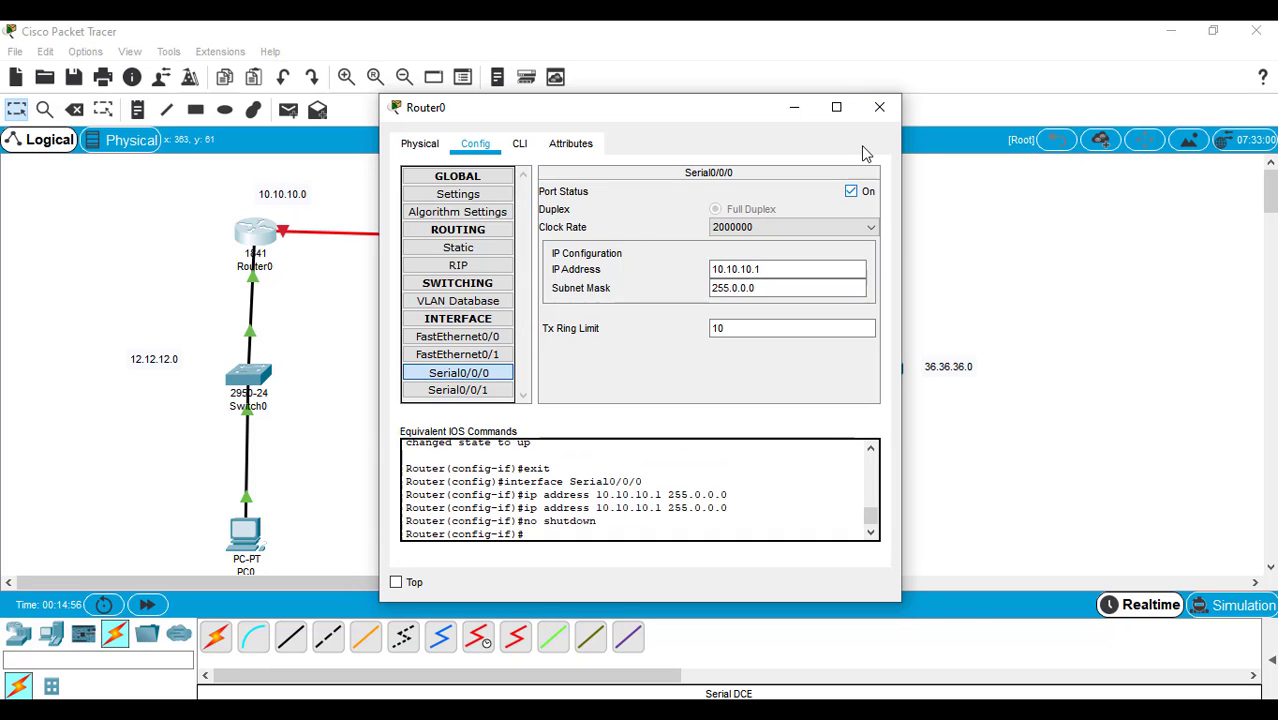
pyautogui.click(876, 113)
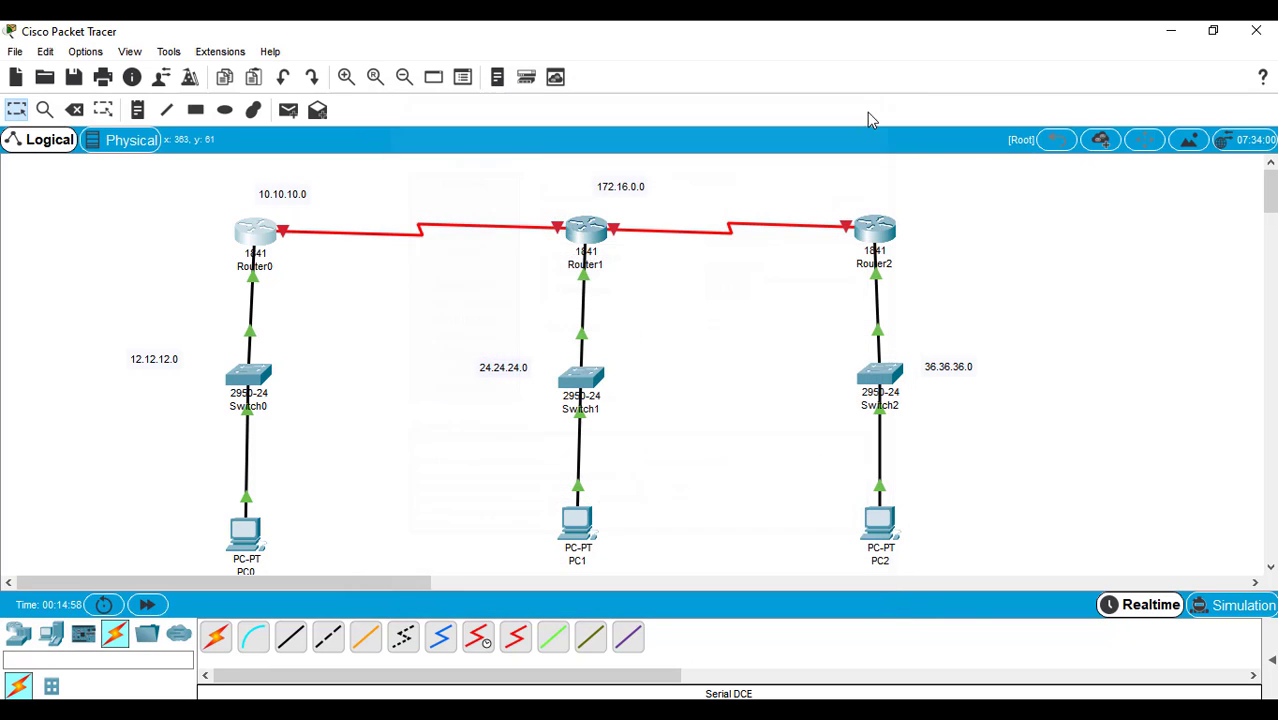
# Step: Assign Router1's Serial0/0/0 the IP address 10.10.10.2 with mask 255.0.0.0 and enable the port
pyautogui.click(583, 232)
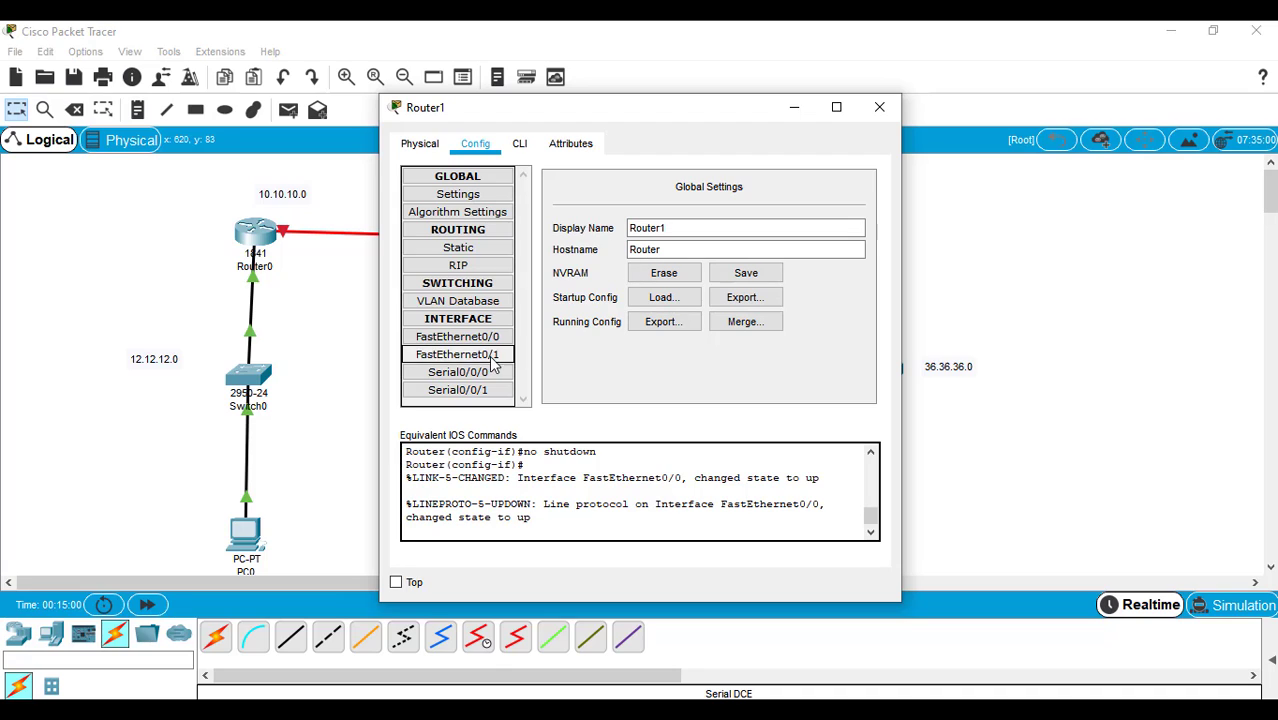
pyautogui.click(484, 372)
pyautogui.click(721, 267)
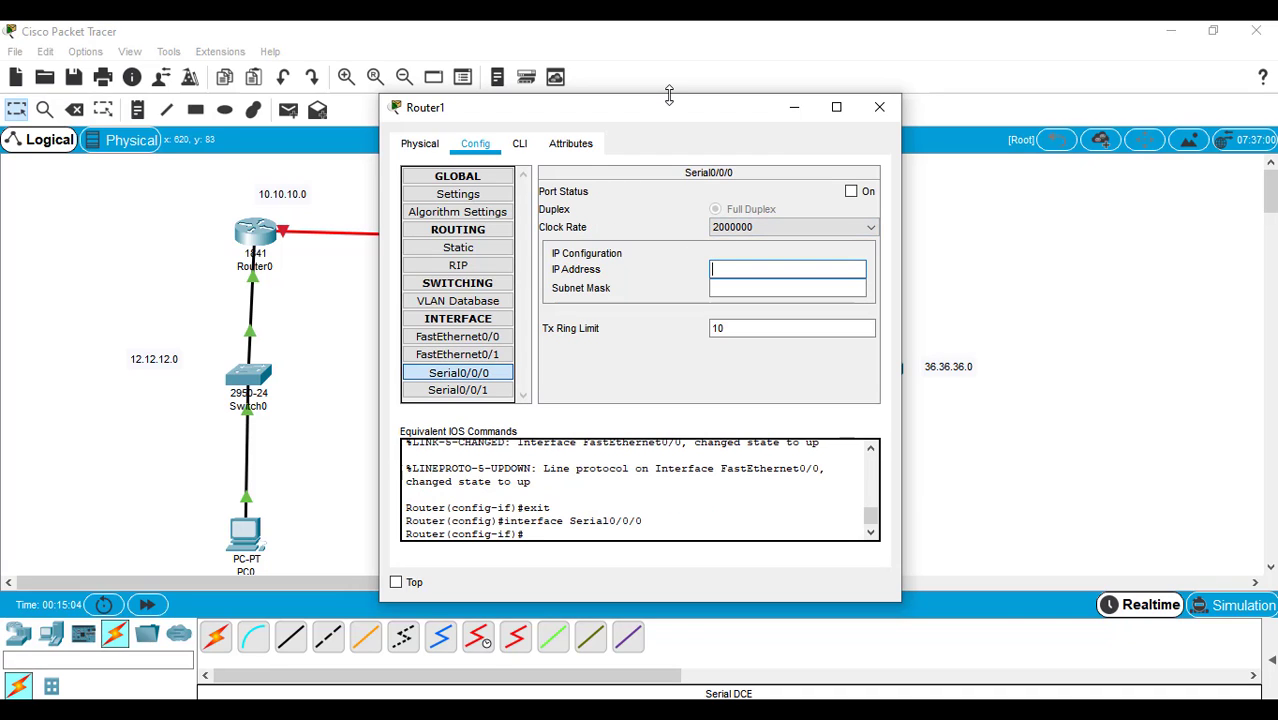
pyautogui.write('10.10.10.2')
pyautogui.press('Return')
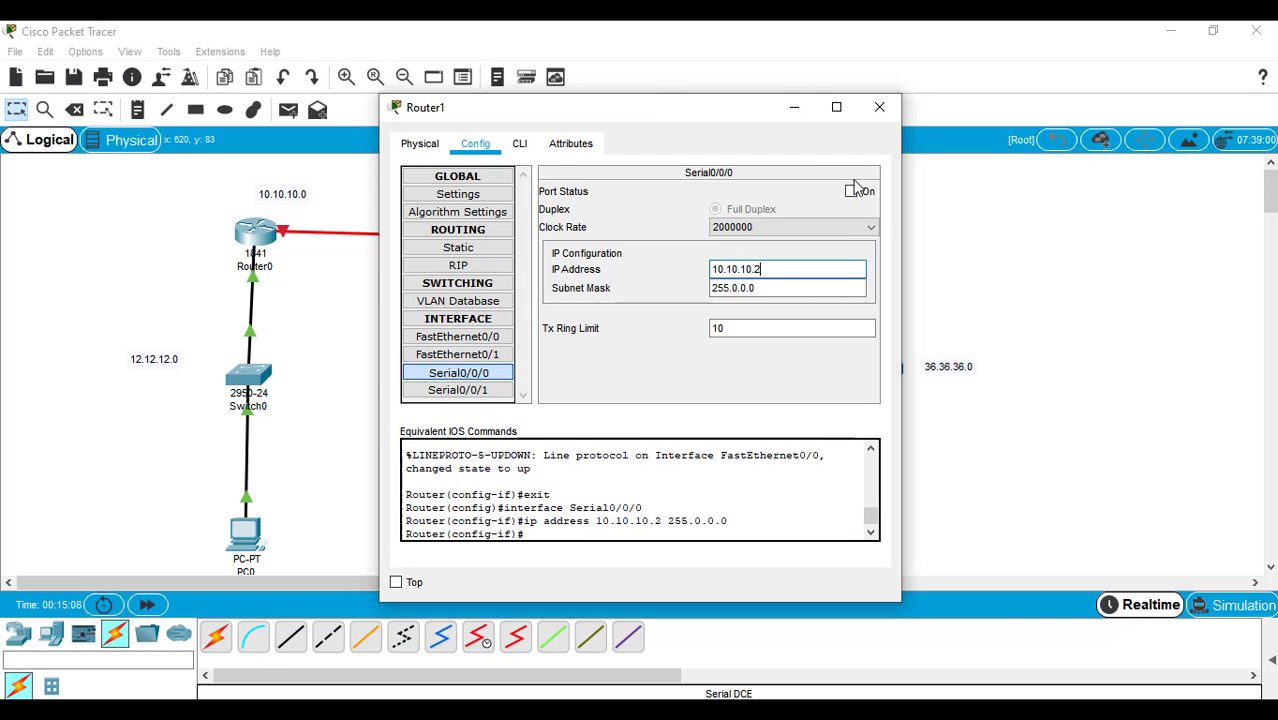
# Step: Assign Router1's Serial0/0/1 the IP address 172.16.0.1 with mask 255.255.0.0 and enable the port
pyautogui.click(432, 392)
pyautogui.click(727, 270)
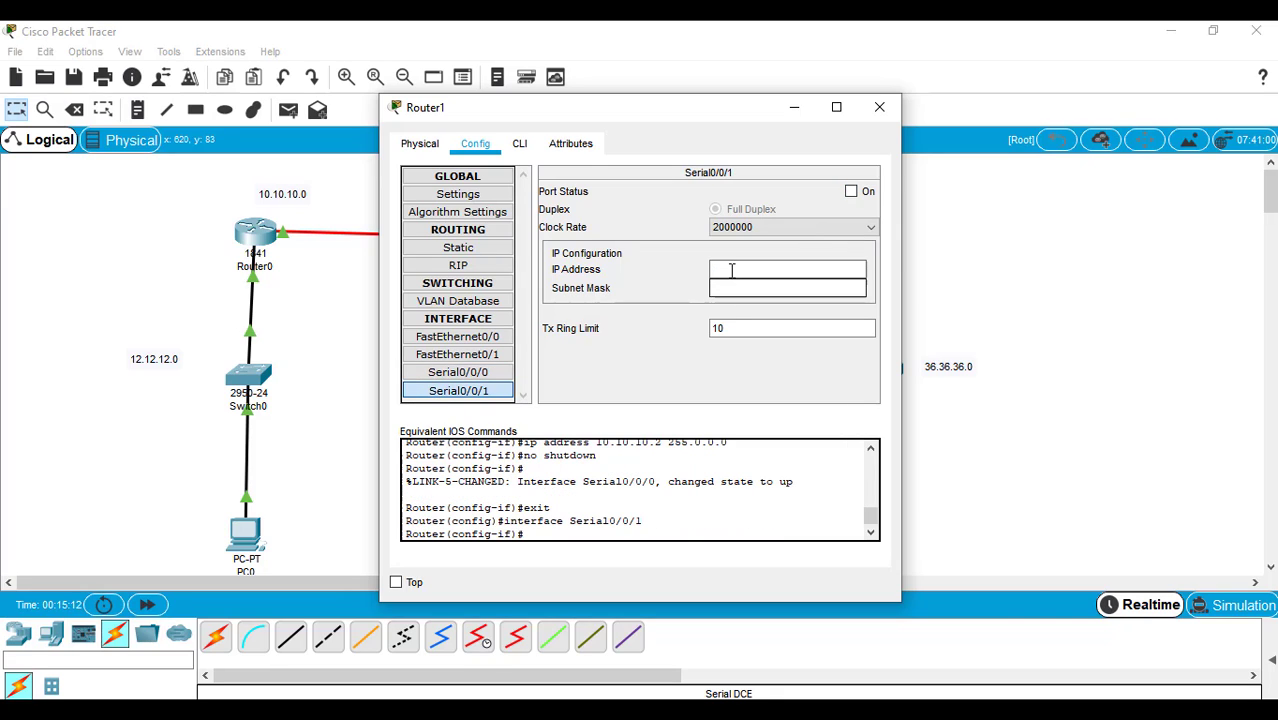
pyautogui.write('17')
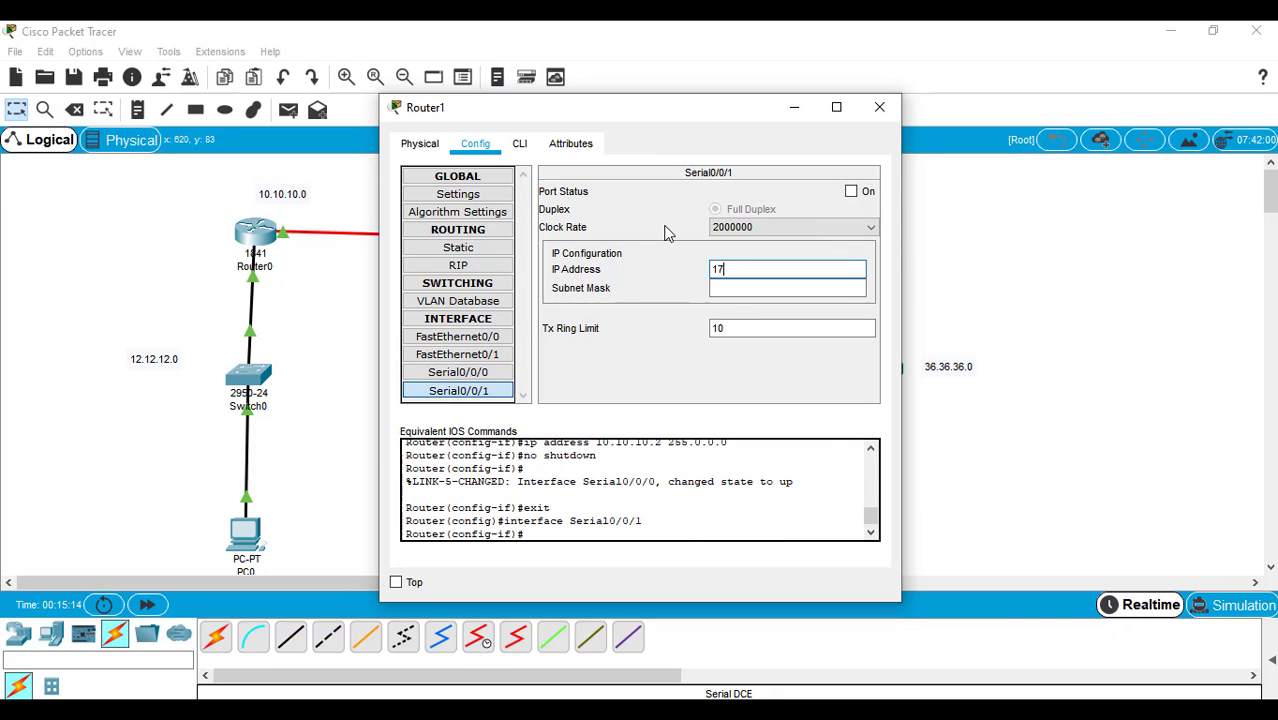
pyautogui.write('2.16.0.1')
pyautogui.press('Return')
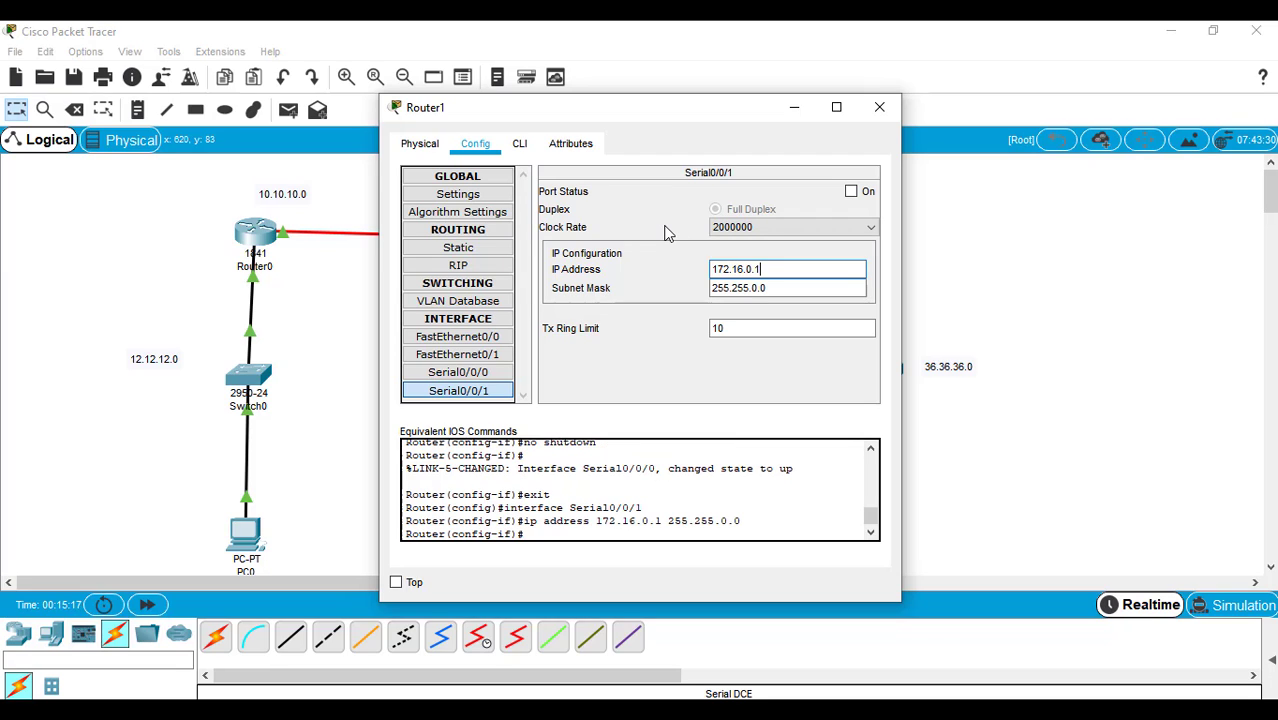
pyautogui.click(851, 191)
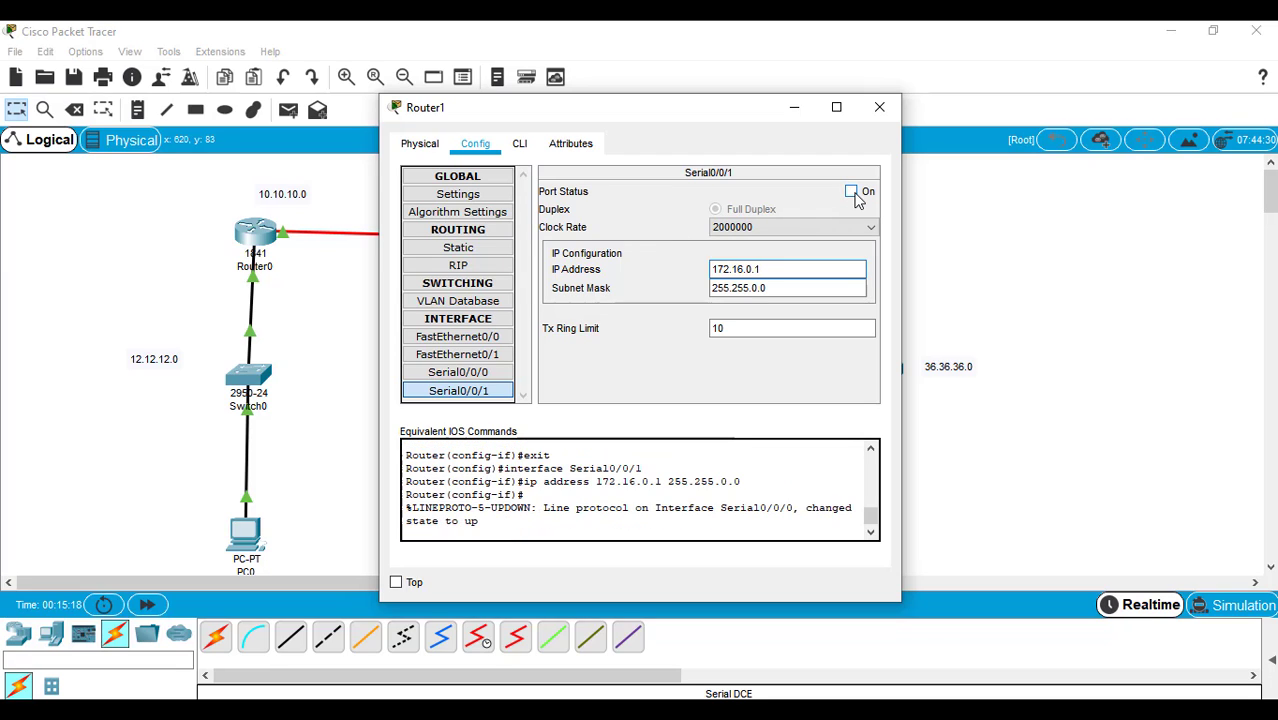
pyautogui.click(879, 107)
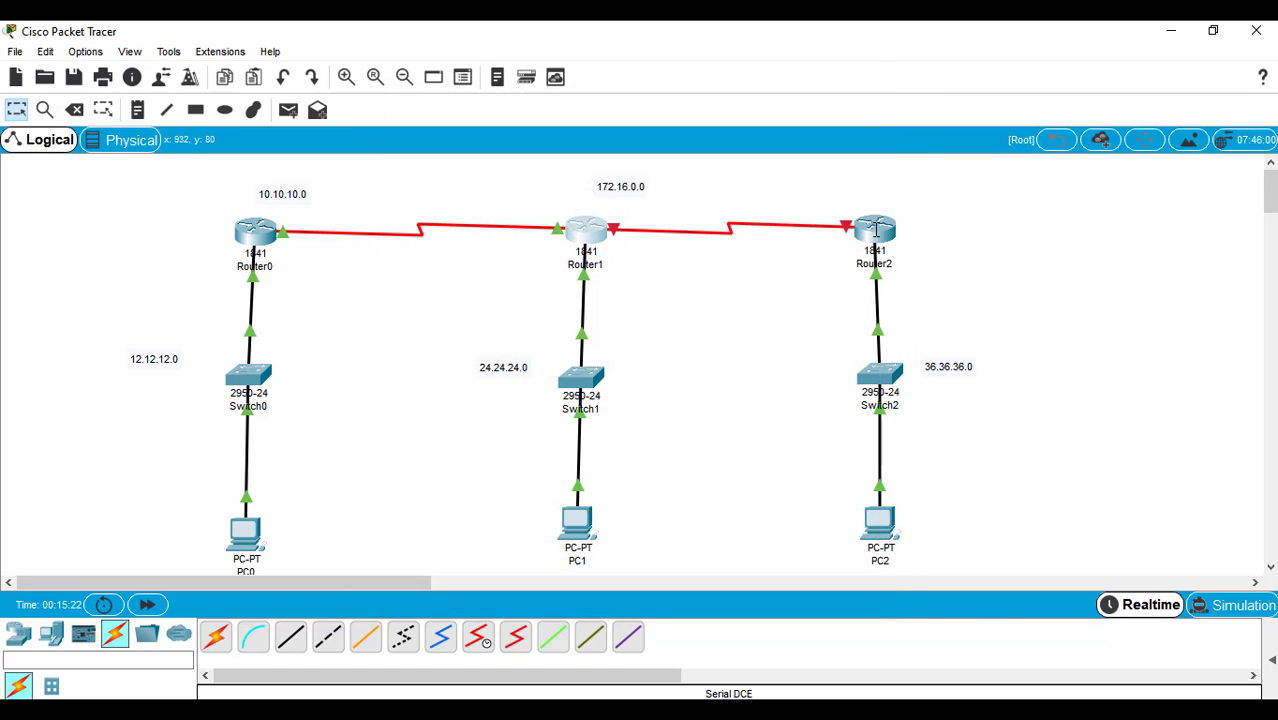
# Step: Assign Router2's Serial0/0/0 the IP address 172.16.0.2 with mask 255.255.0.0 and enable the port
pyautogui.click(873, 228)
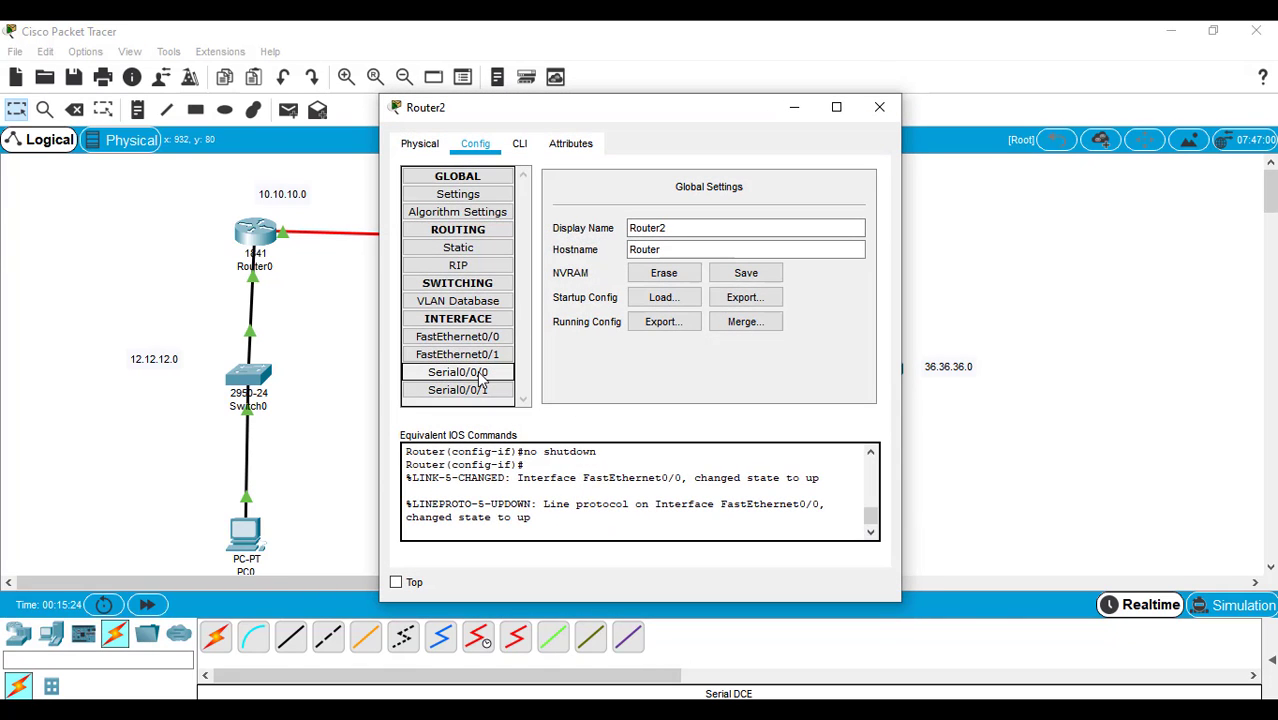
pyautogui.click(460, 372)
pyautogui.click(720, 275)
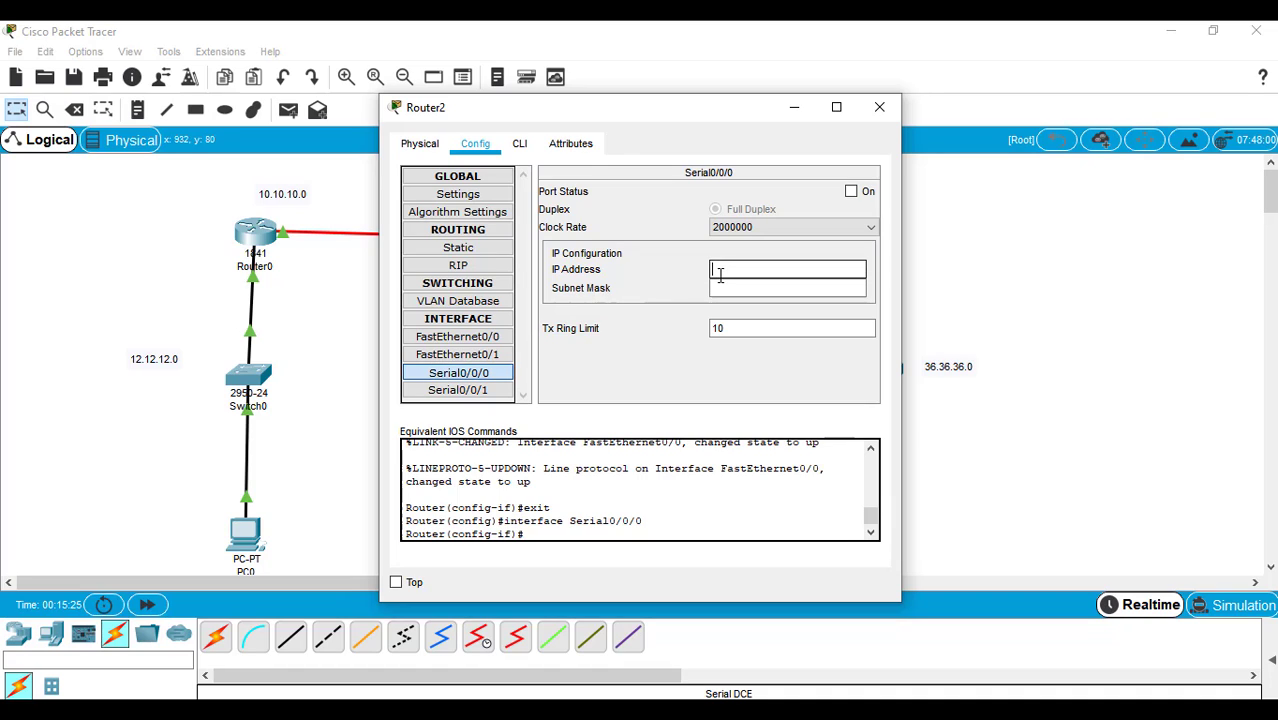
pyautogui.write('172')
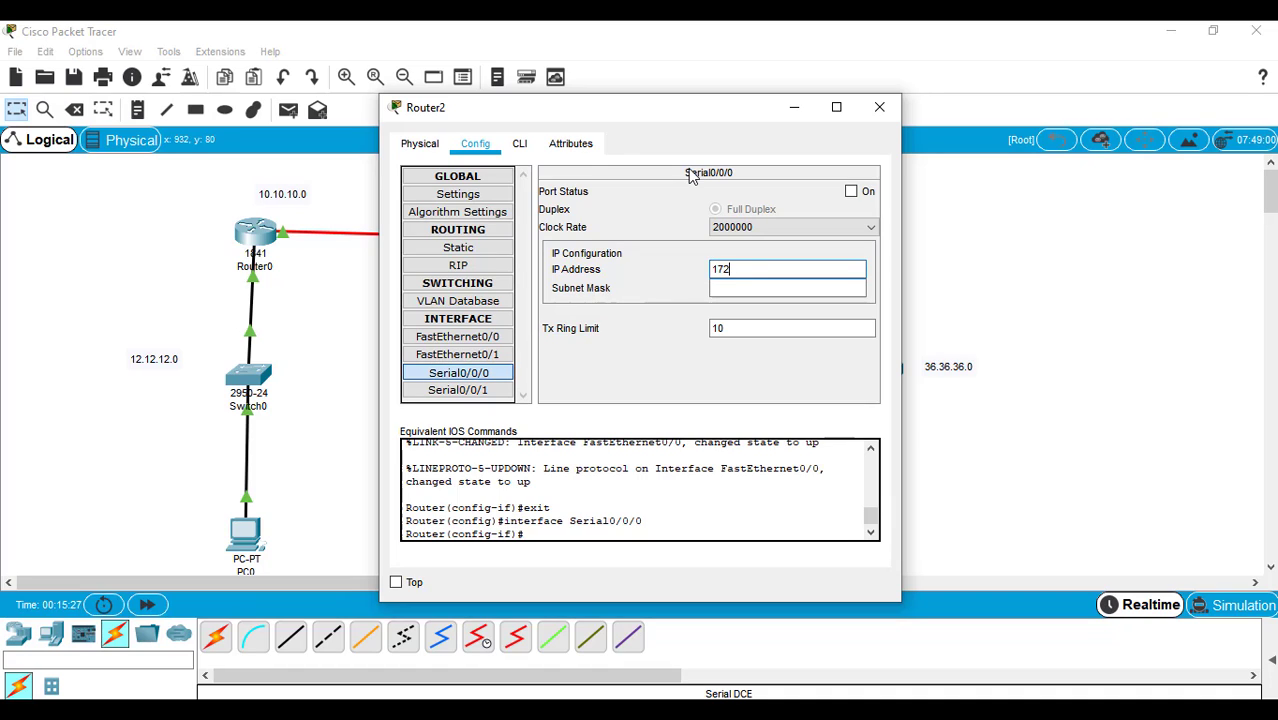
pyautogui.write('.16.0.2')
pyautogui.press('Return')
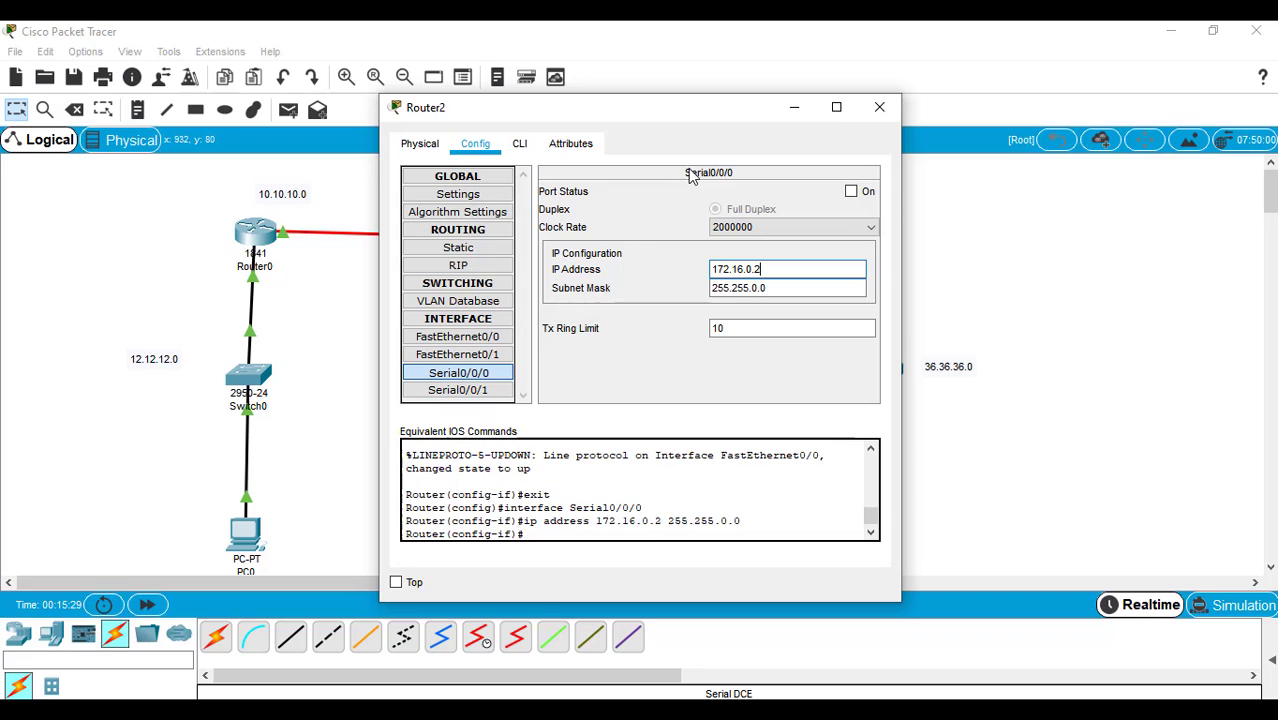
pyautogui.click(850, 191)
pyautogui.click(880, 110)
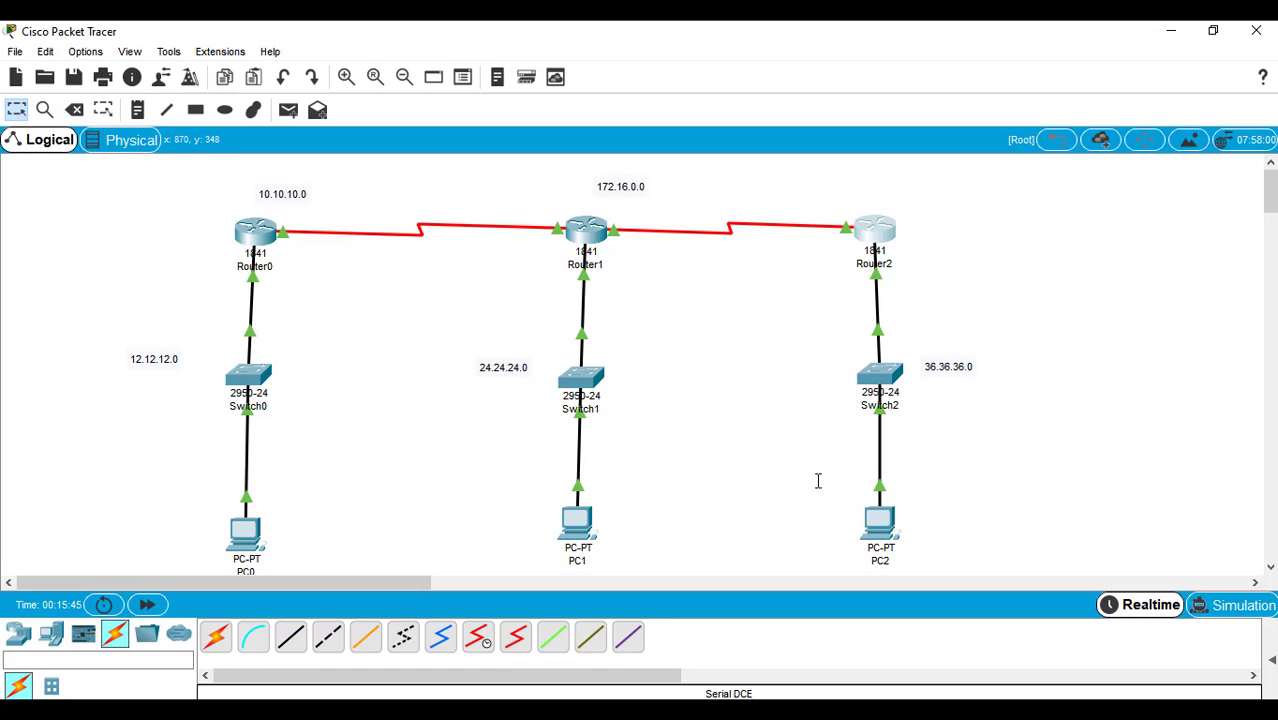
# Step: Send a simple PDU from PC0 to Router0 with the PDU list shown
pyautogui.click(1272, 668)
pyautogui.click(288, 110)
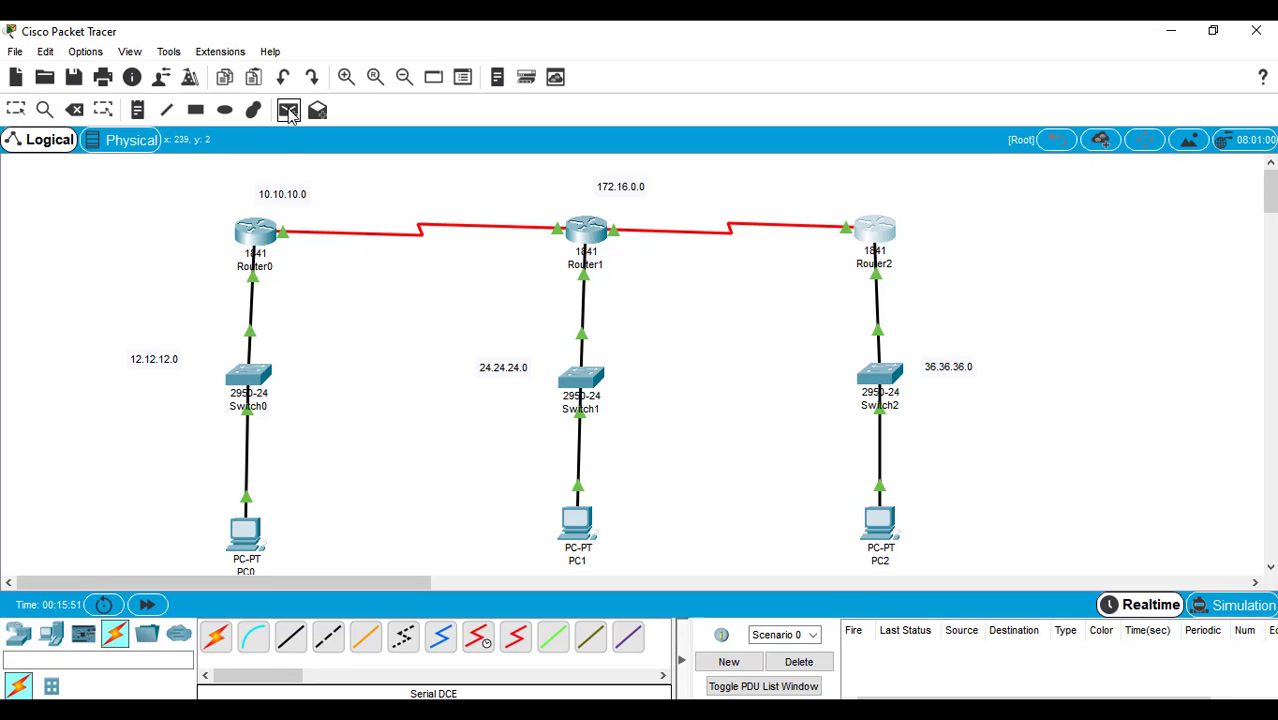
pyautogui.click(245, 535)
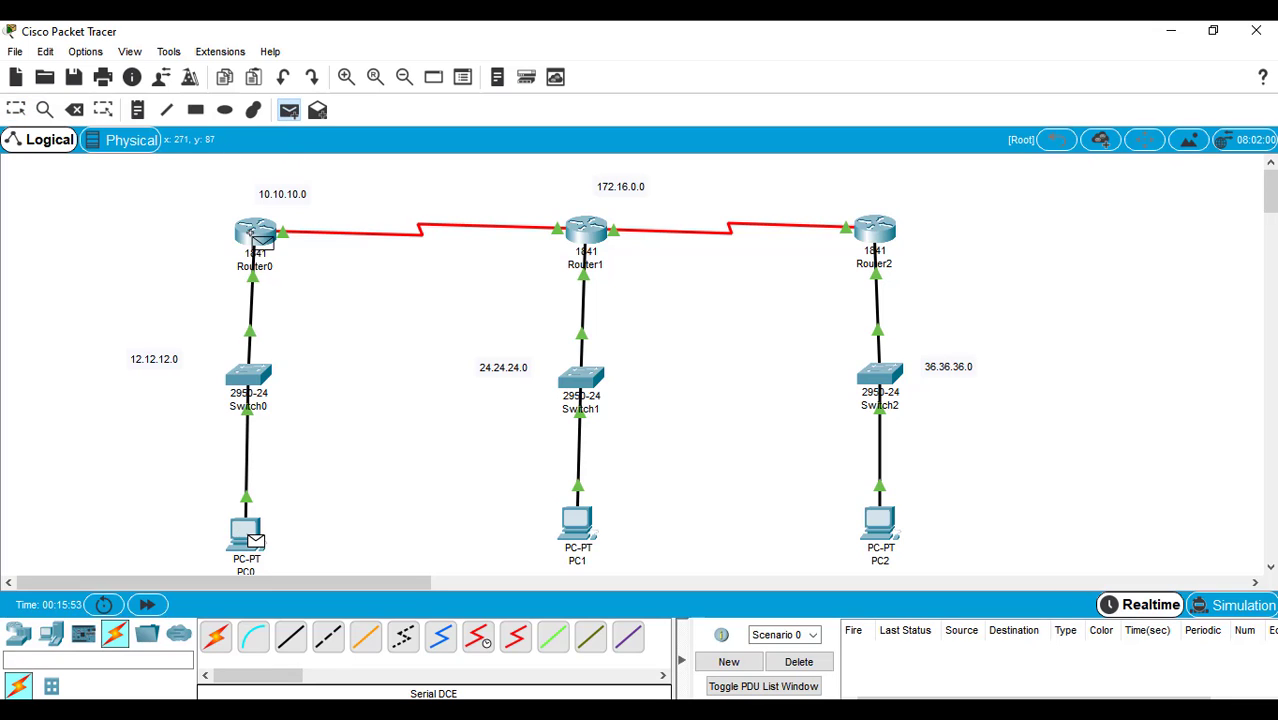
pyautogui.click(258, 238)
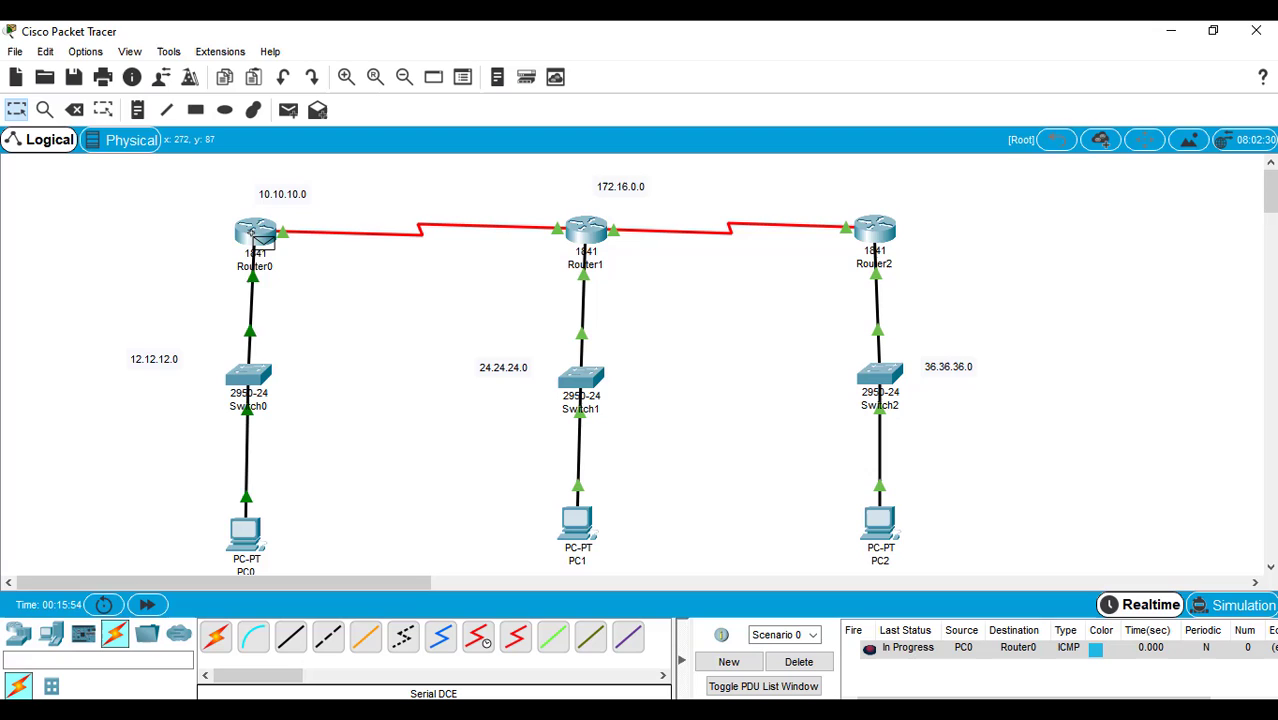
# Step: Send simple PDUs from PC1 to Router1 and from PC2 to Router2
pyautogui.click(289, 111)
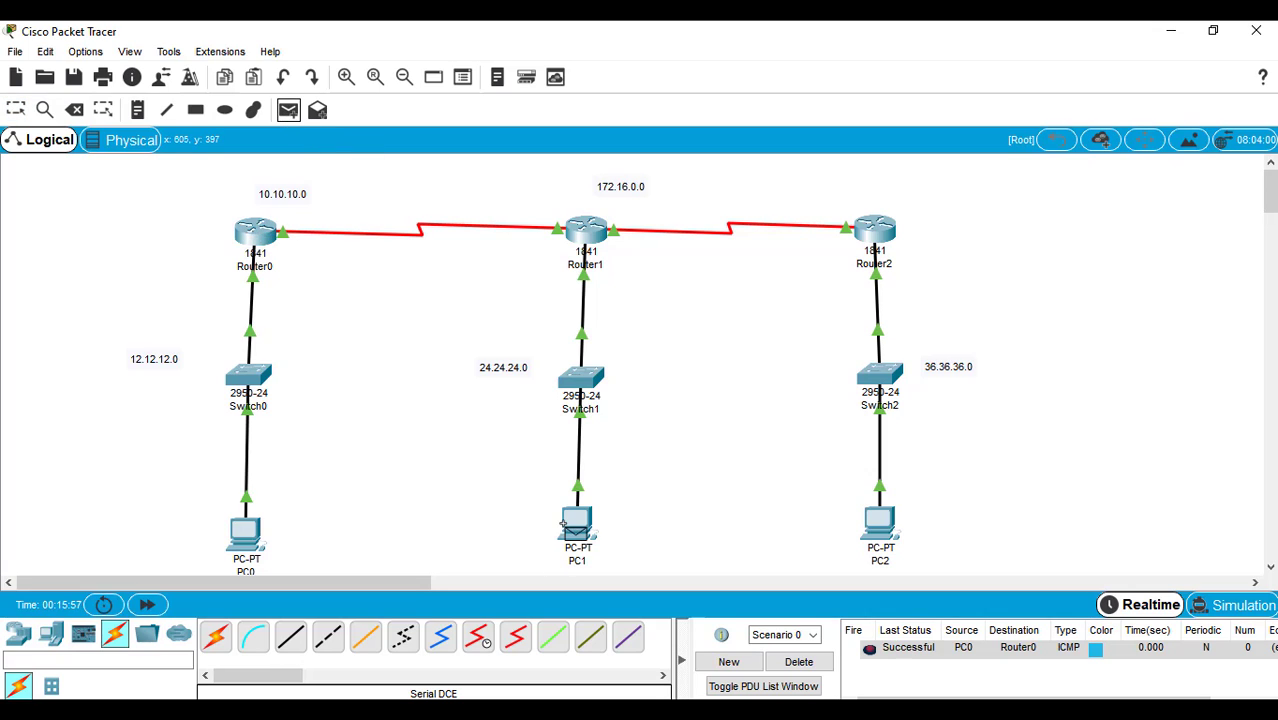
pyautogui.click(576, 522)
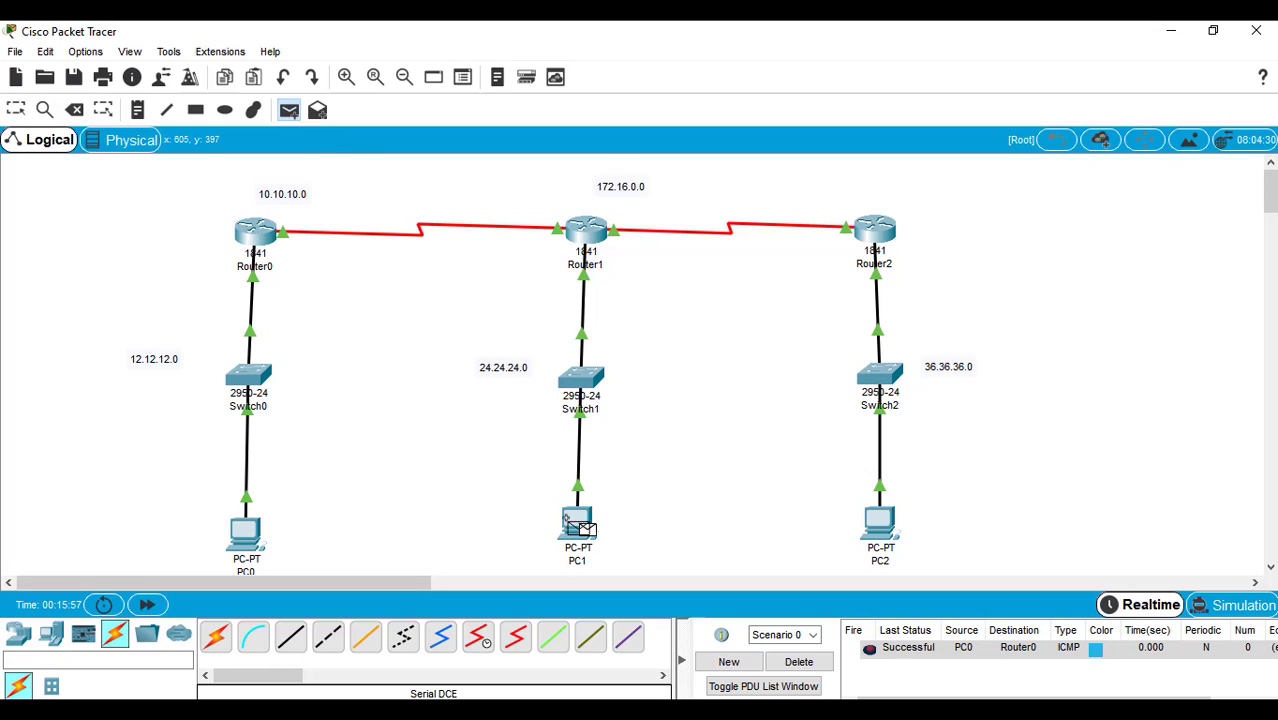
pyautogui.click(581, 241)
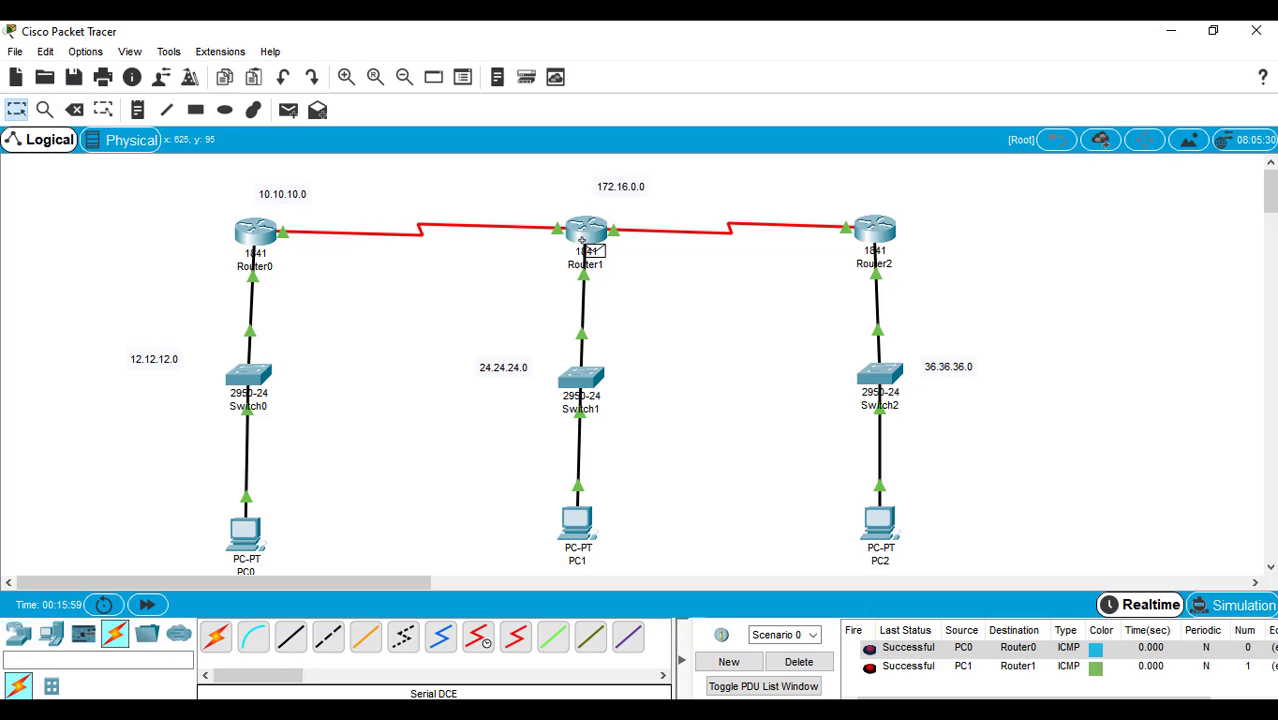
pyautogui.click(289, 111)
pyautogui.click(880, 521)
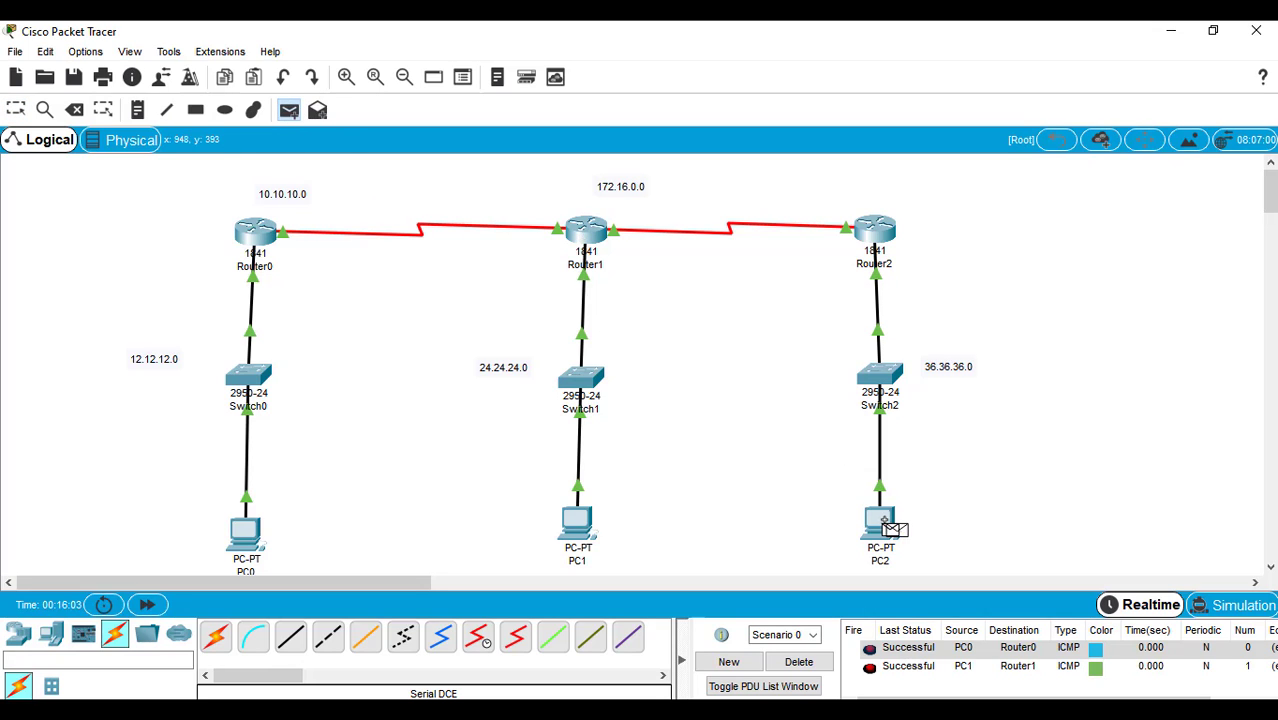
pyautogui.click(882, 229)
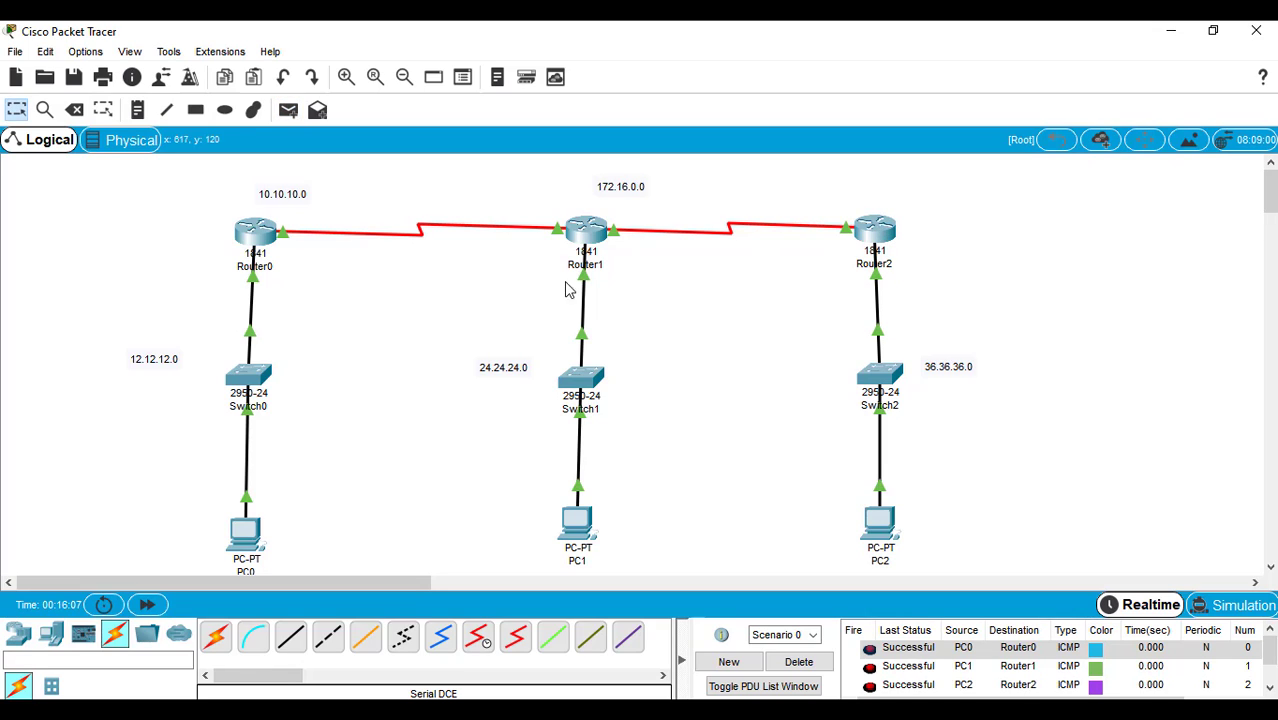
# Step: Delete the current PDU scenario's entries and send a simple PDU from PC0 to PC1
pyautogui.click(814, 664)
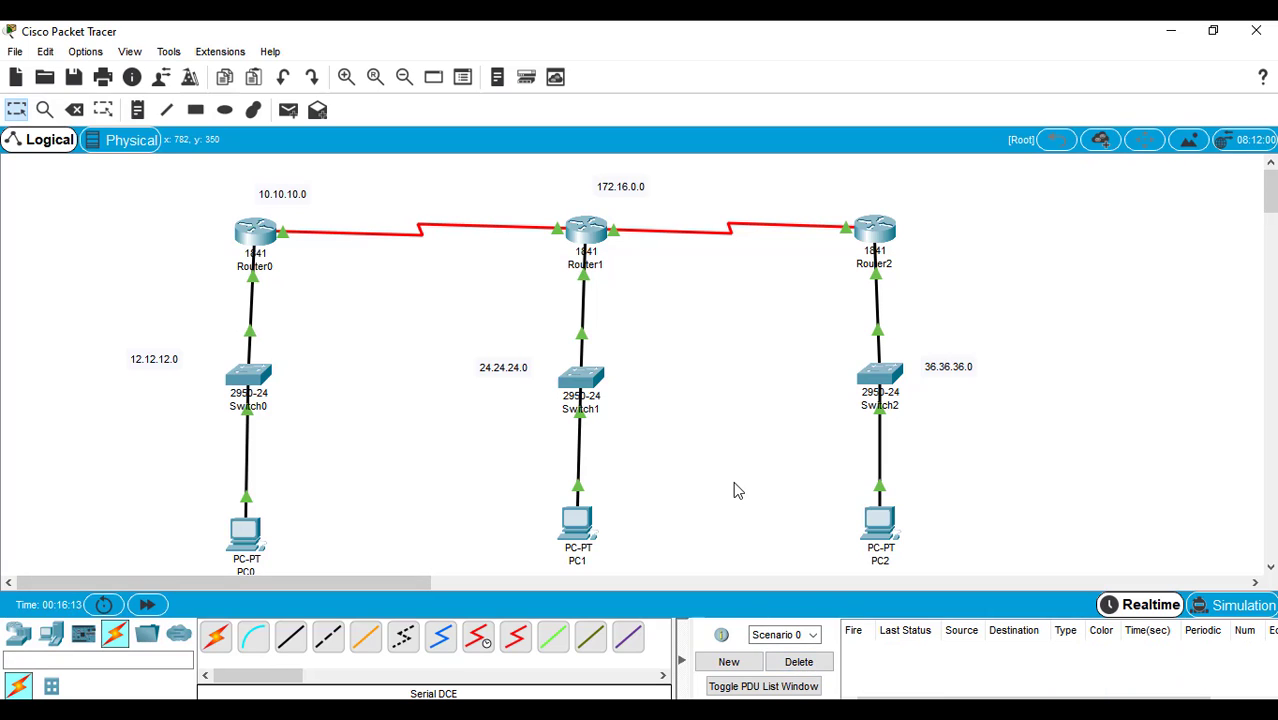
pyautogui.click(288, 110)
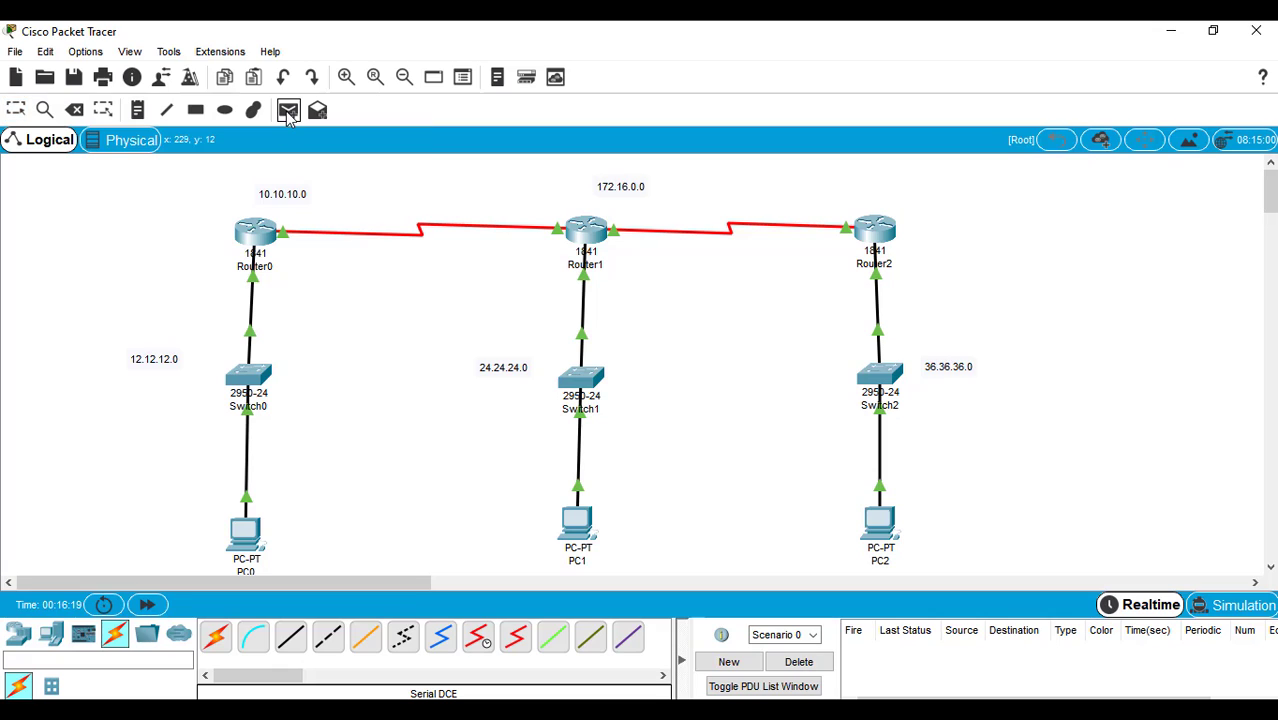
pyautogui.click(247, 536)
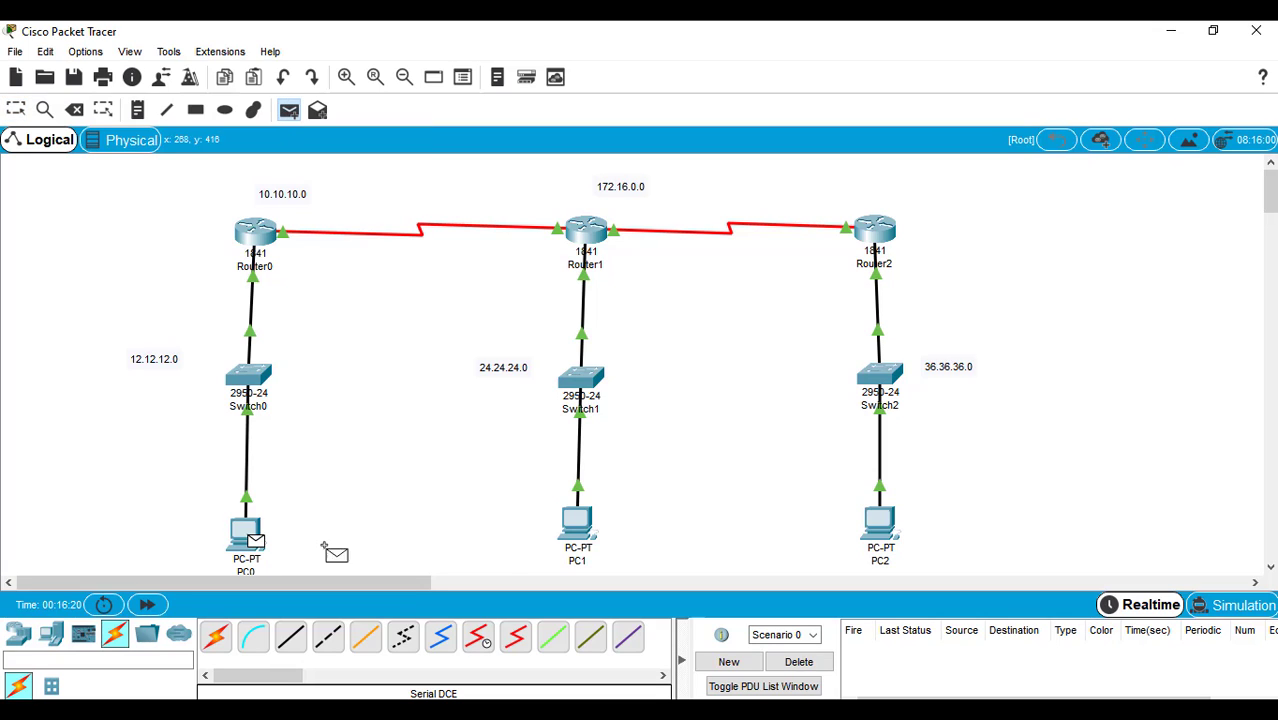
pyautogui.click(578, 530)
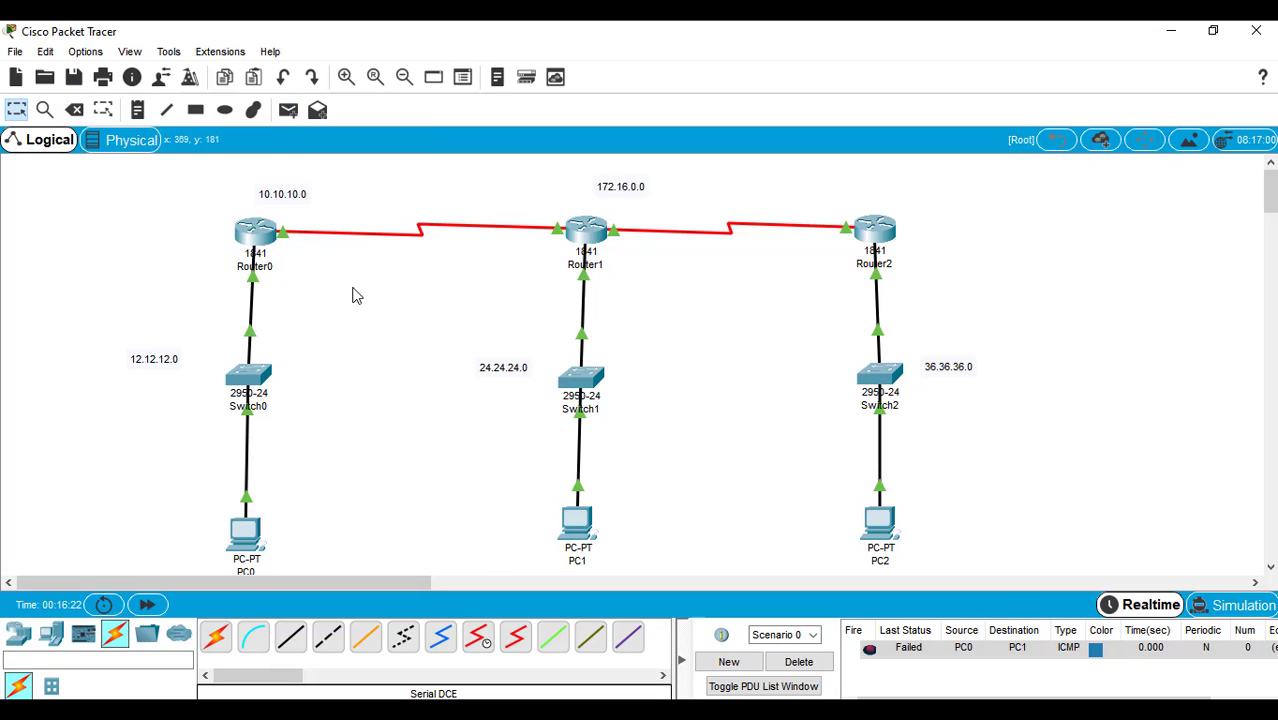
# Step: Send a simple PDU from PC0 to PC2, and clear and hide the PDU list
pyautogui.click(291, 110)
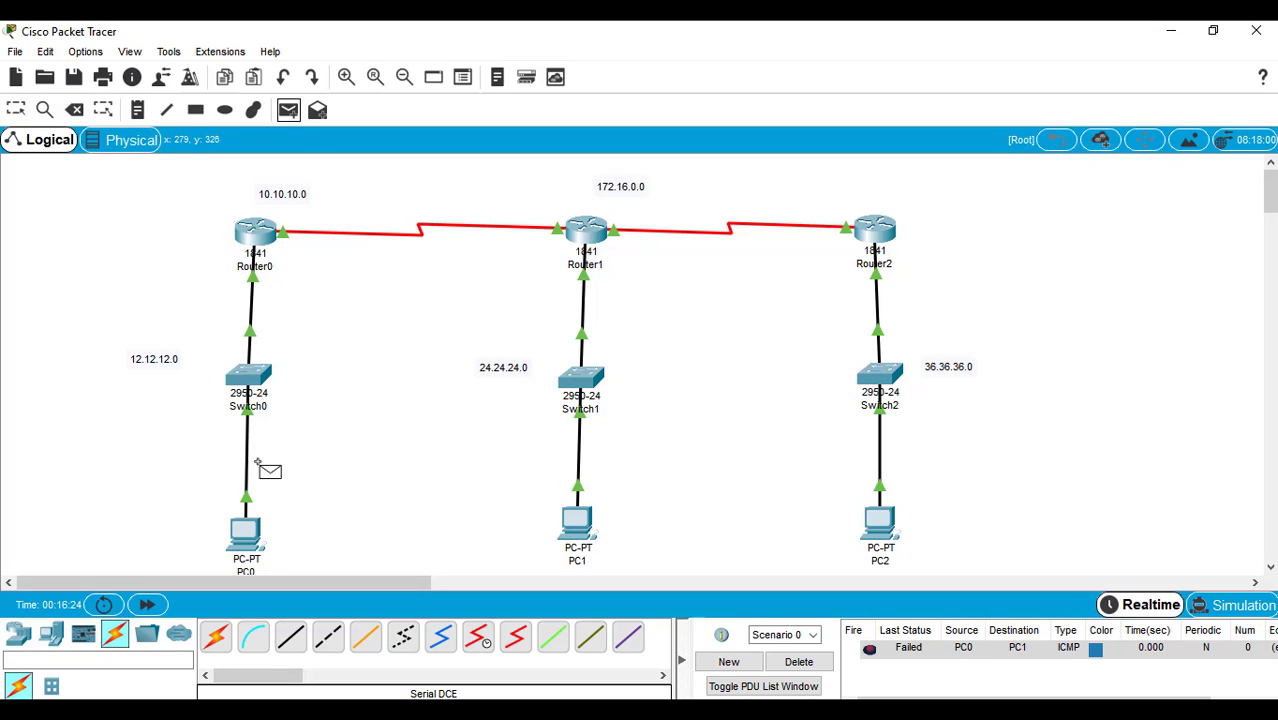
pyautogui.click(247, 532)
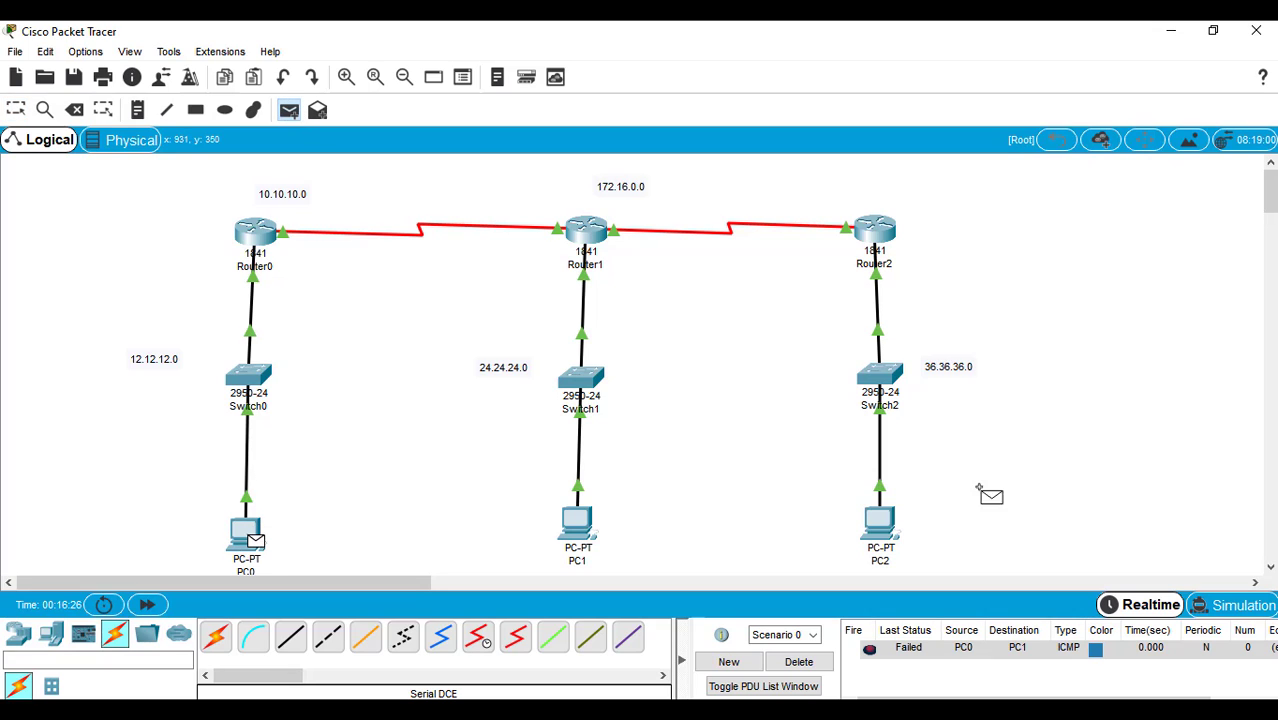
pyautogui.click(882, 527)
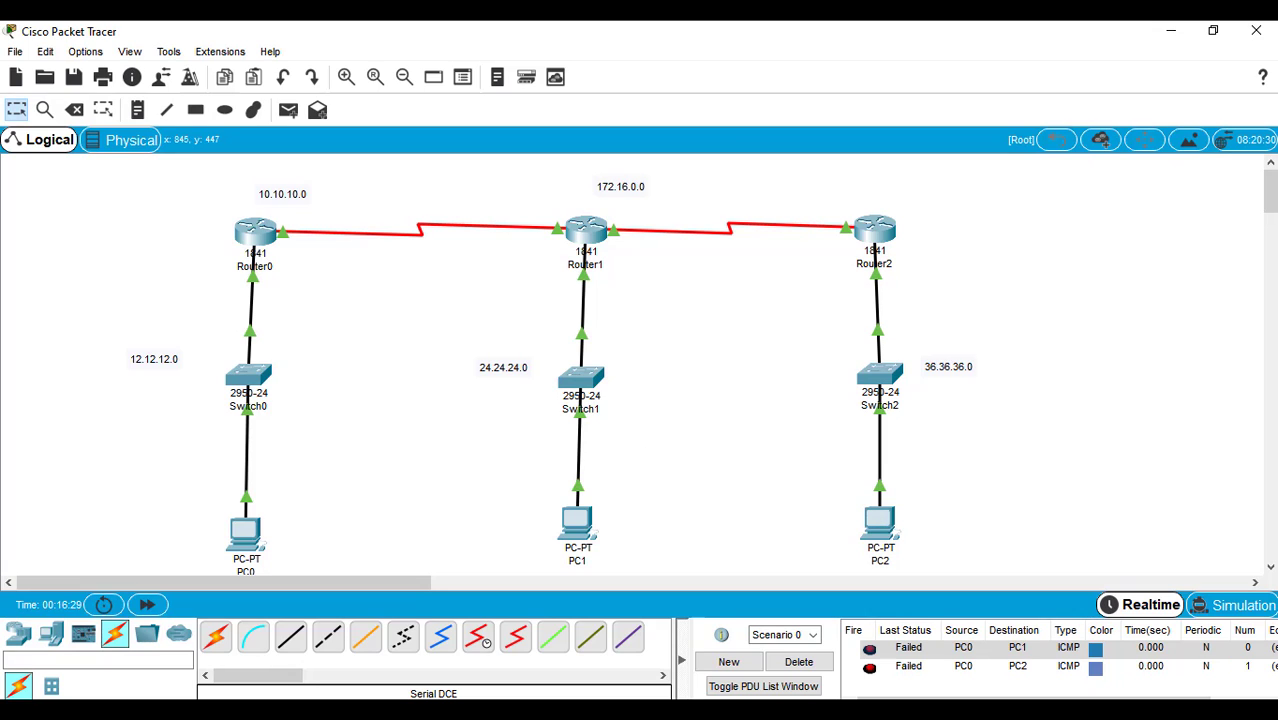
pyautogui.click(820, 663)
pyautogui.click(681, 662)
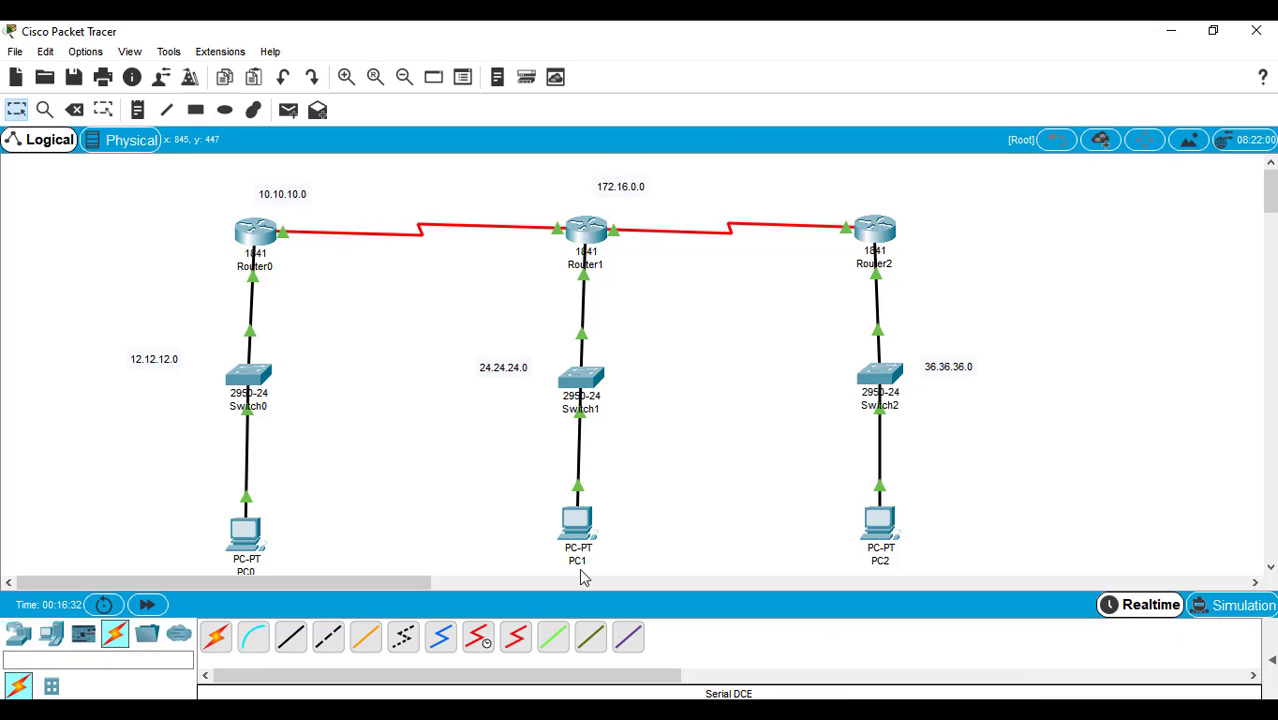
# Step: In Router0's command line, exit interface configuration and enter RIP configuration with "router rip"
pyautogui.click(256, 235)
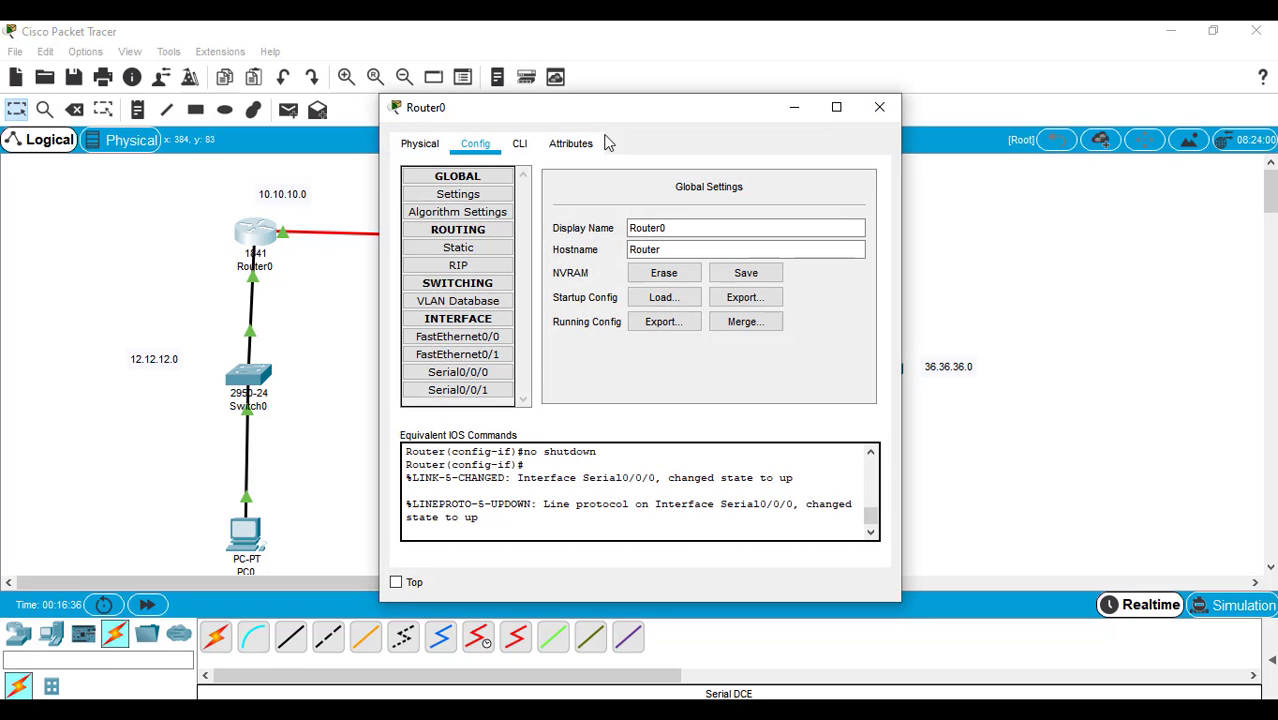
pyautogui.click(522, 144)
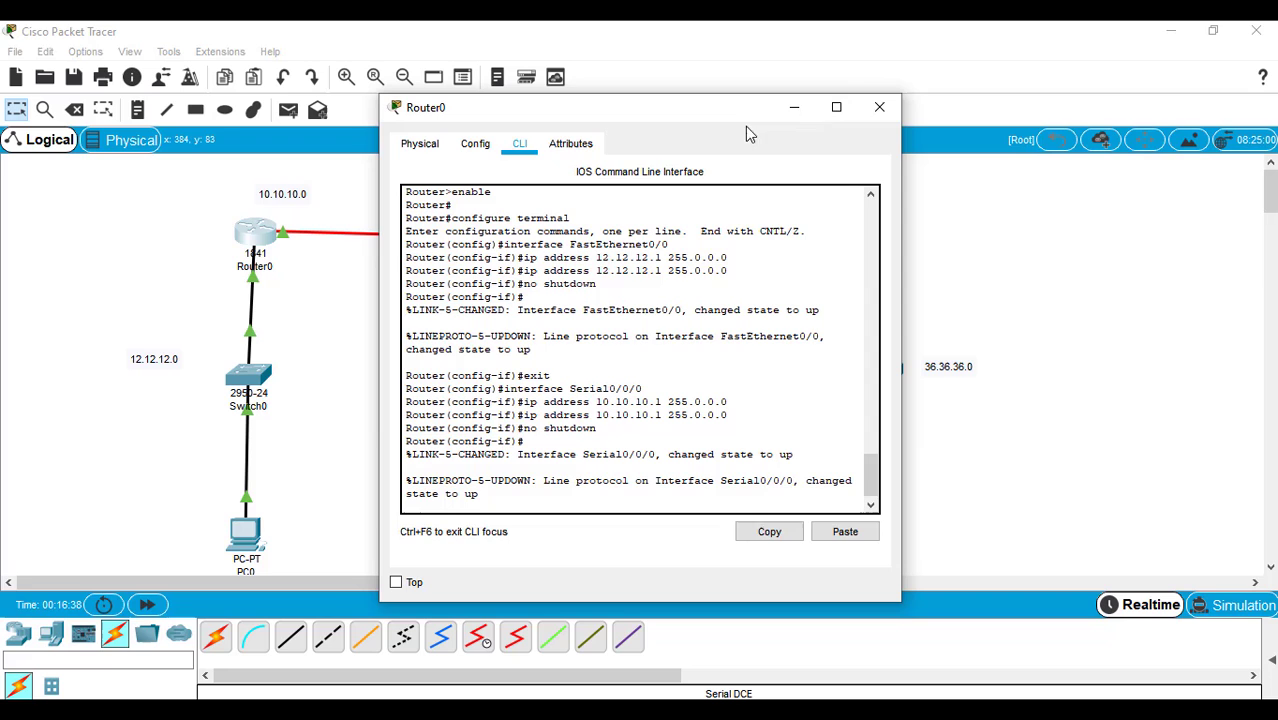
pyautogui.click(837, 107)
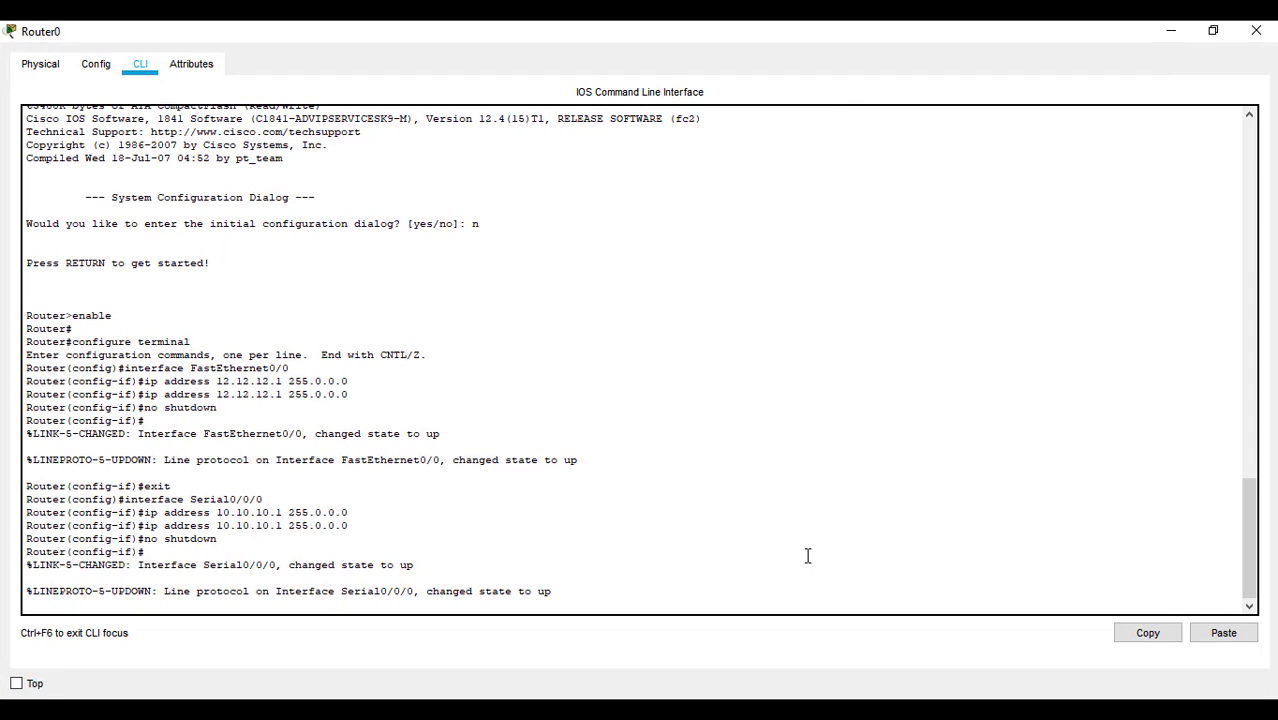
pyautogui.press('Return')
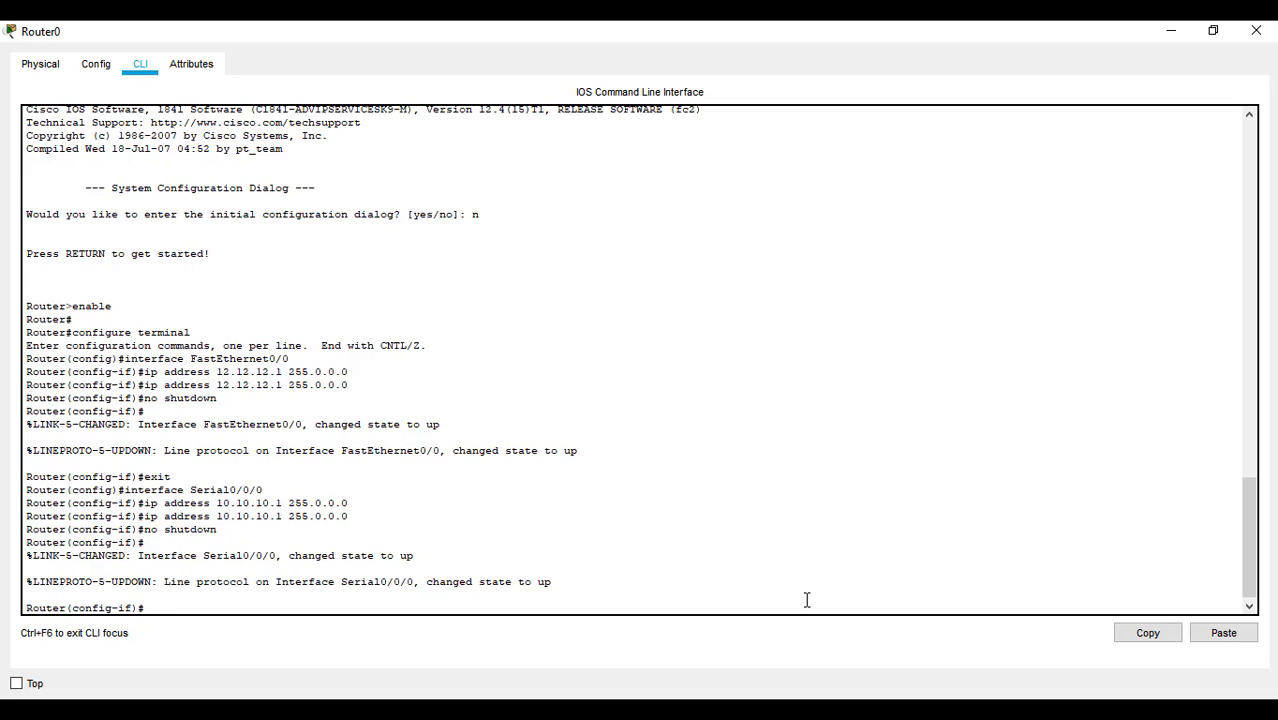
pyautogui.write('exit')
pyautogui.press('Return')
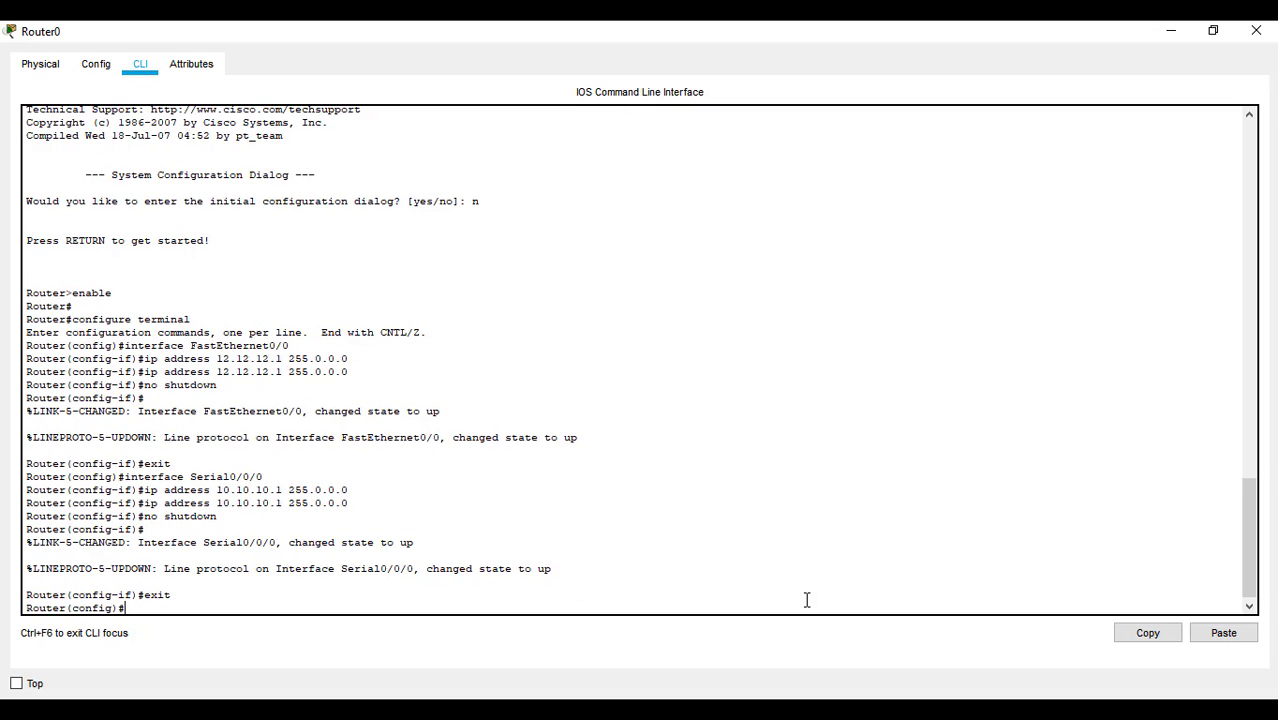
pyautogui.write('router rip')
pyautogui.press('Return')
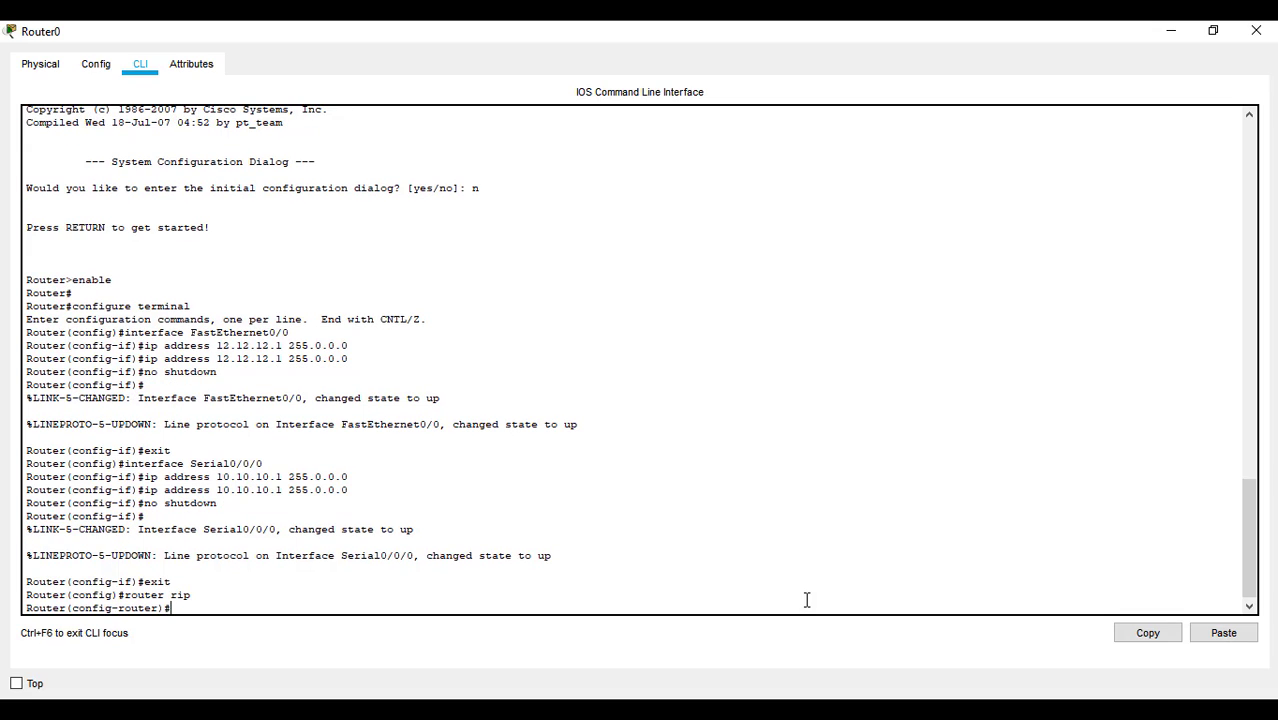
# Step: Add networks 12.12.12.0 and 10.10.10.0 to Router0's RIP configuration
pyautogui.write('netork')
pyautogui.press('BackSpace')
pyautogui.press('BackSpace')
pyautogui.press('BackSpace')
pyautogui.write('work')
pyautogui.click(1213, 31)
pyautogui.moveTo(737, 118); pyautogui.dragTo(952, 95)
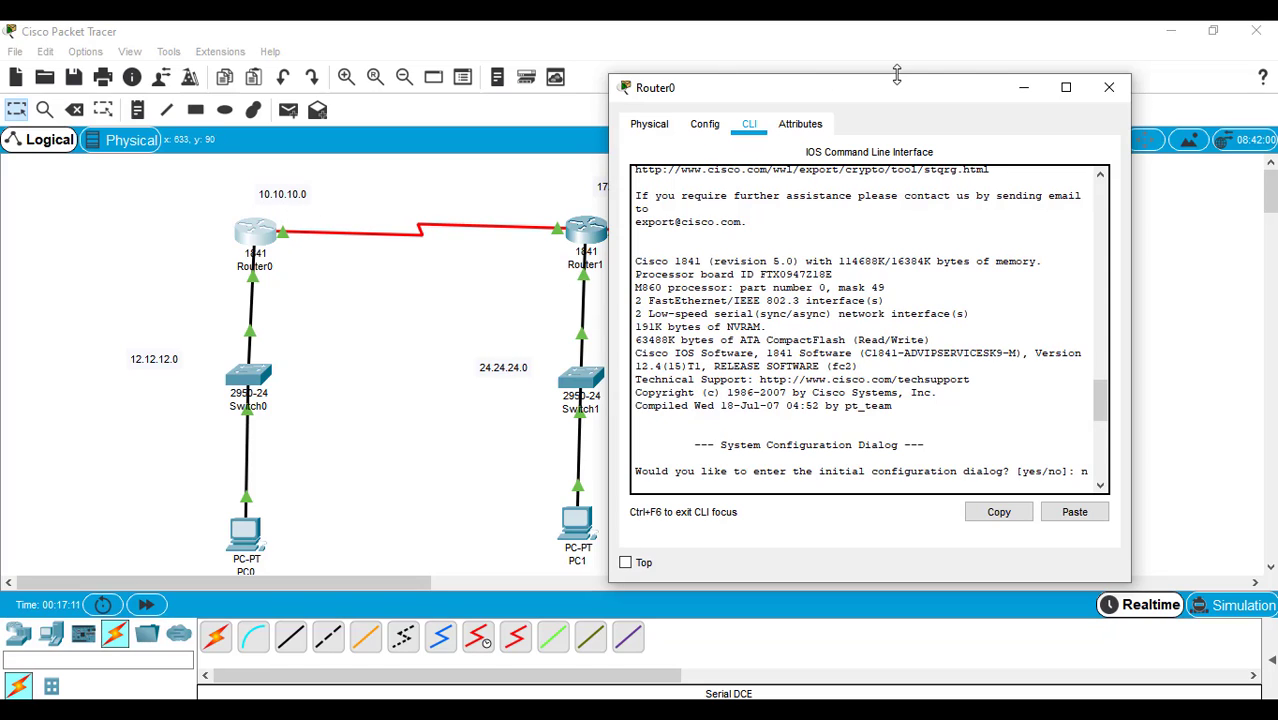
pyautogui.click(1066, 87)
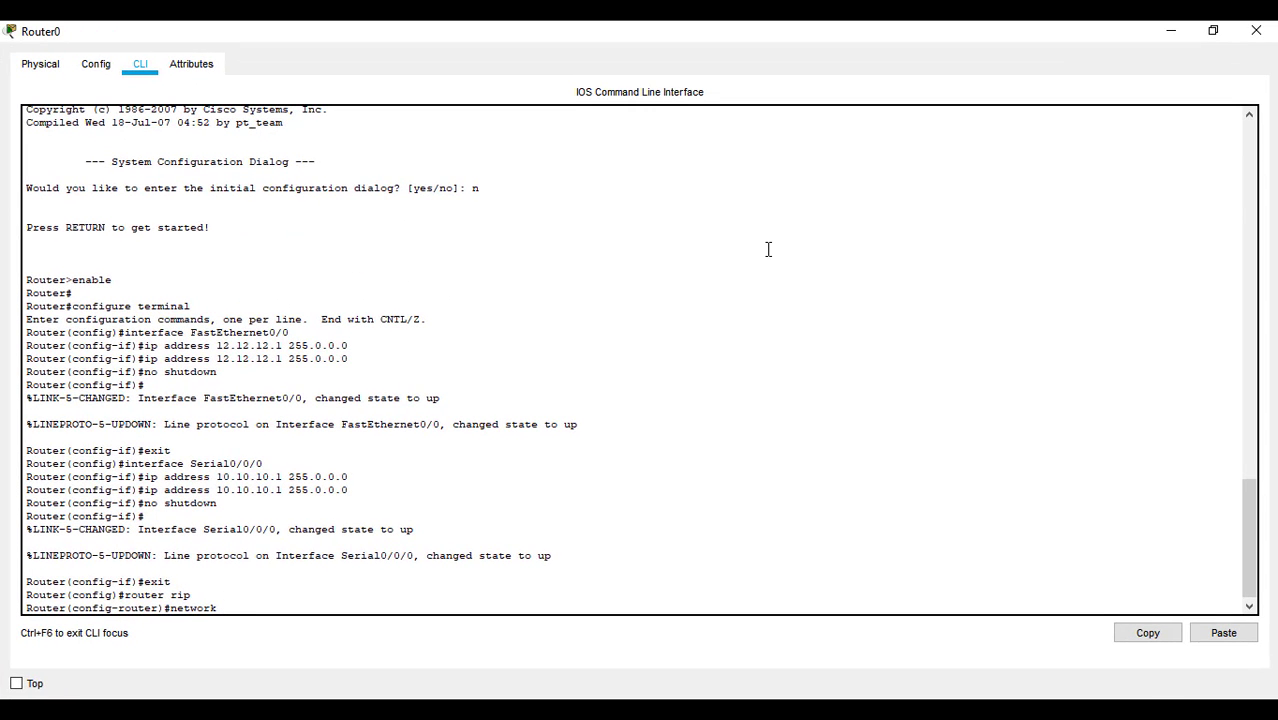
pyautogui.write('12.12.12.0')
pyautogui.press('Return')
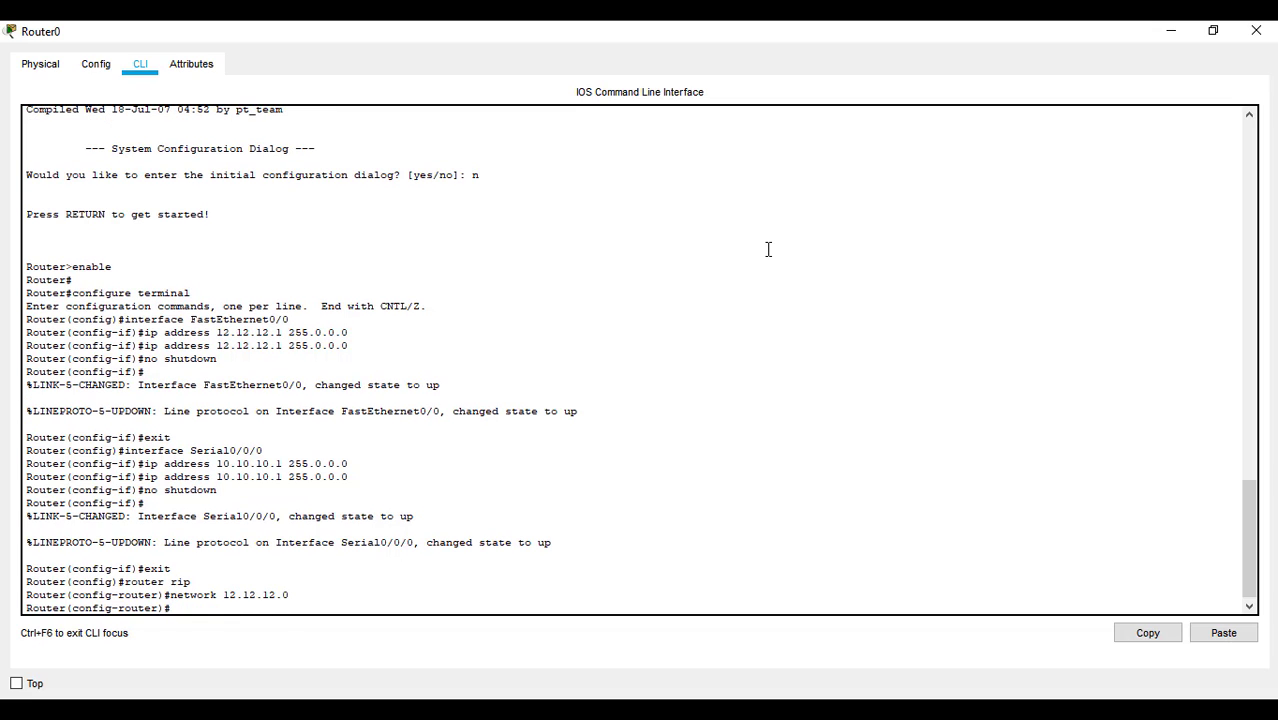
pyautogui.write('network 10.10.10.0')
pyautogui.press('Return')
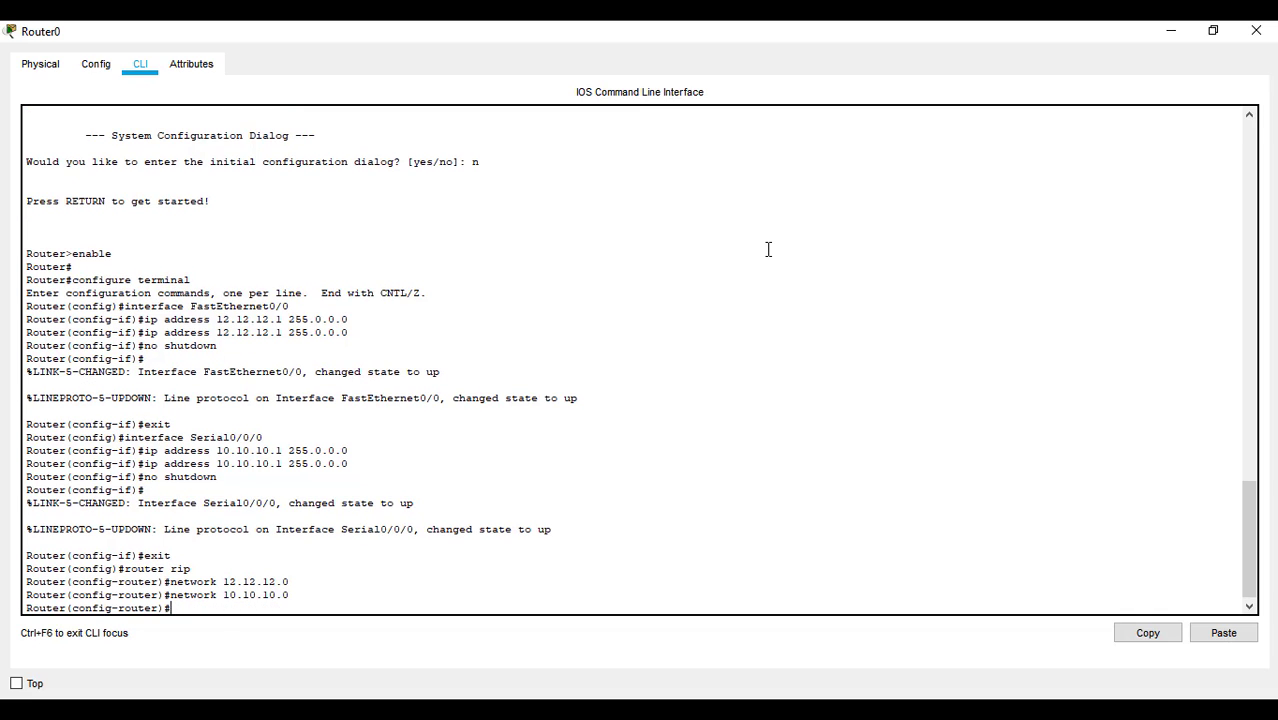
# Step: Add network 24.24.24.0 to Router0's RIP configuration and close the router's window
pyautogui.write('net')
pyautogui.write('work')
pyautogui.write(' 24.24.2')
pyautogui.write('4.24')
pyautogui.press('BackSpace')
pyautogui.press('BackSpace')
pyautogui.write('0')
pyautogui.press('Return')
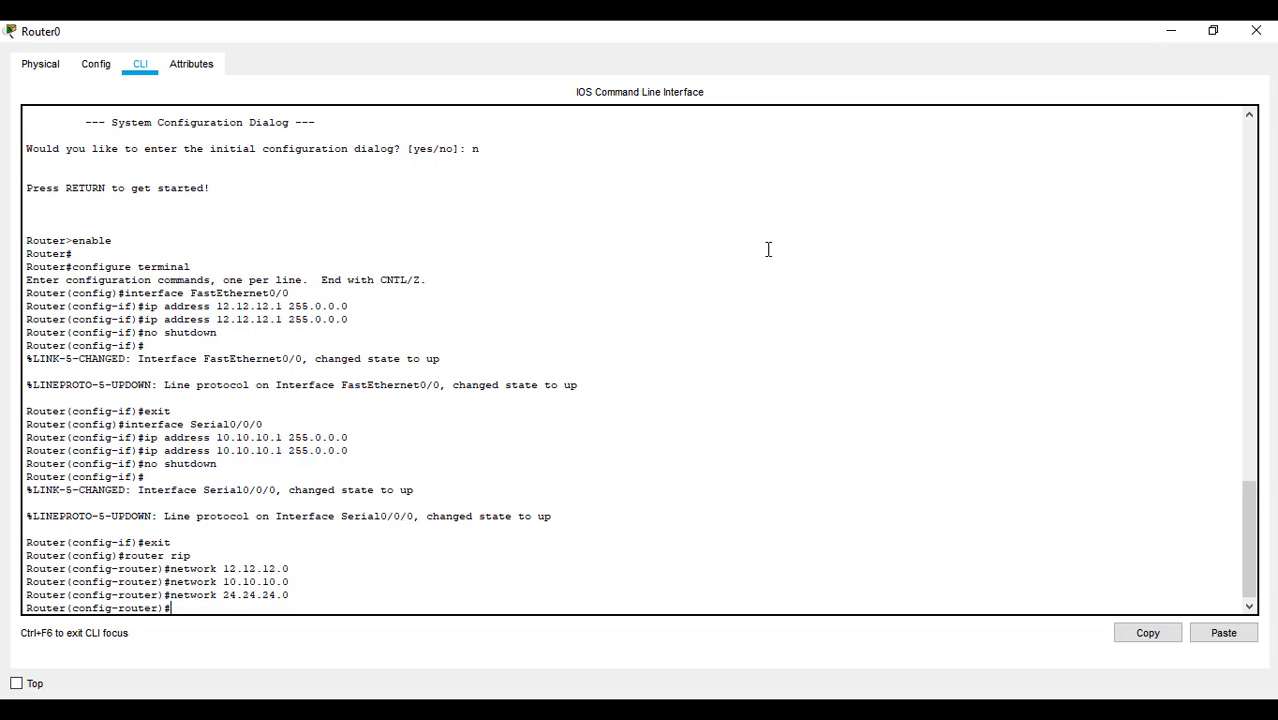
pyautogui.click(1256, 33)
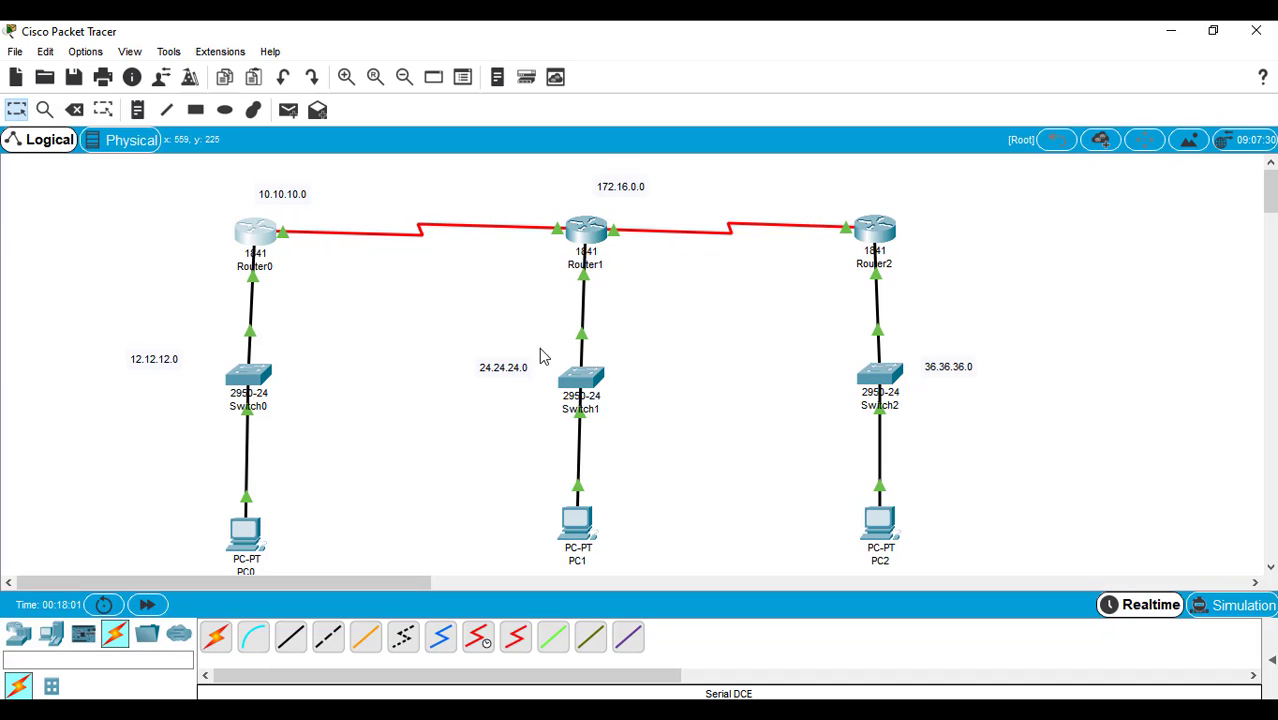
# Step: In Router1's command line, exit interface configuration and enter RIP configuration with "router rip"
pyautogui.click(586, 236)
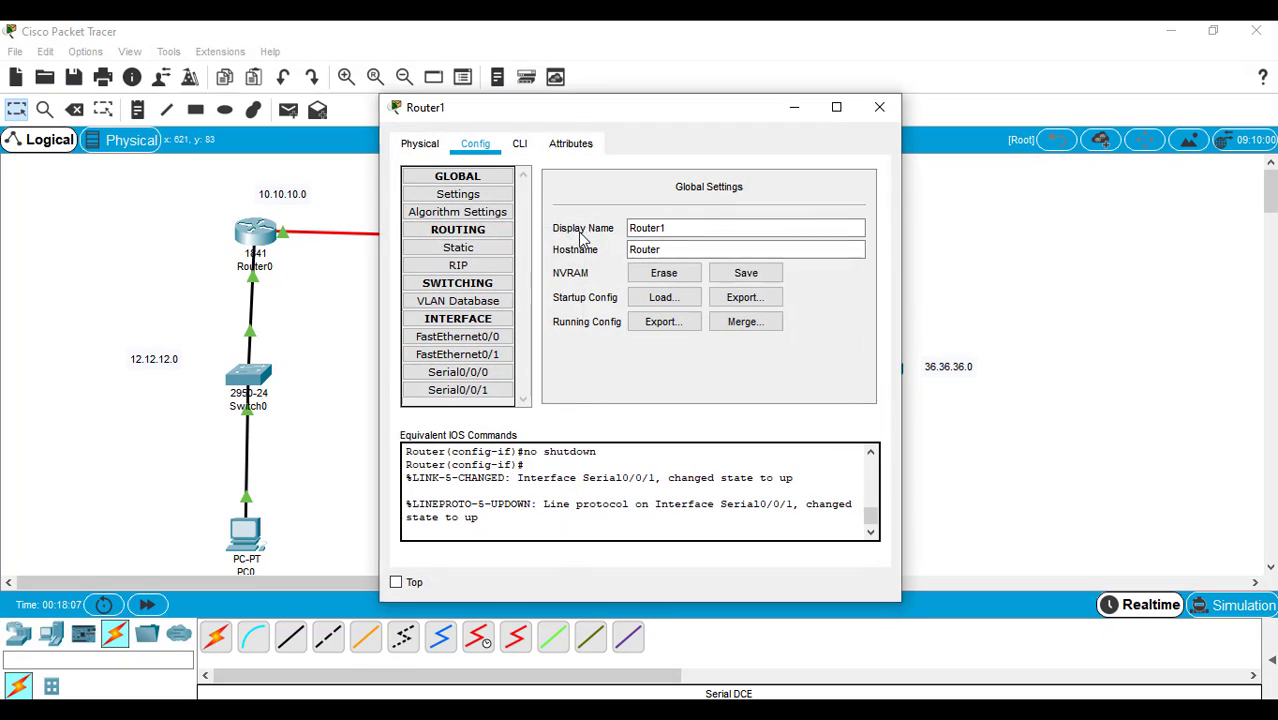
pyautogui.click(524, 145)
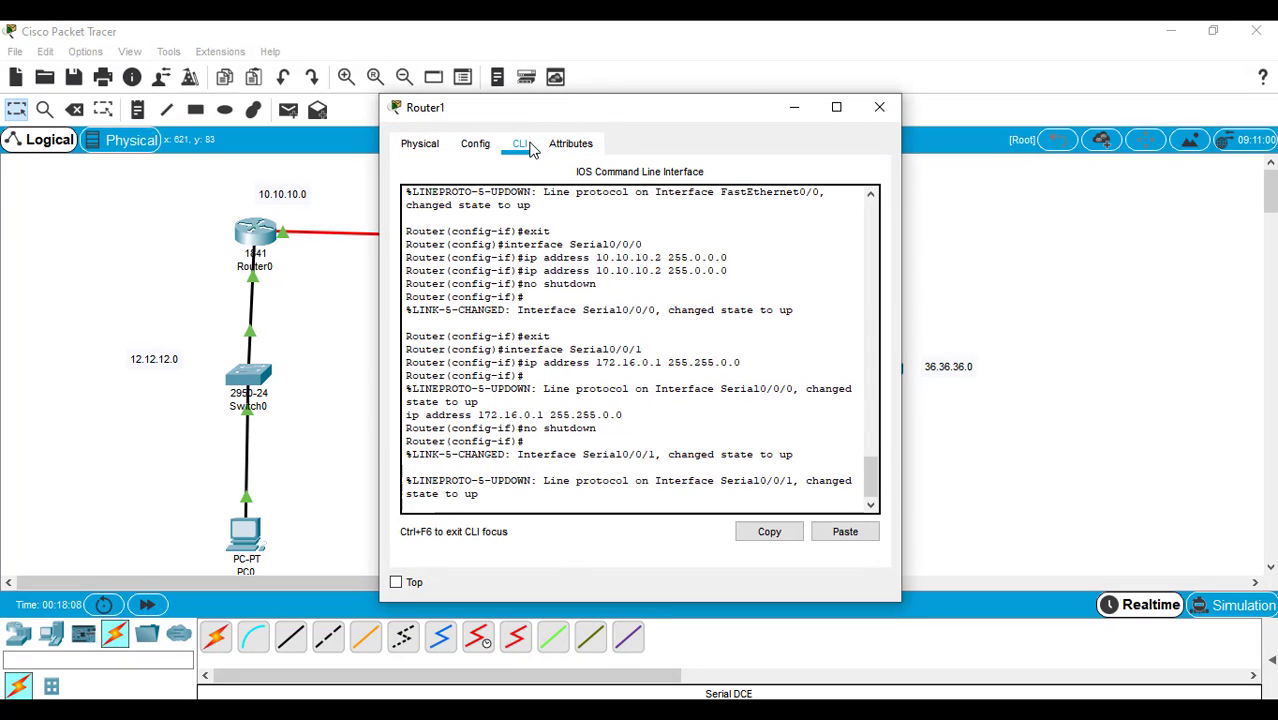
pyautogui.click(836, 107)
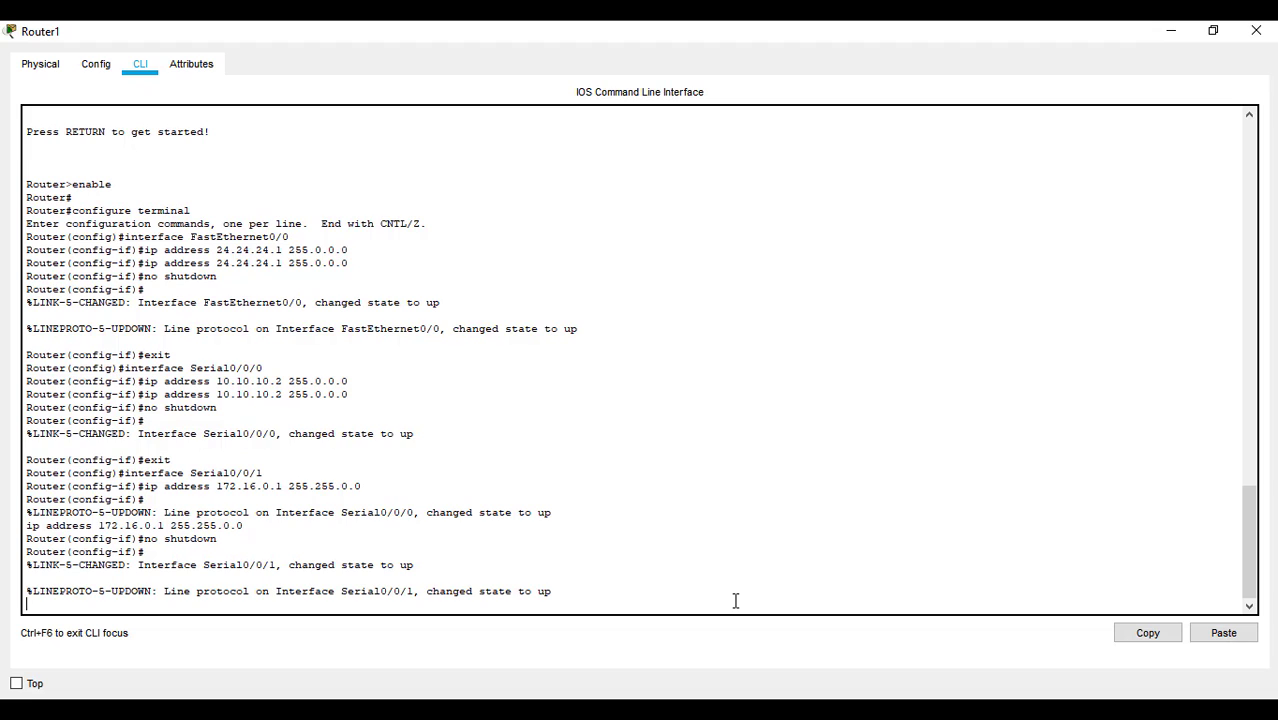
pyautogui.press('Return')
pyautogui.write('exit')
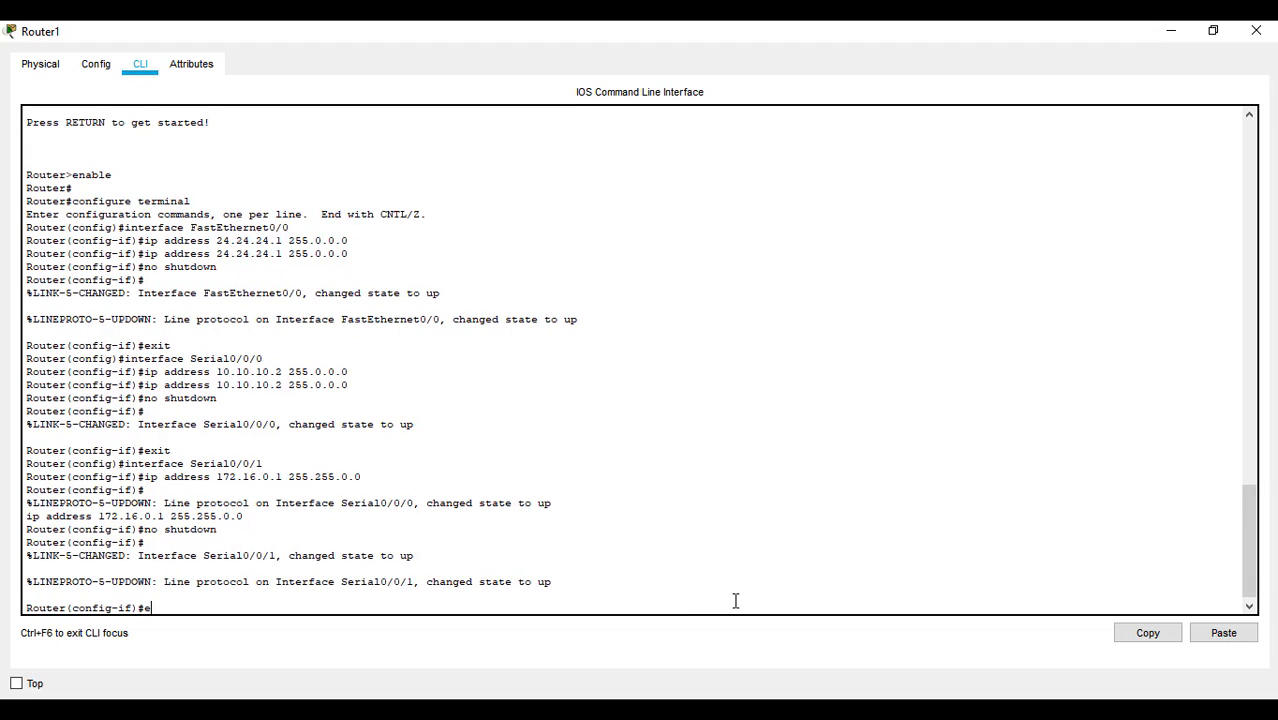
pyautogui.press('Return')
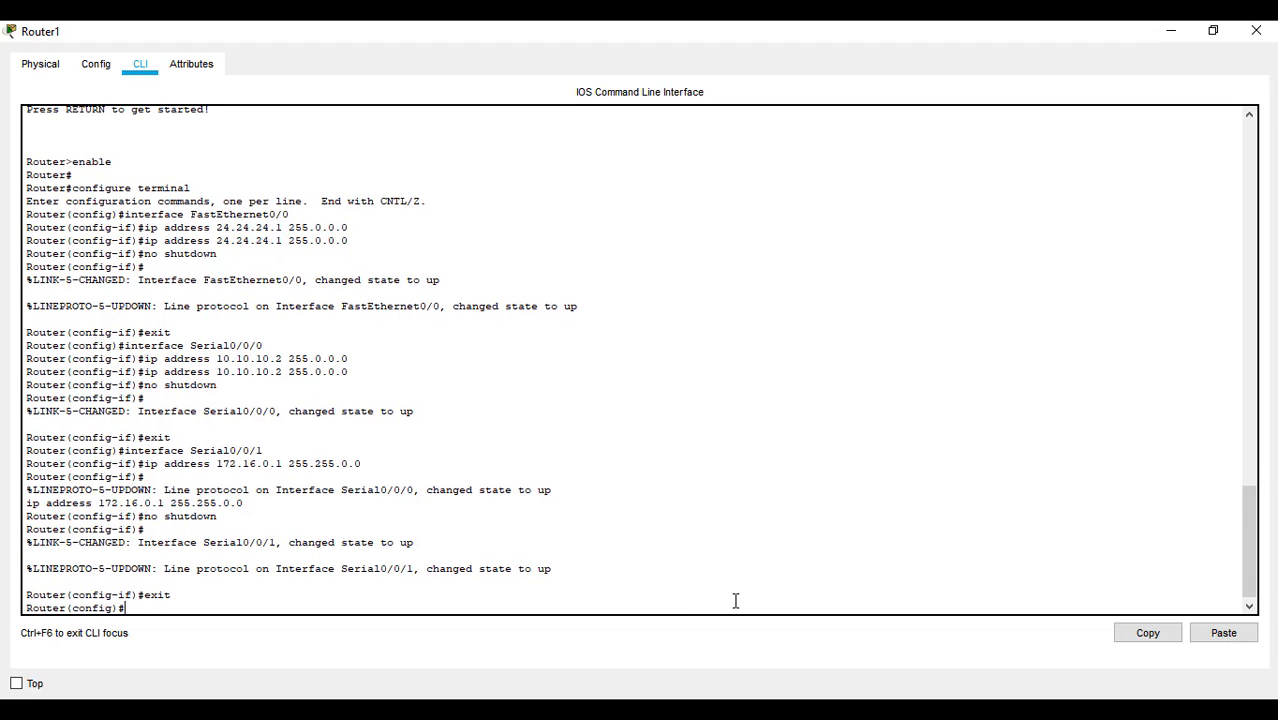
pyautogui.write('router rip')
pyautogui.press('Return')
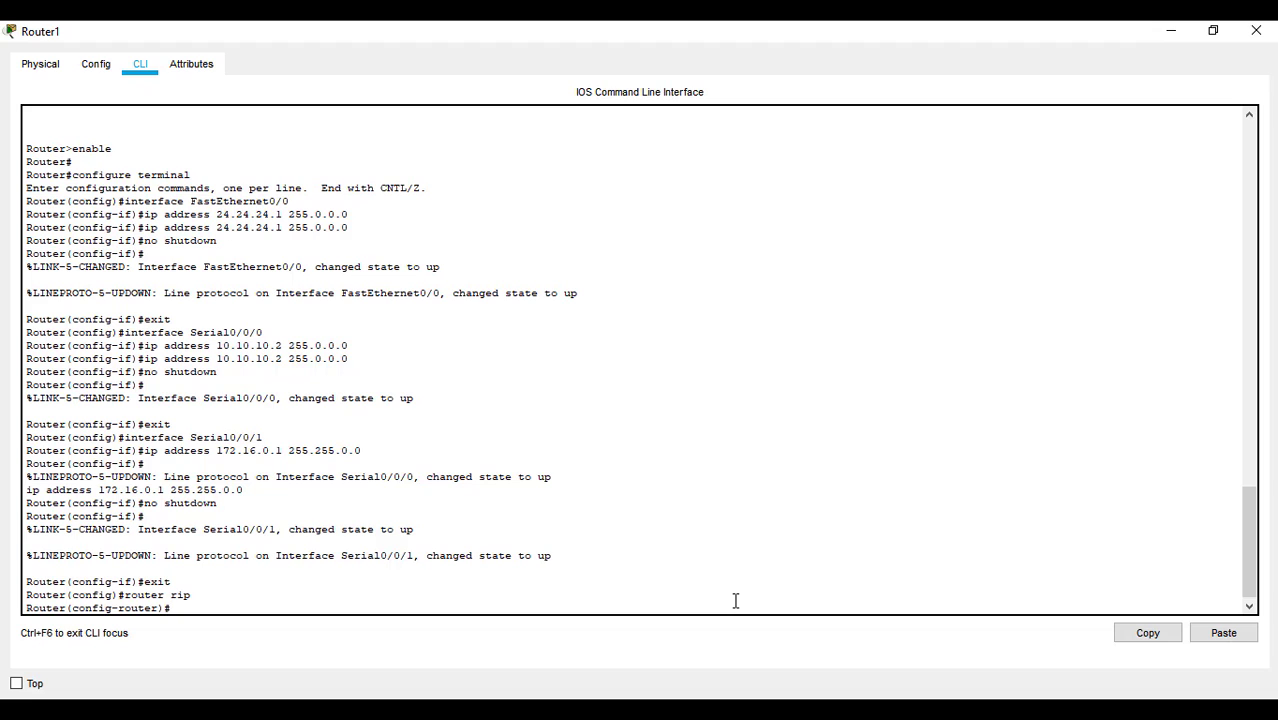
# Step: Add networks 10.10.10.0 and 24.24.24.0 to Router1's RIP configuration
pyautogui.write('10.10.10.0')
pyautogui.press('Return')
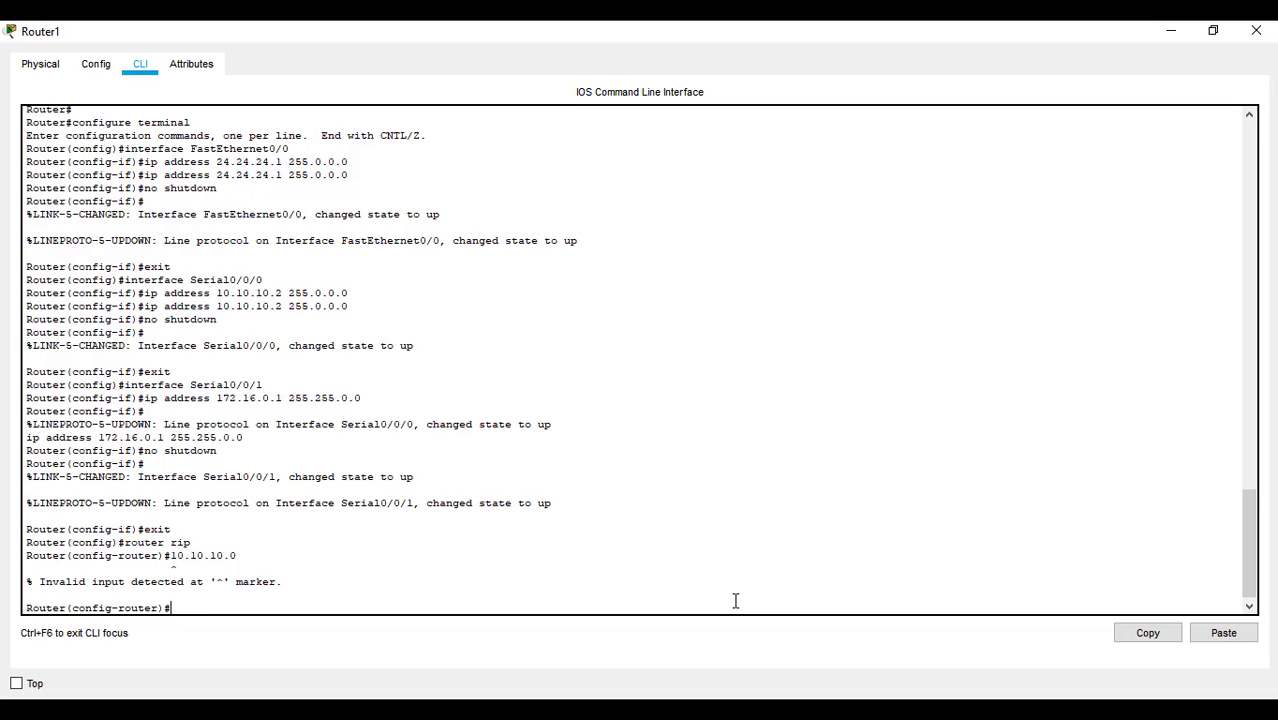
pyautogui.write('netwwork 10.10.10.0')
pyautogui.press('Return')
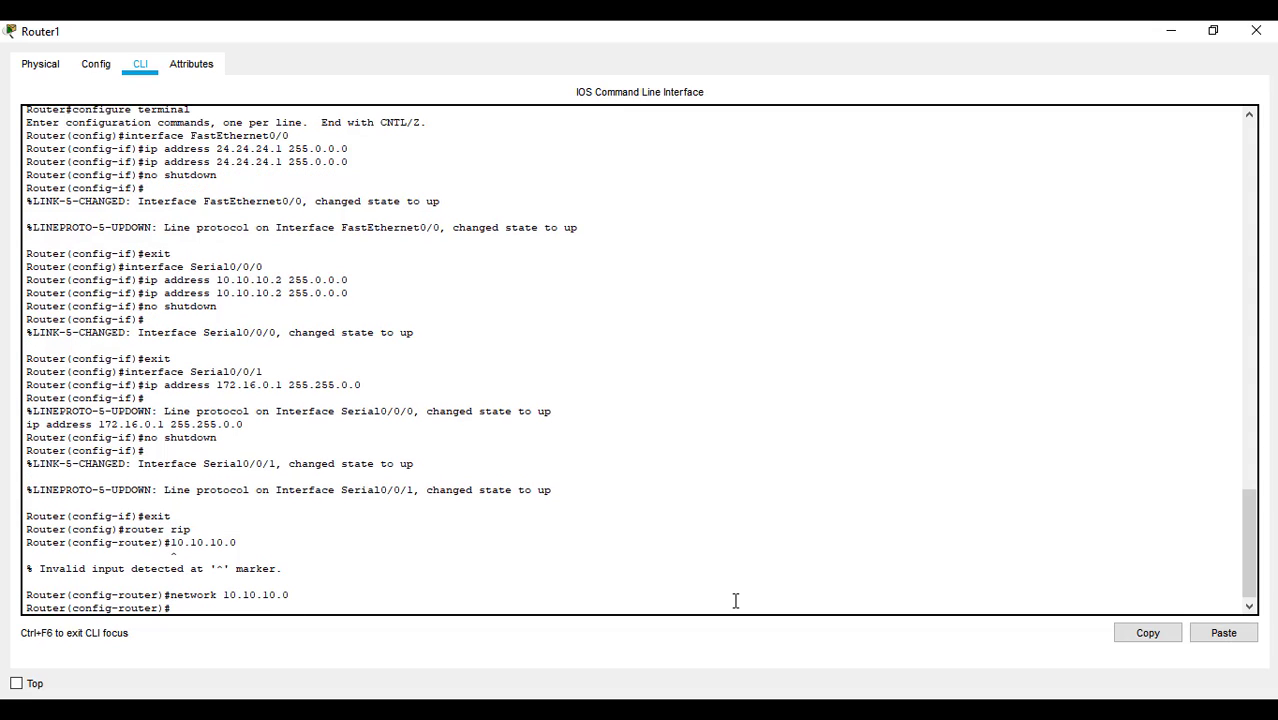
pyautogui.write('network')
pyautogui.write('24.24.24.0')
pyautogui.press('Return')
# Step: Add networks 172.16.0.0 and 36.36.36.0 to Router1's RIP configuration and close the router's window
pyautogui.write('net')
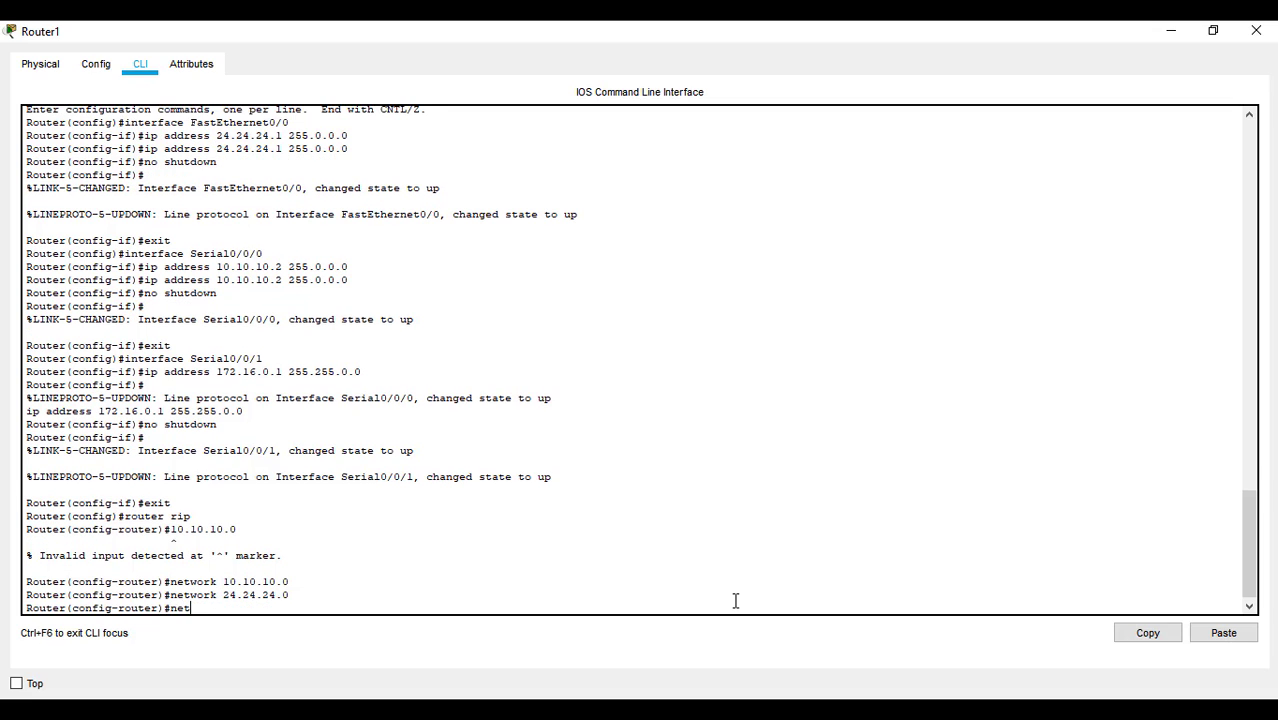
pyautogui.write('work 172.16.0.0')
pyautogui.press('Return')
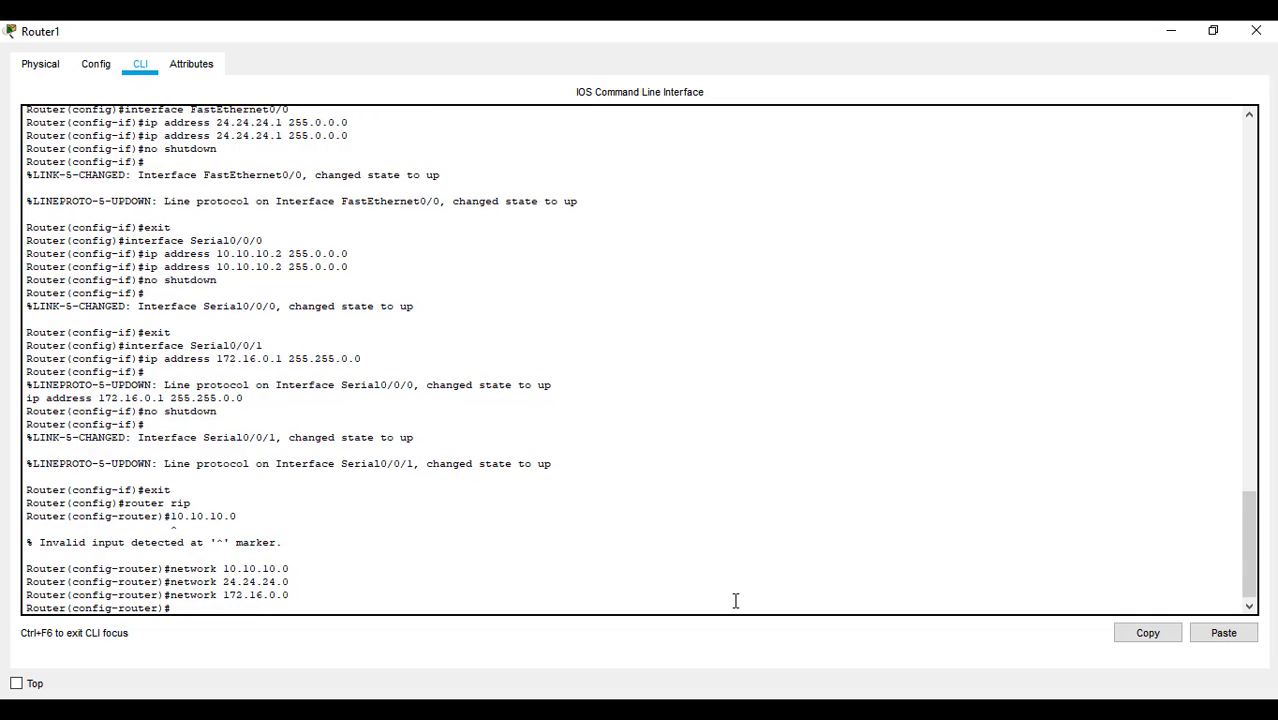
pyautogui.write('network 36.36.36.0')
pyautogui.press('Return')
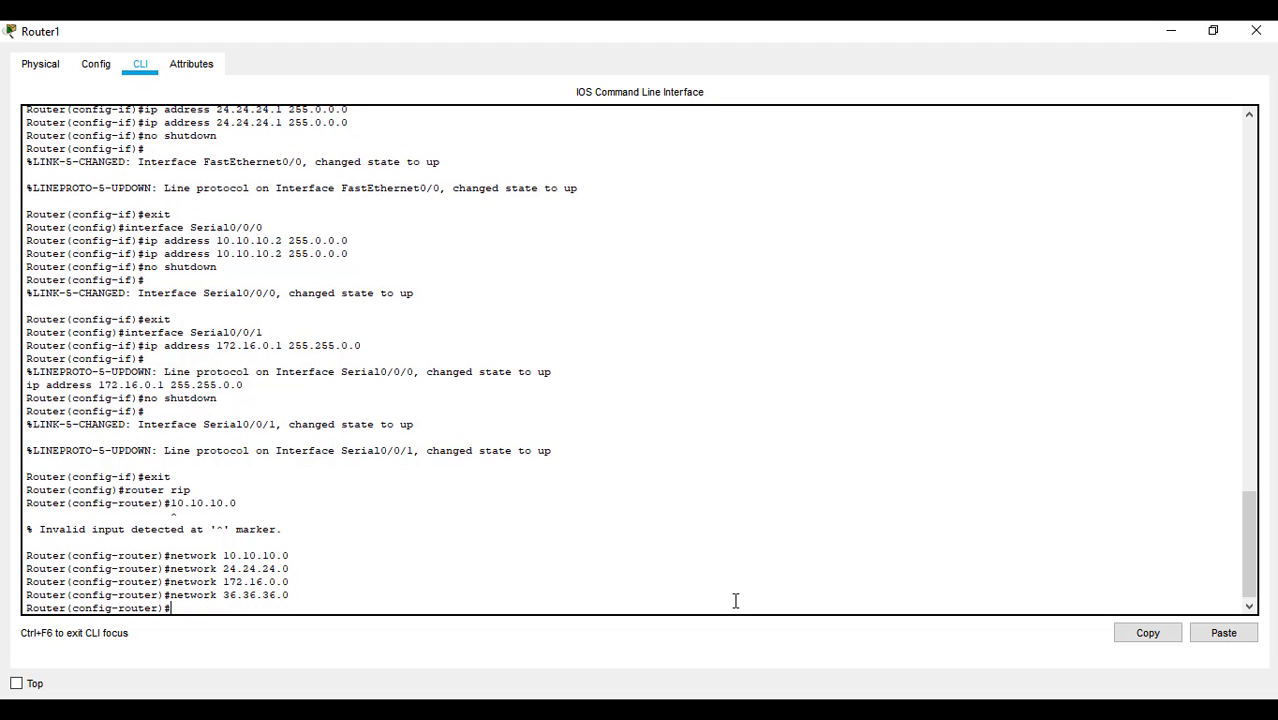
pyautogui.click(1256, 31)
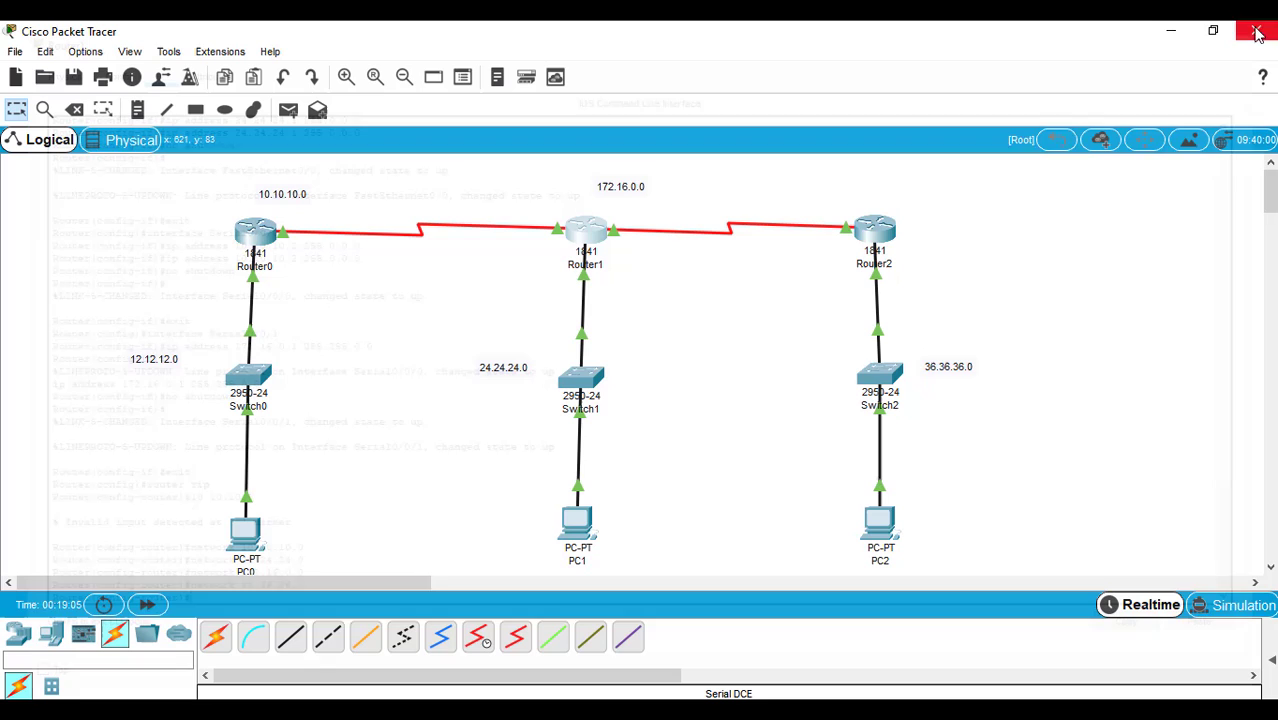
# Step: In Router2's command line, exit interface configuration and enter RIP configuration with "router rip"
pyautogui.click(870, 234)
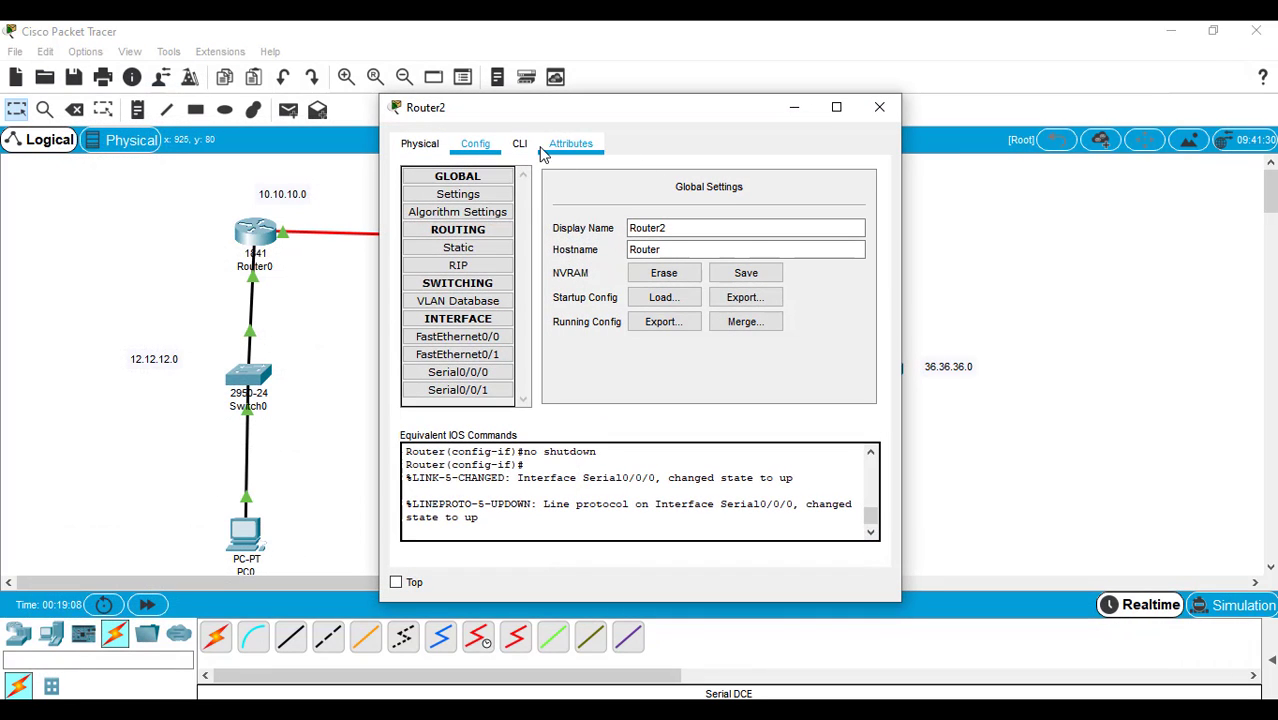
pyautogui.click(879, 107)
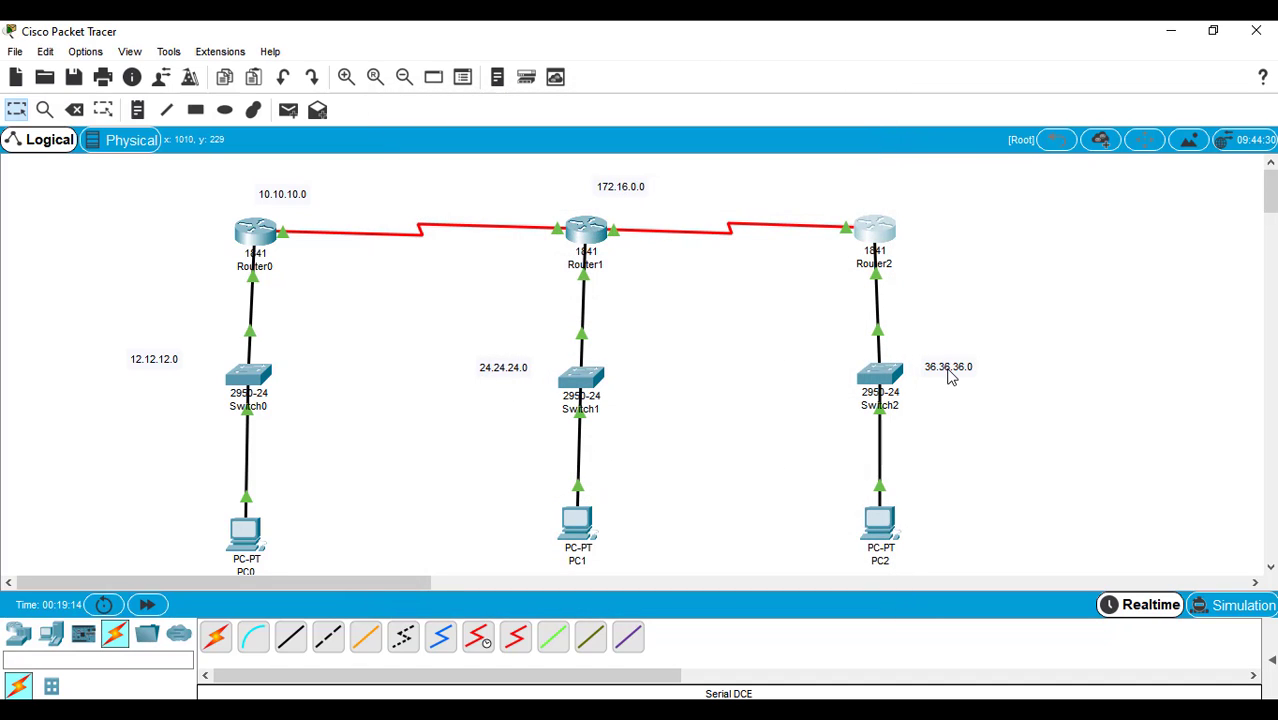
pyautogui.click(873, 243)
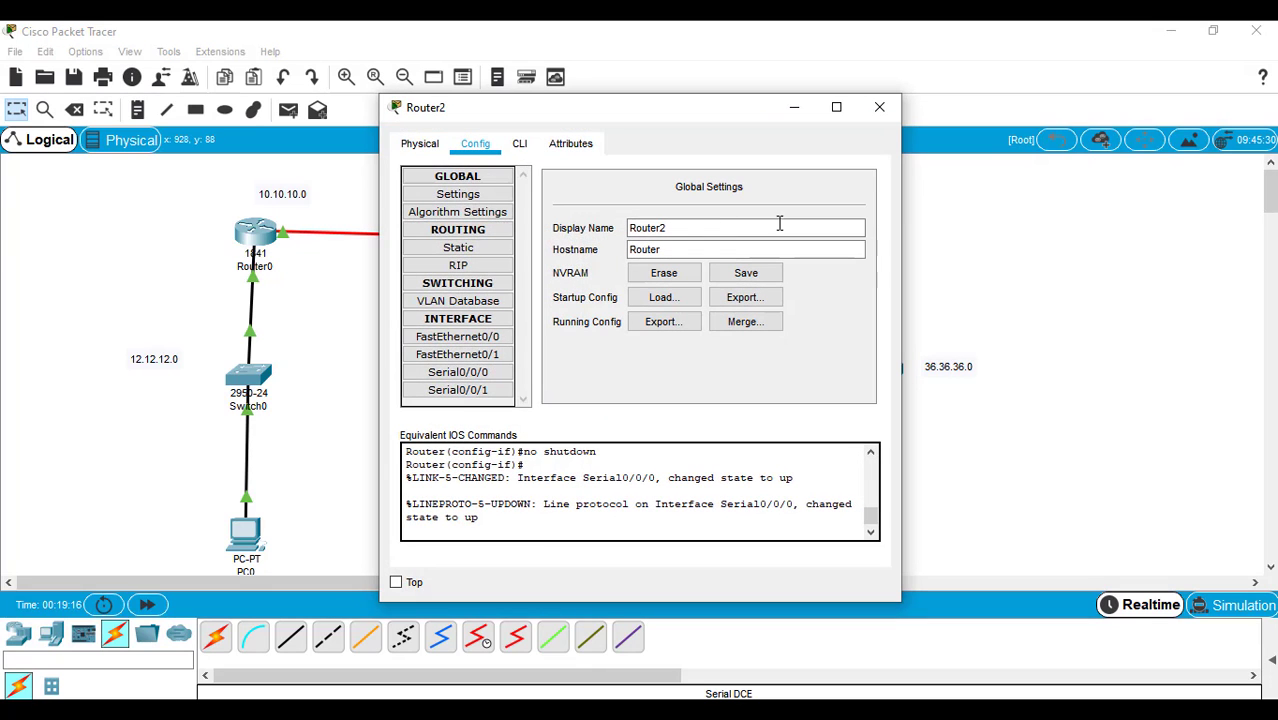
pyautogui.click(526, 146)
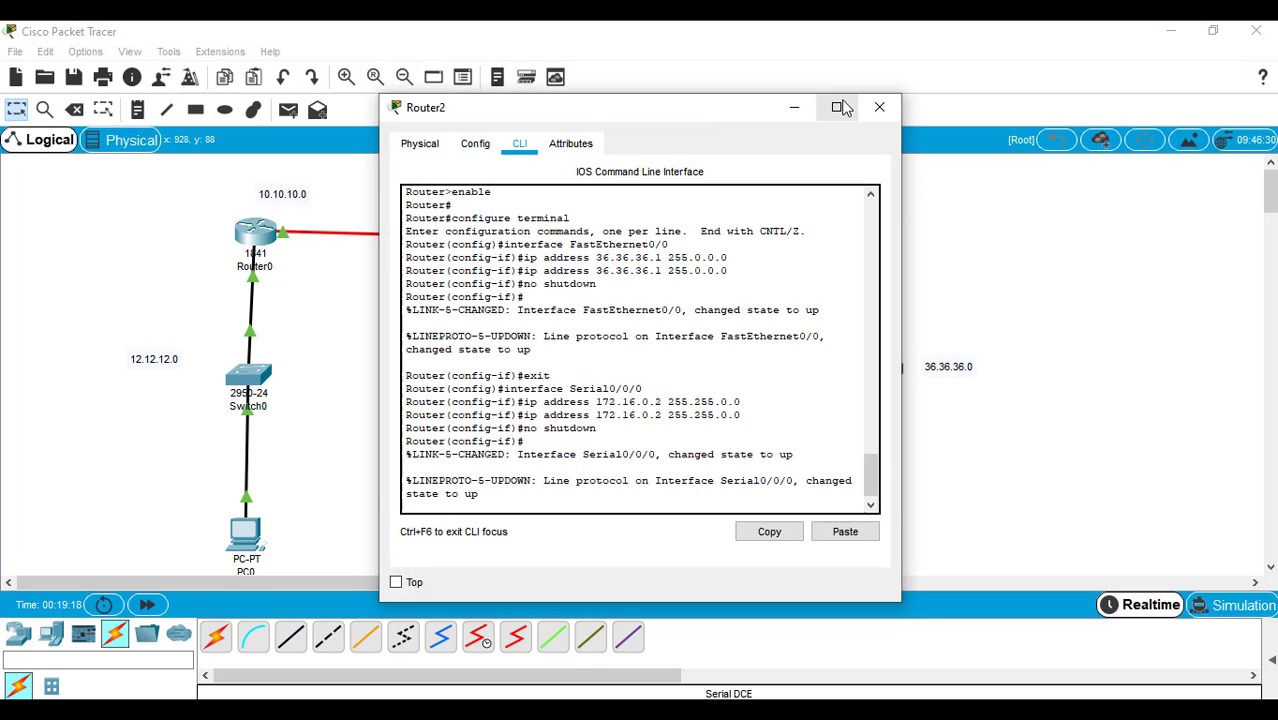
pyautogui.click(838, 107)
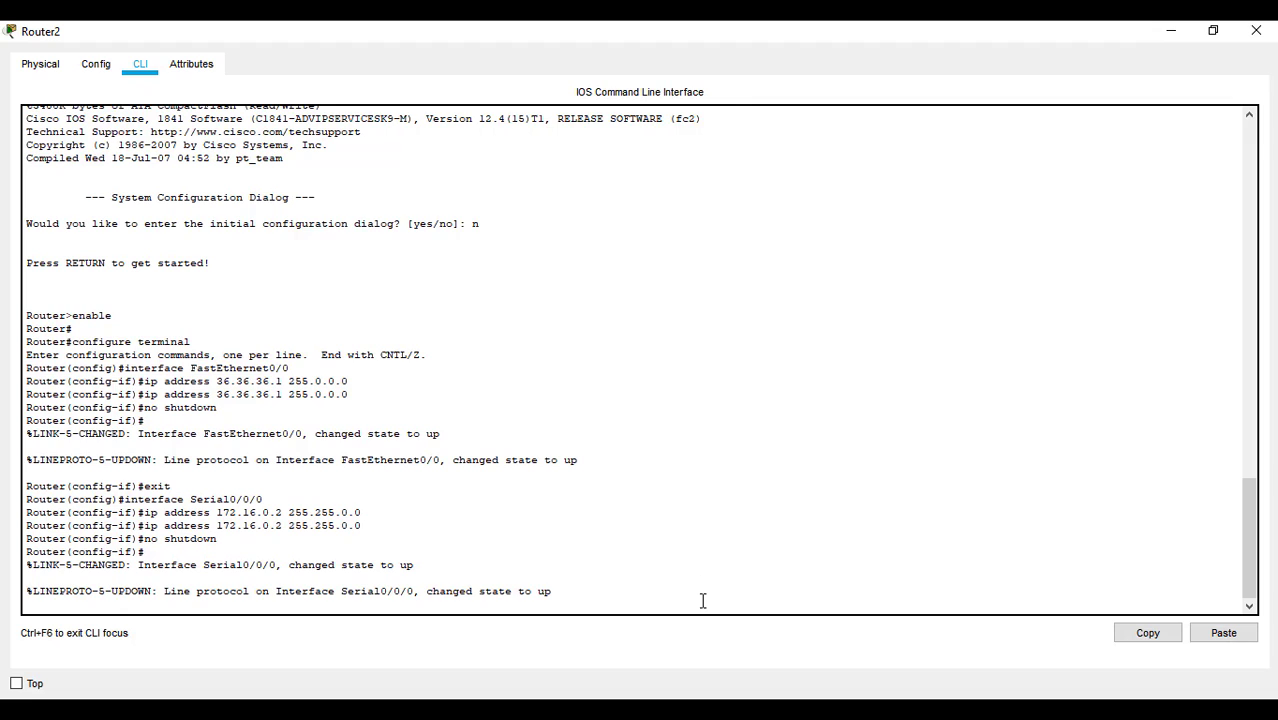
pyautogui.press('Return')
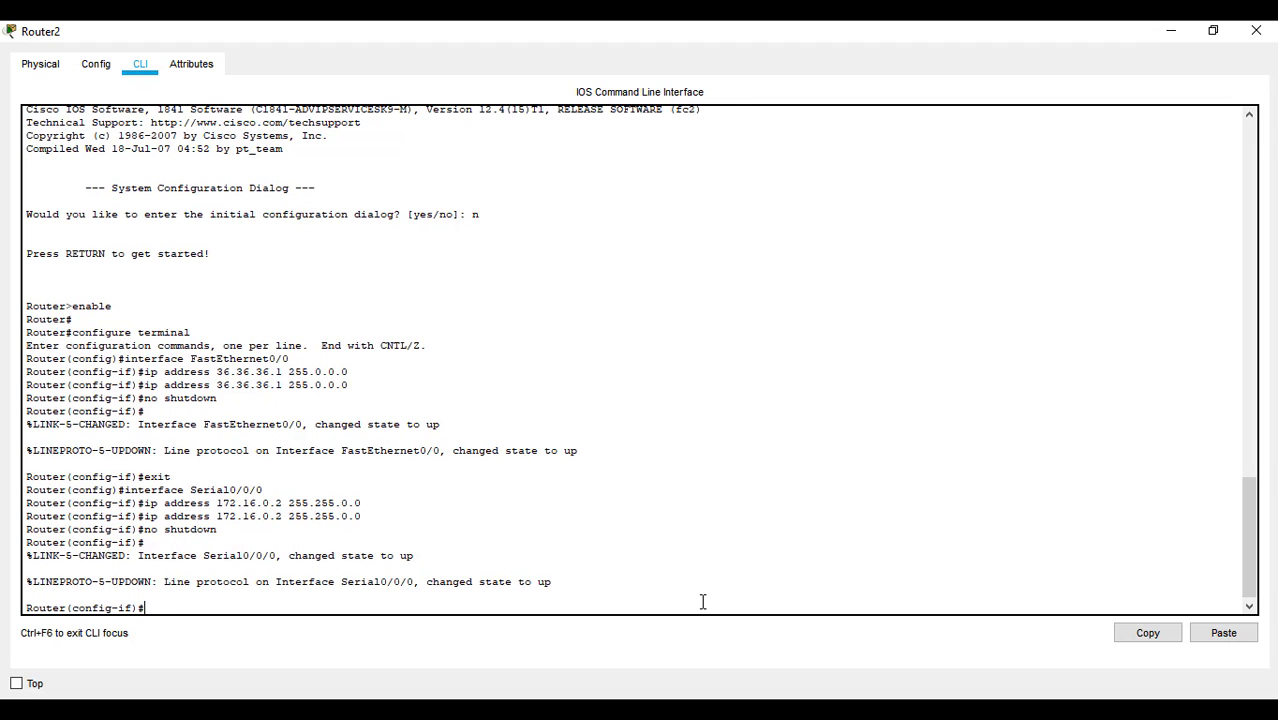
pyautogui.write('exit')
pyautogui.press('Return')
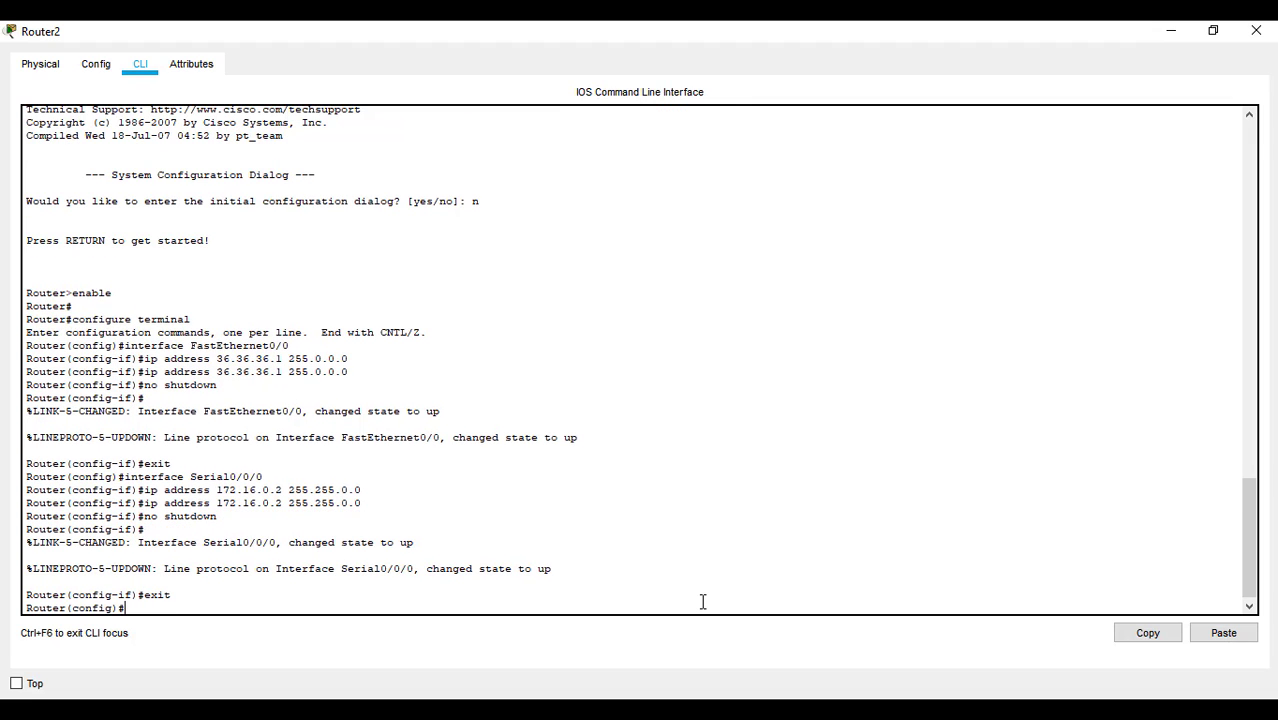
pyautogui.write('router rip')
pyautogui.press('Return')
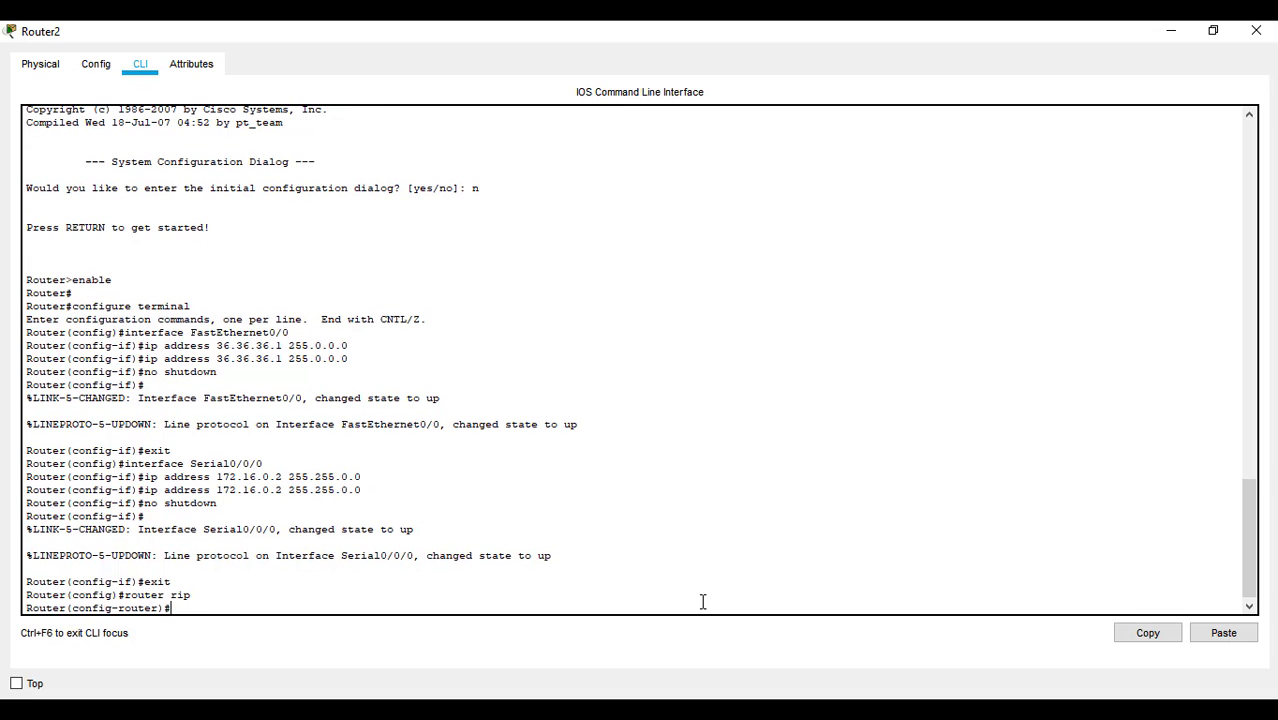
# Step: Add network 36.36.36.0 to Router2's RIP configuration
pyautogui.write('net')
pyautogui.write('work ')
pyautogui.write('36.36')
pyautogui.write('.36')
pyautogui.write('00')
pyautogui.press('BackSpace')
pyautogui.press('BackSpace')
pyautogui.write('.0')
pyautogui.press('Return')
# Step: Add networks 172.16.0.0 and 24.24.24.0 to Router2's RIP configuration and close the router's window
pyautogui.write('network')
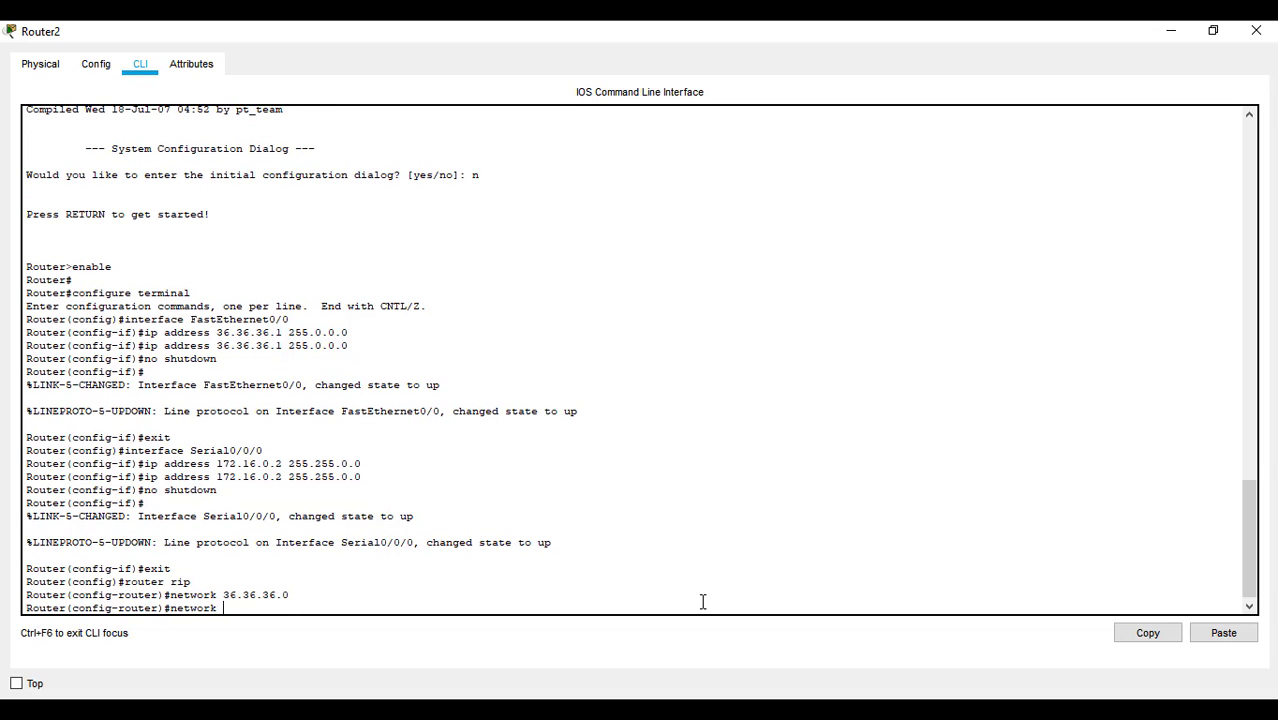
pyautogui.write(' 172.16.0.0')
pyautogui.press('Return')
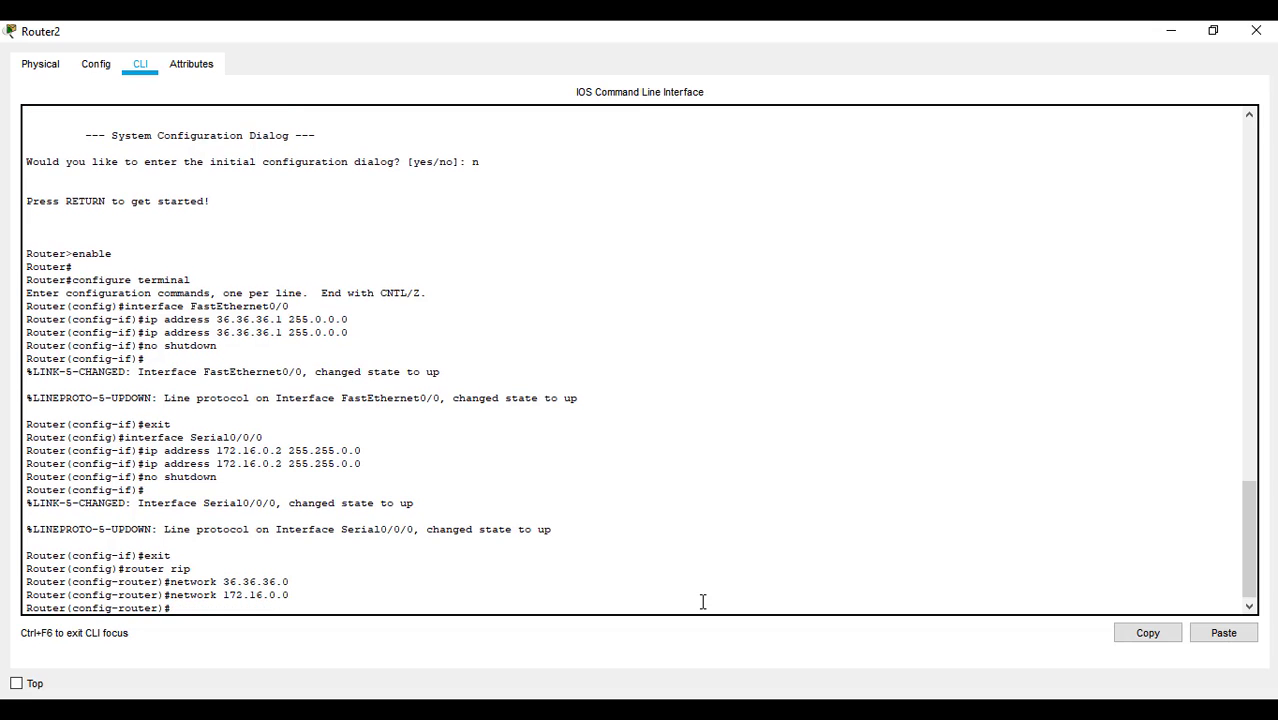
pyautogui.write('network 24.24.24.0')
pyautogui.press('Return')
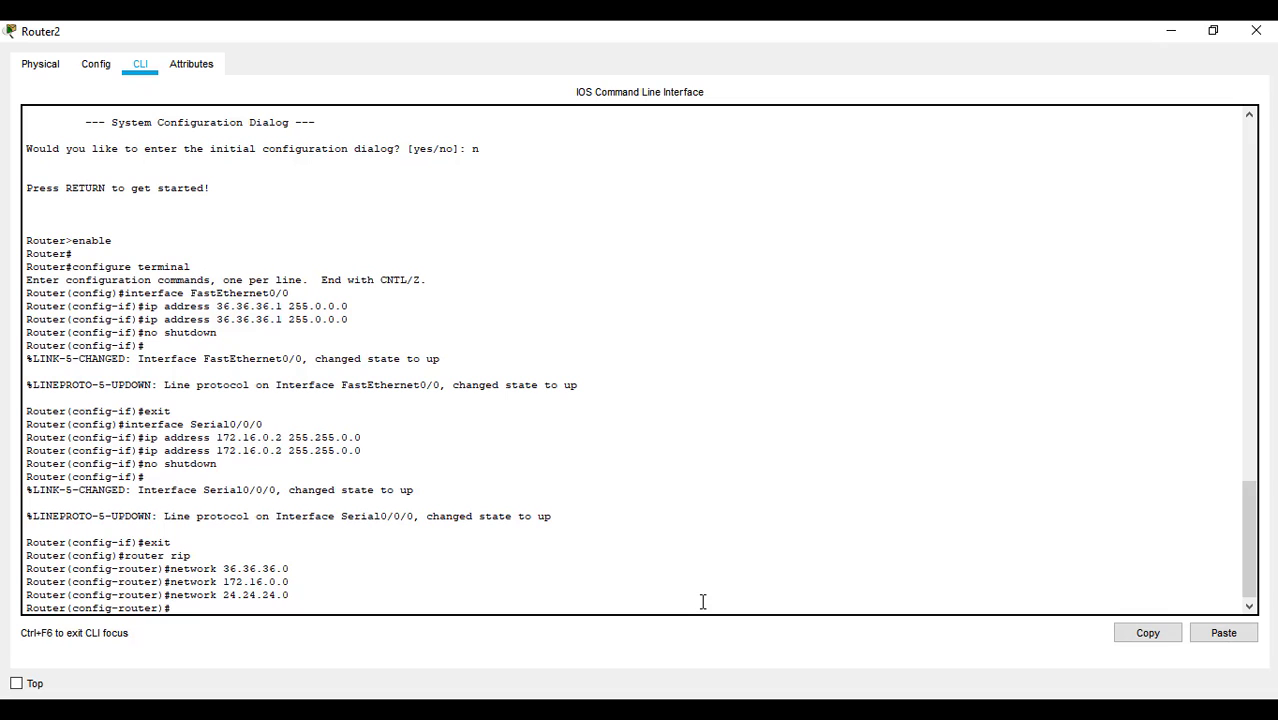
pyautogui.click(1255, 31)
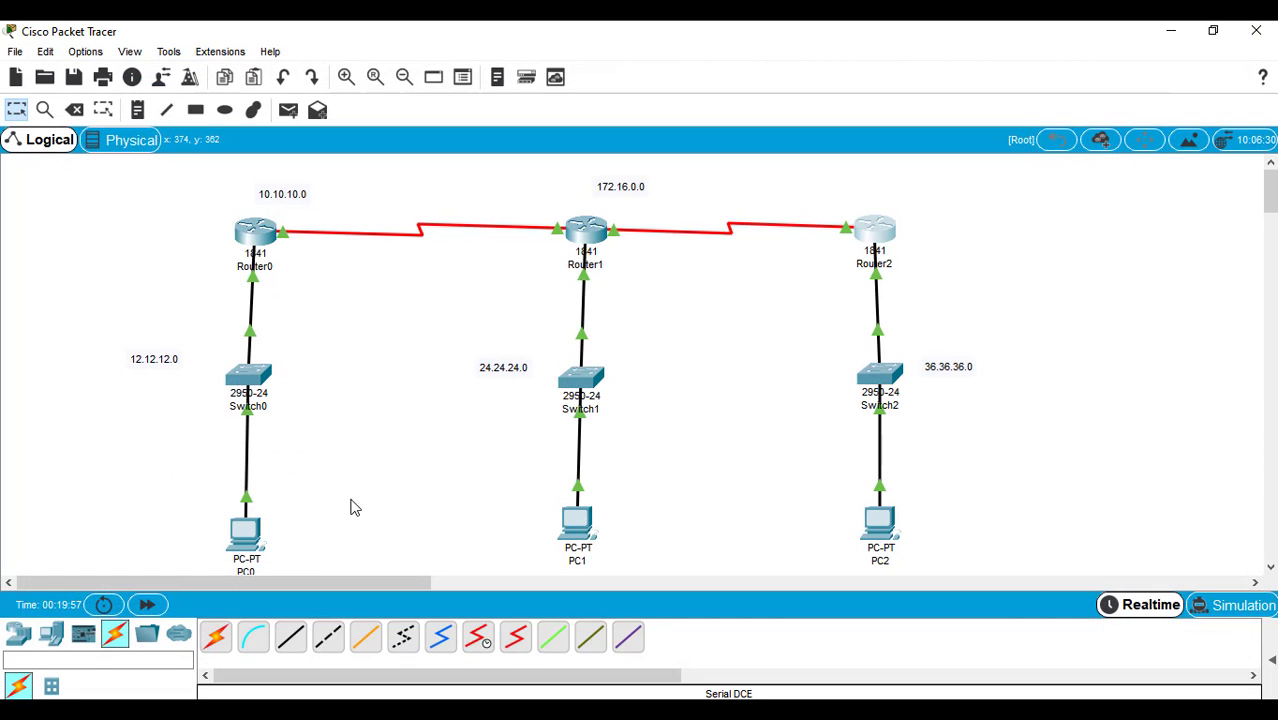
# Step: Show the PDU list and send a simple PDU from PC0 to PC1
pyautogui.click(1273, 665)
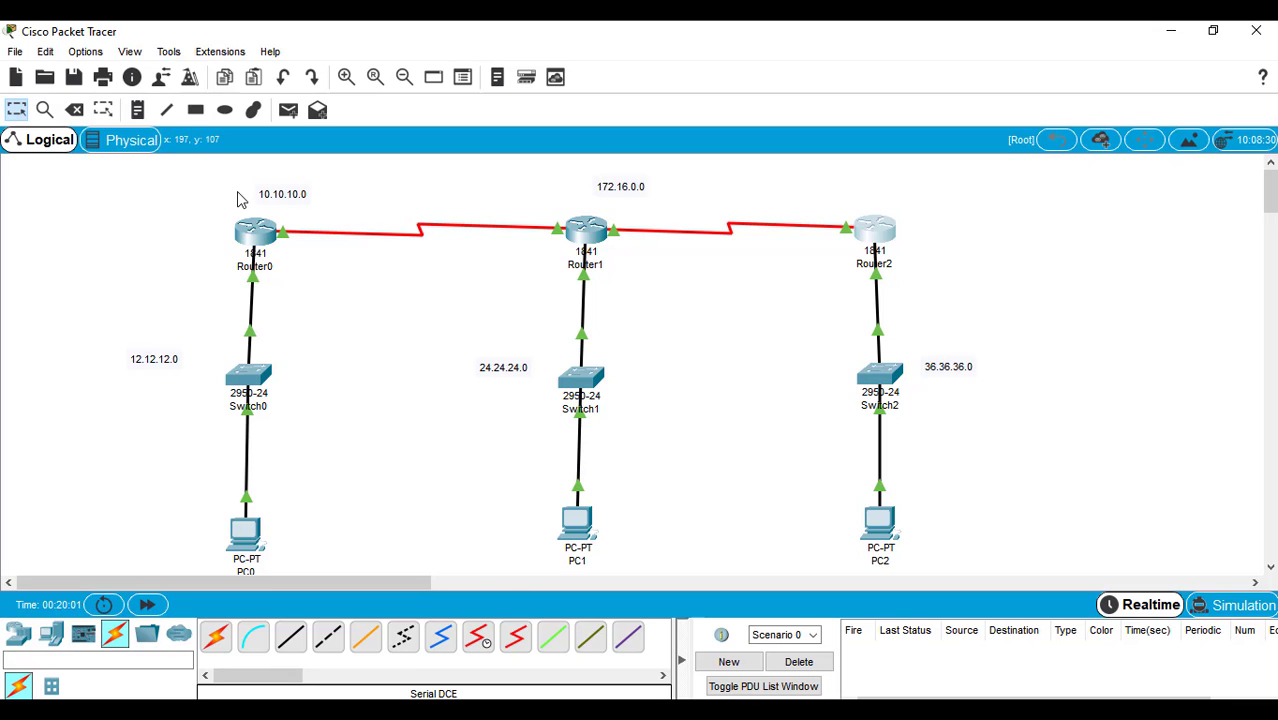
pyautogui.click(288, 110)
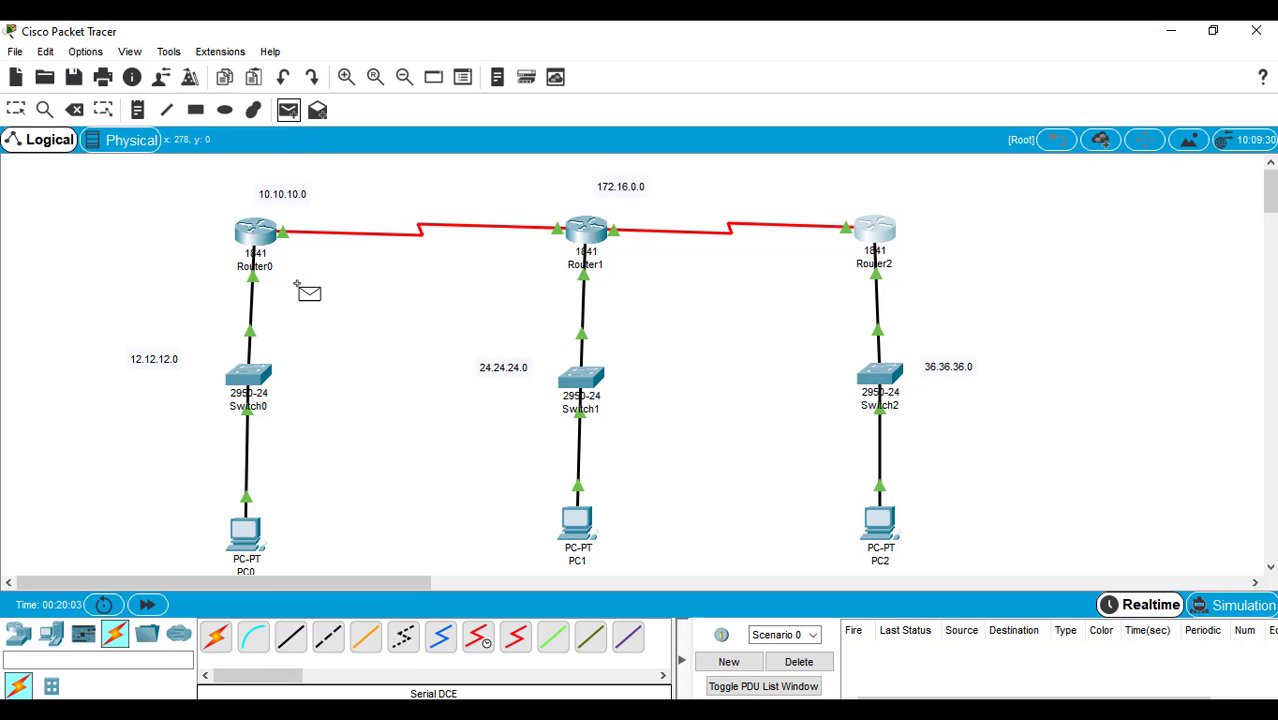
pyautogui.click(245, 530)
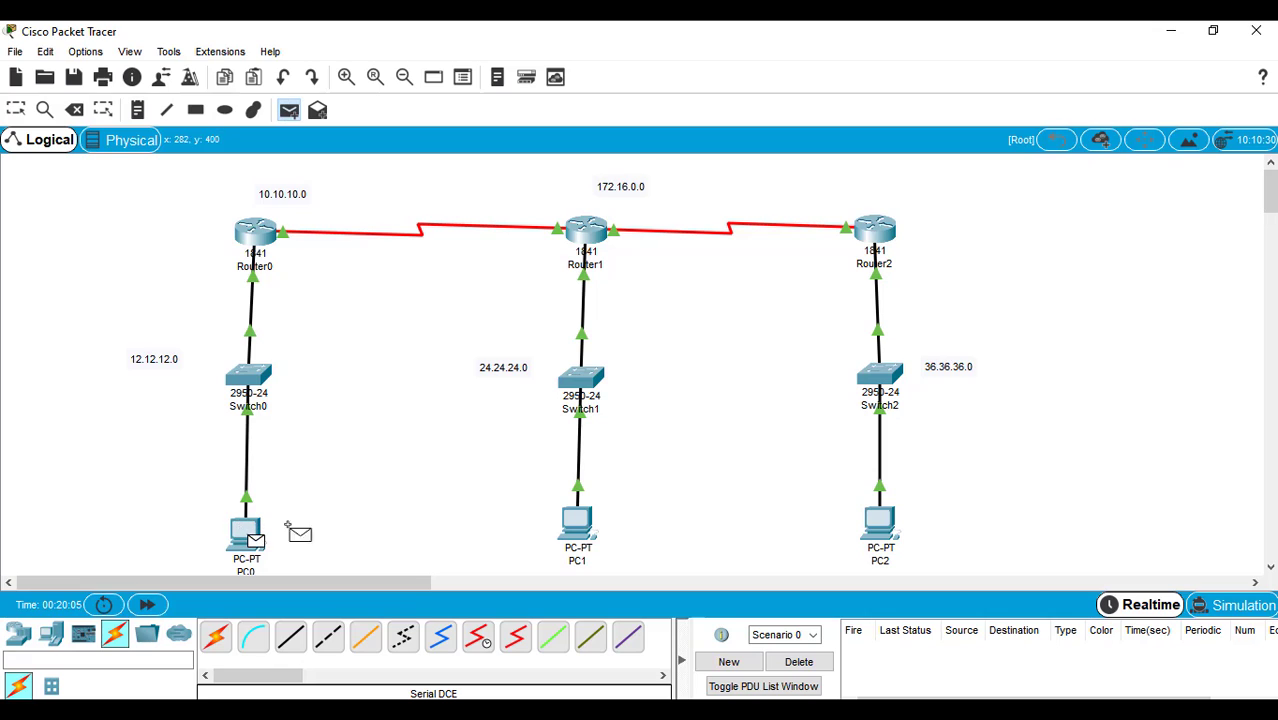
pyautogui.click(575, 527)
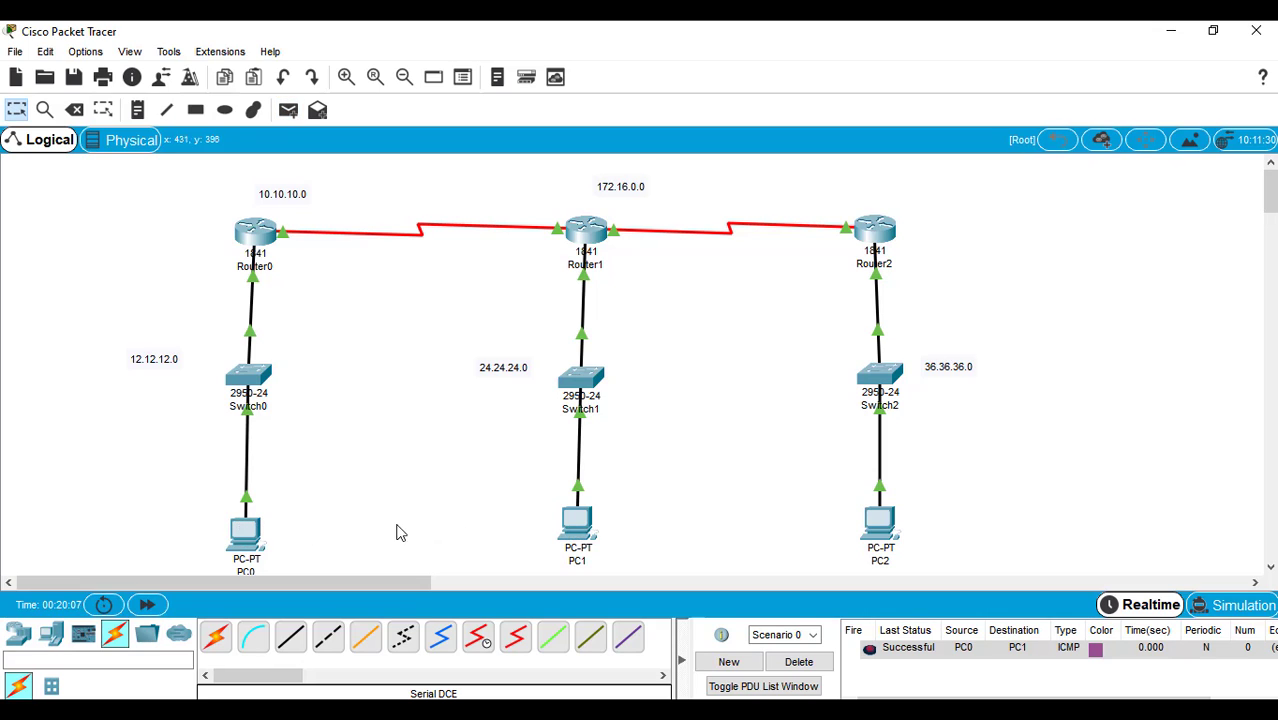
# Step: Send a simple PDU from PC0 to PC2 and check the status of both PDUs in the list
pyautogui.click(288, 110)
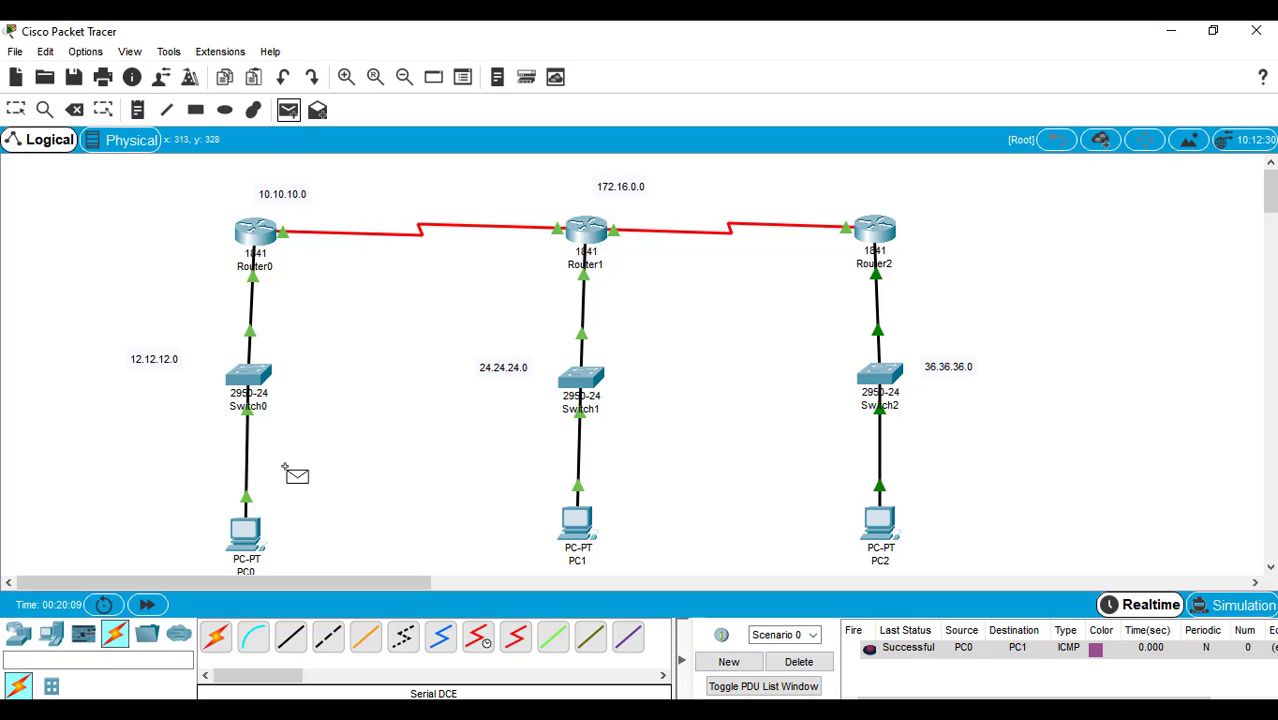
pyautogui.click(254, 528)
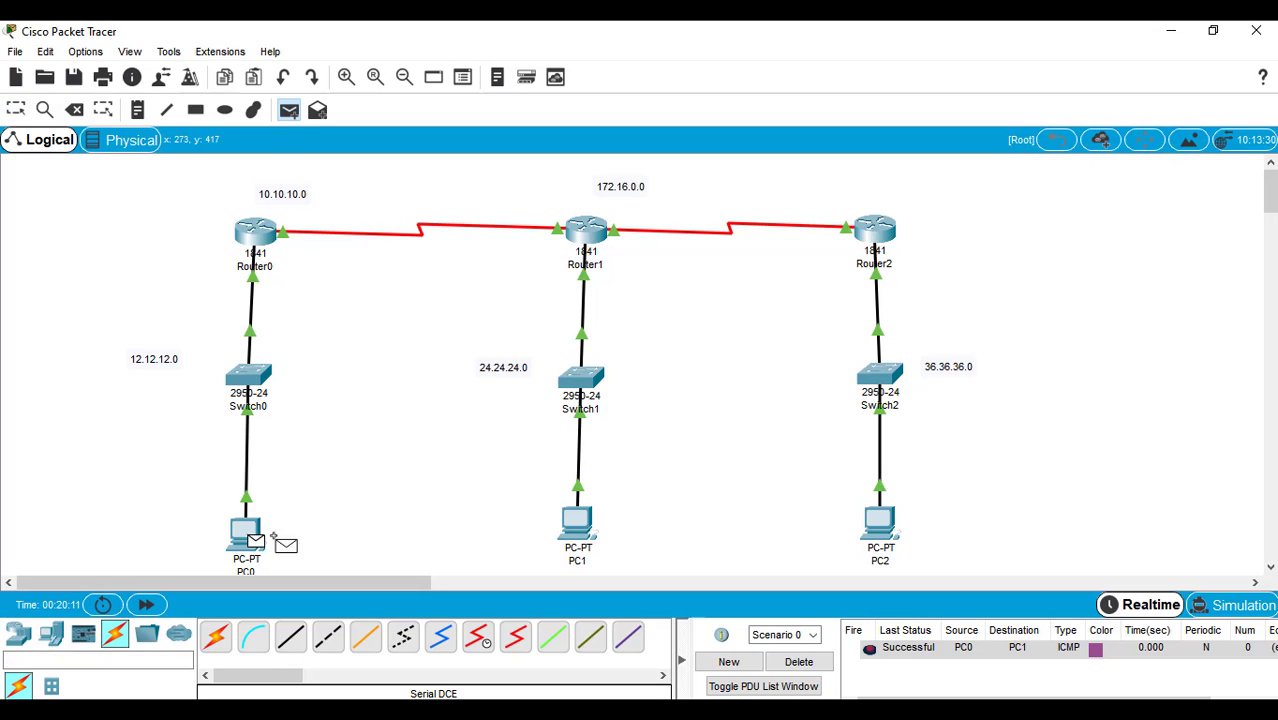
pyautogui.click(879, 528)
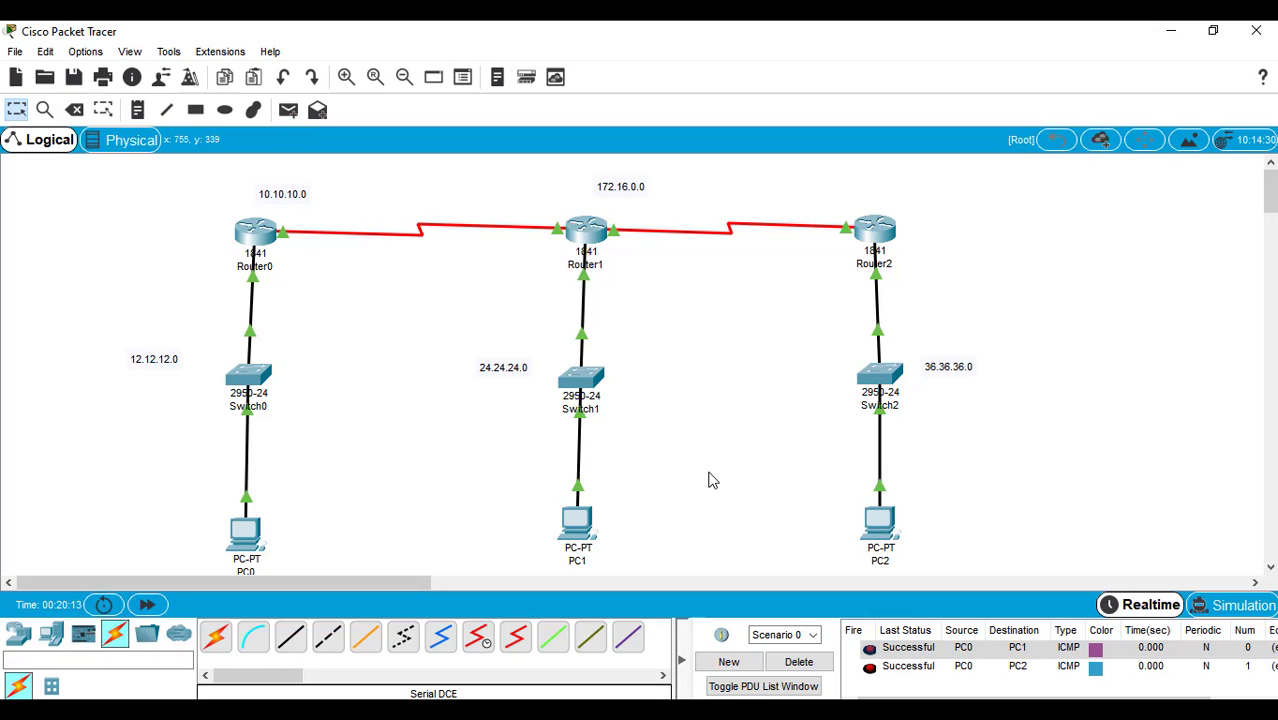
pyautogui.click(925, 666)
pyautogui.click(920, 648)
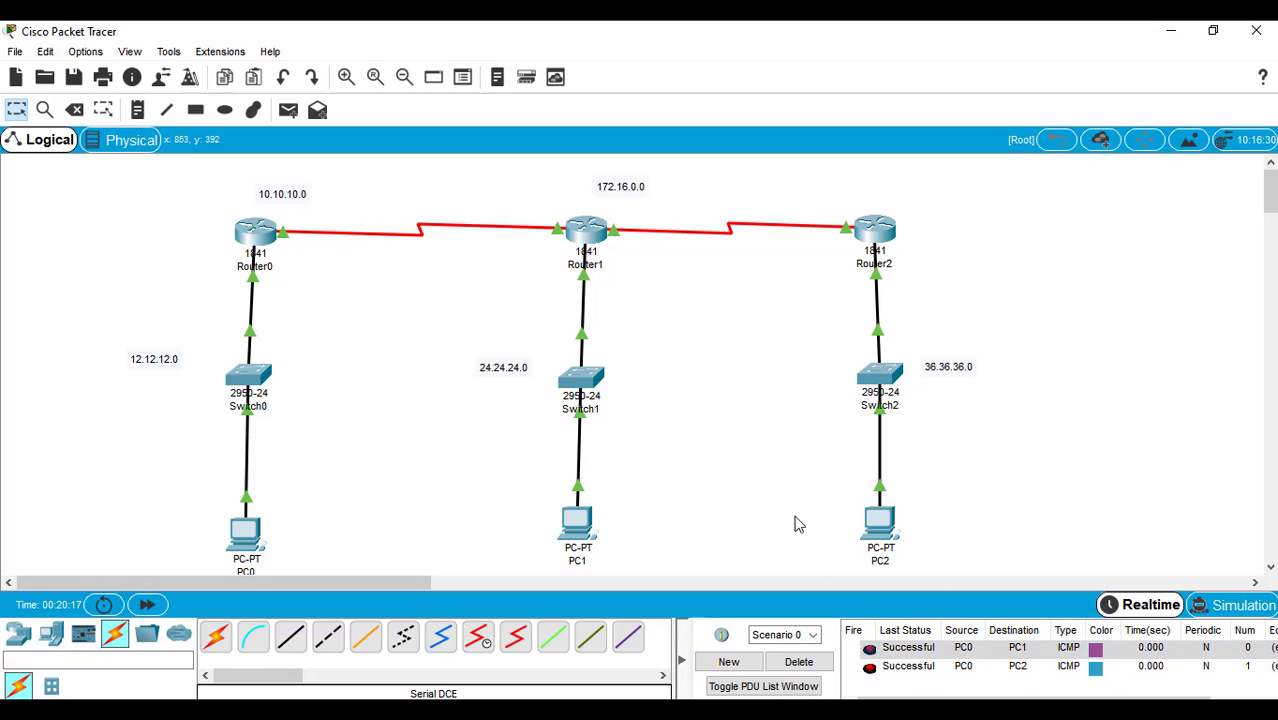